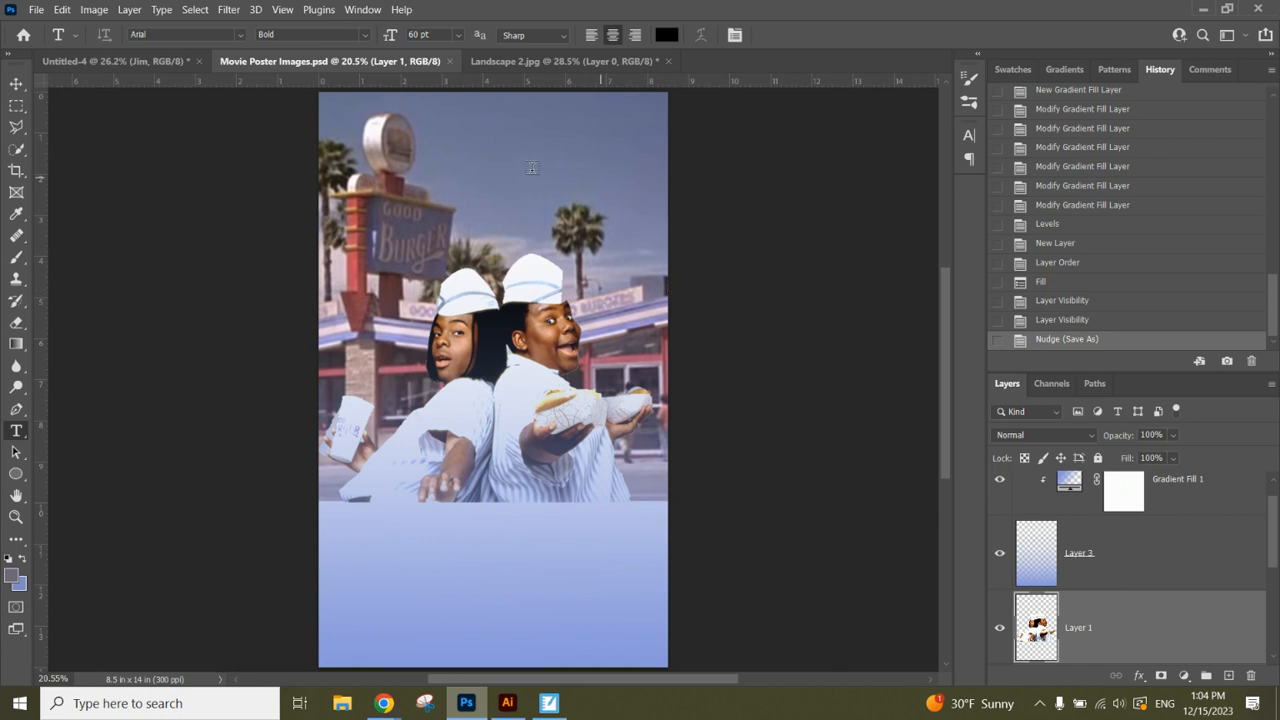
Switch to Illustrator and open Movie Poster Images.psd with its layers flattened to a single image
{"action": "left_click", "coordinate": [509, 704]}
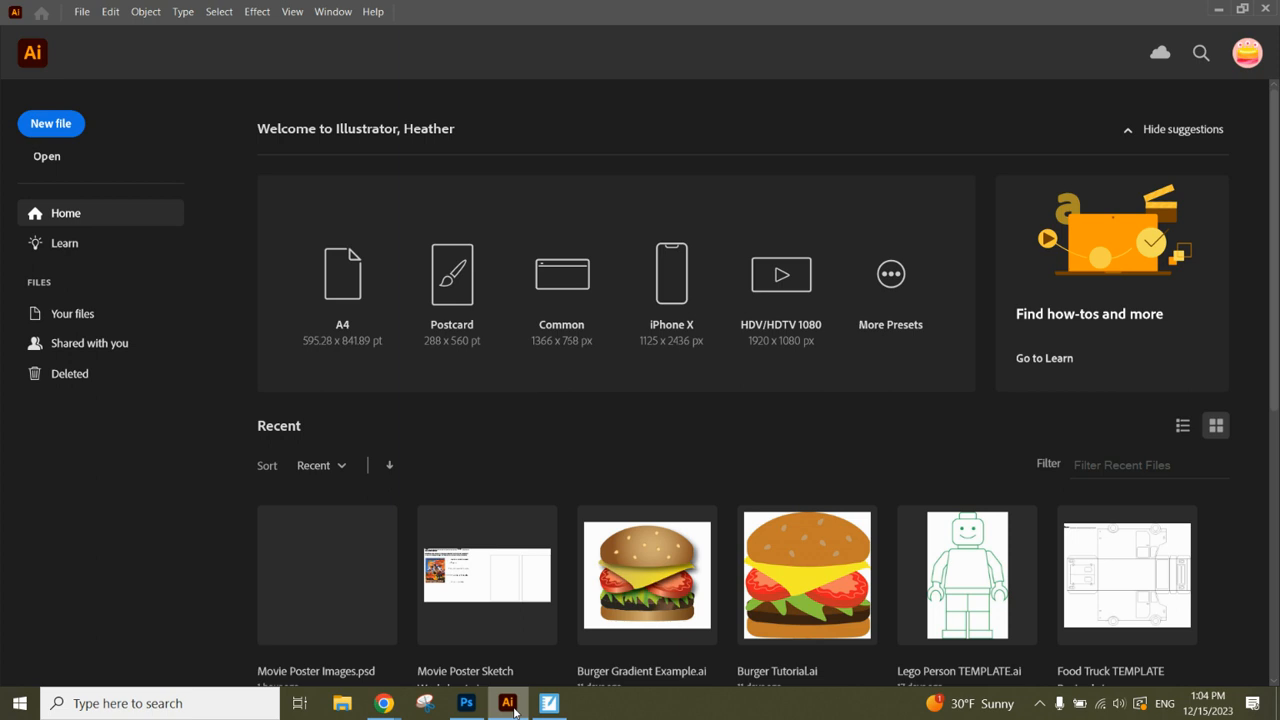
{"action": "left_click", "coordinate": [82, 11]}
{"action": "left_click", "coordinate": [99, 62]}
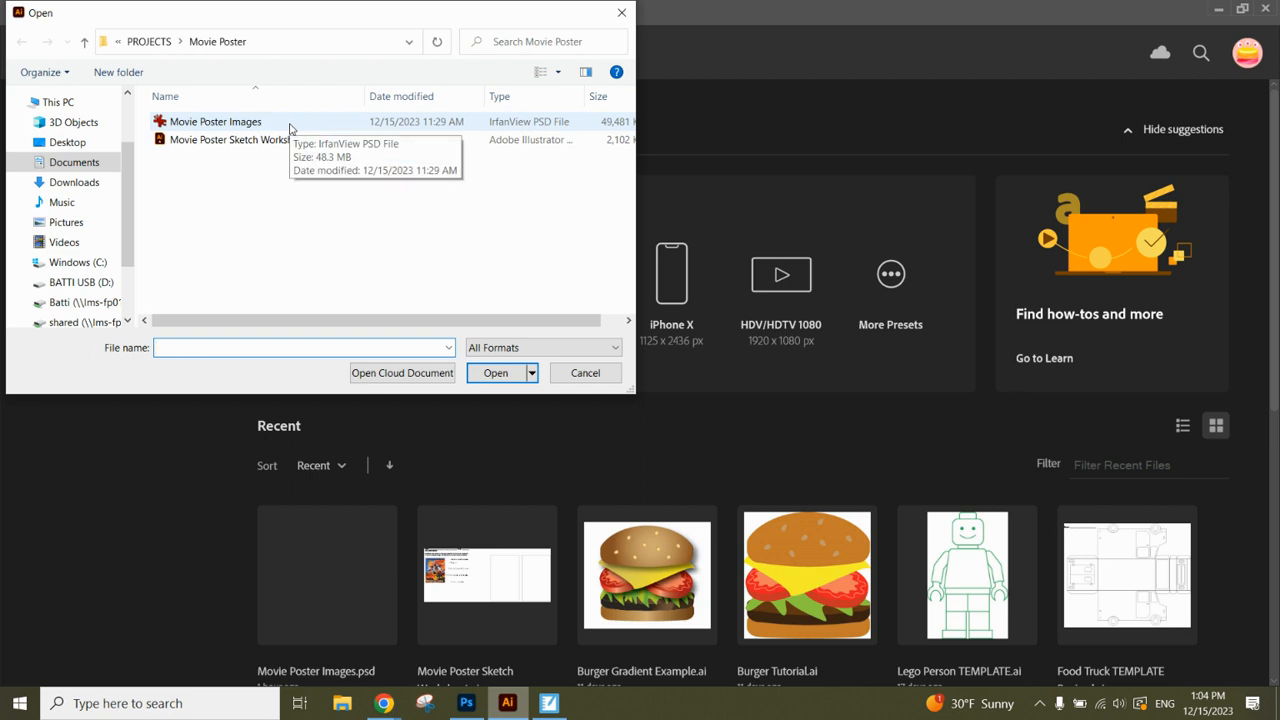
{"action": "double_click", "coordinate": [290, 126]}
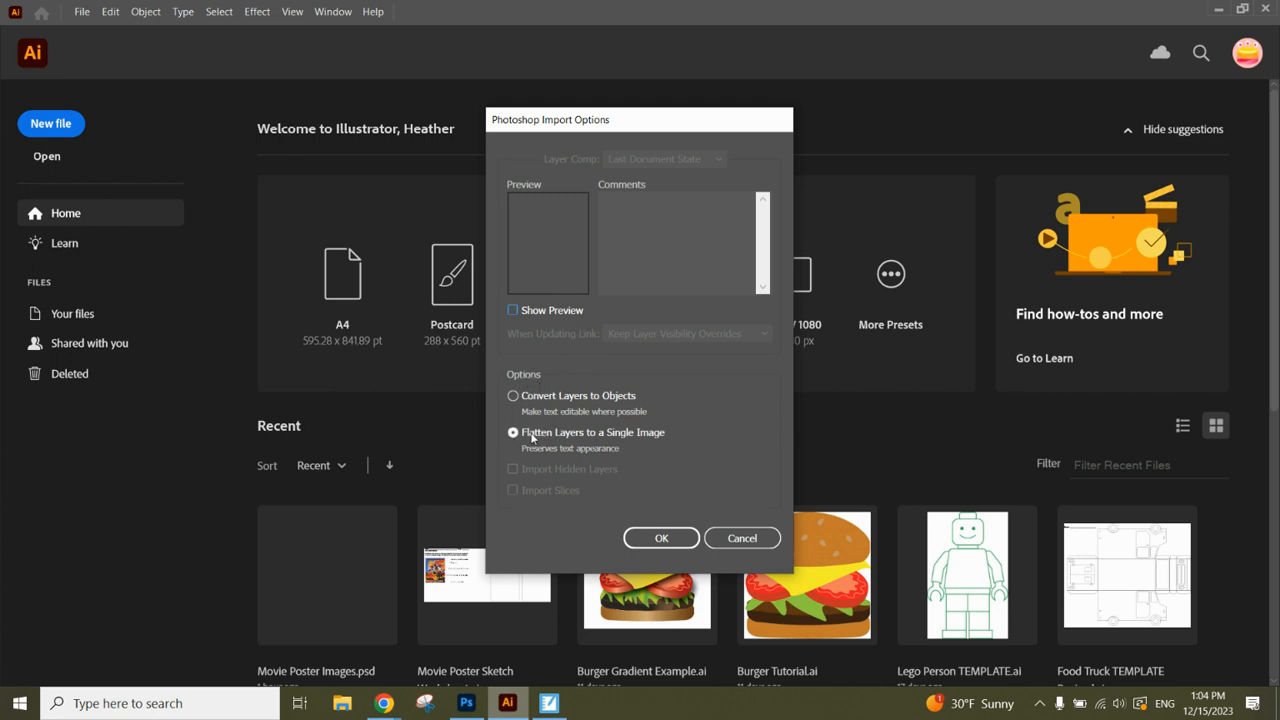
{"action": "left_click", "coordinate": [665, 537]}
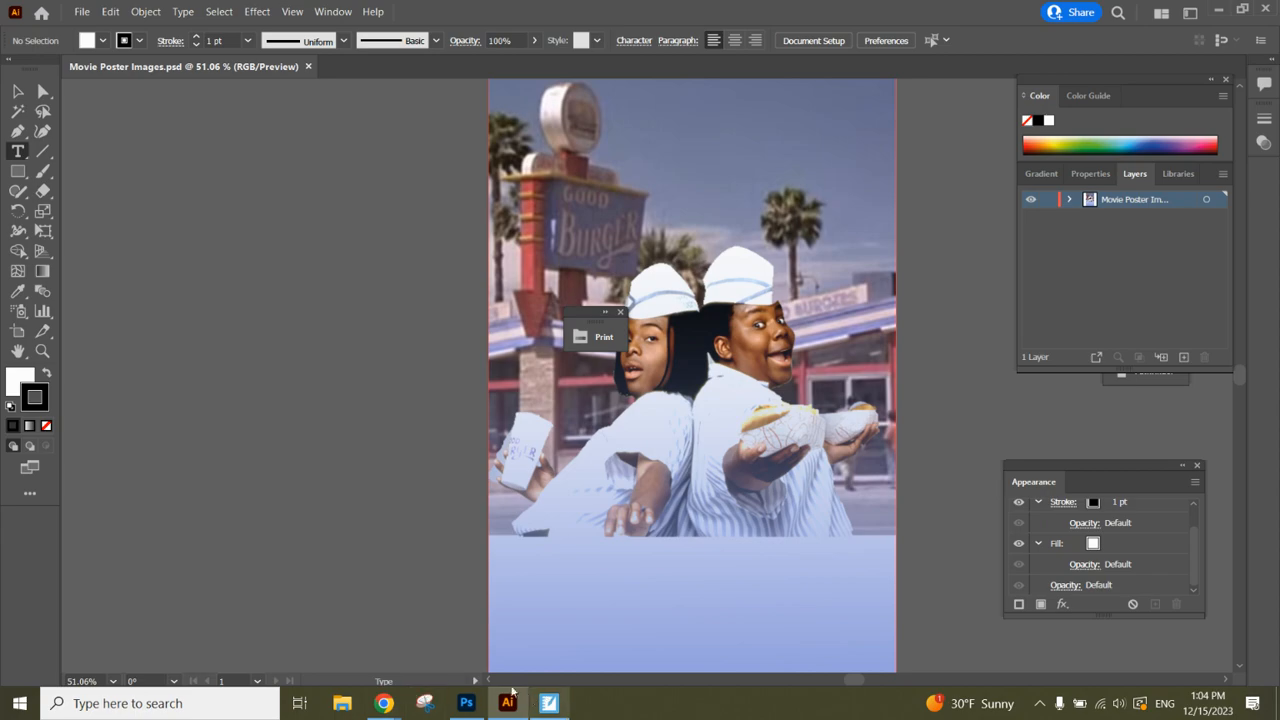
Switch to Chrome and review the Days 4-8 text requirements in the Movie Poster assignment on Classroom
{"action": "mouse_move", "coordinate": [391, 708]}
{"action": "left_click", "coordinate": [348, 646]}
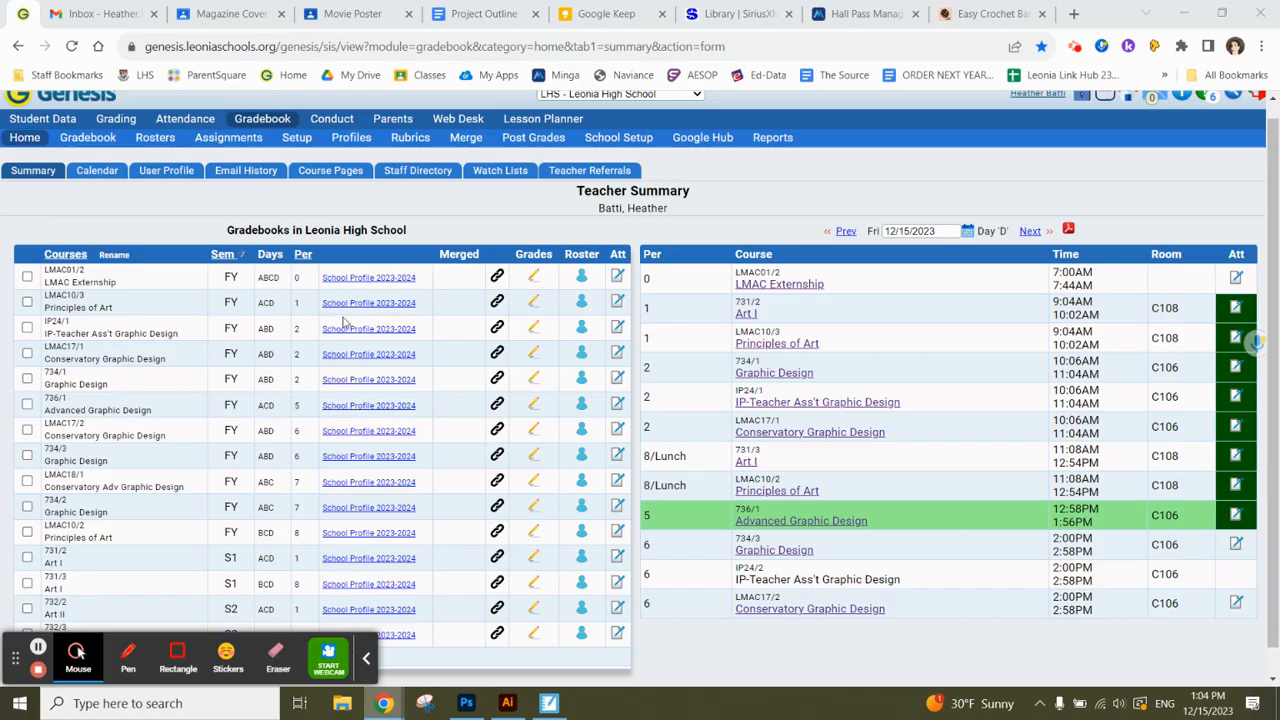
{"action": "left_click", "coordinate": [352, 13]}
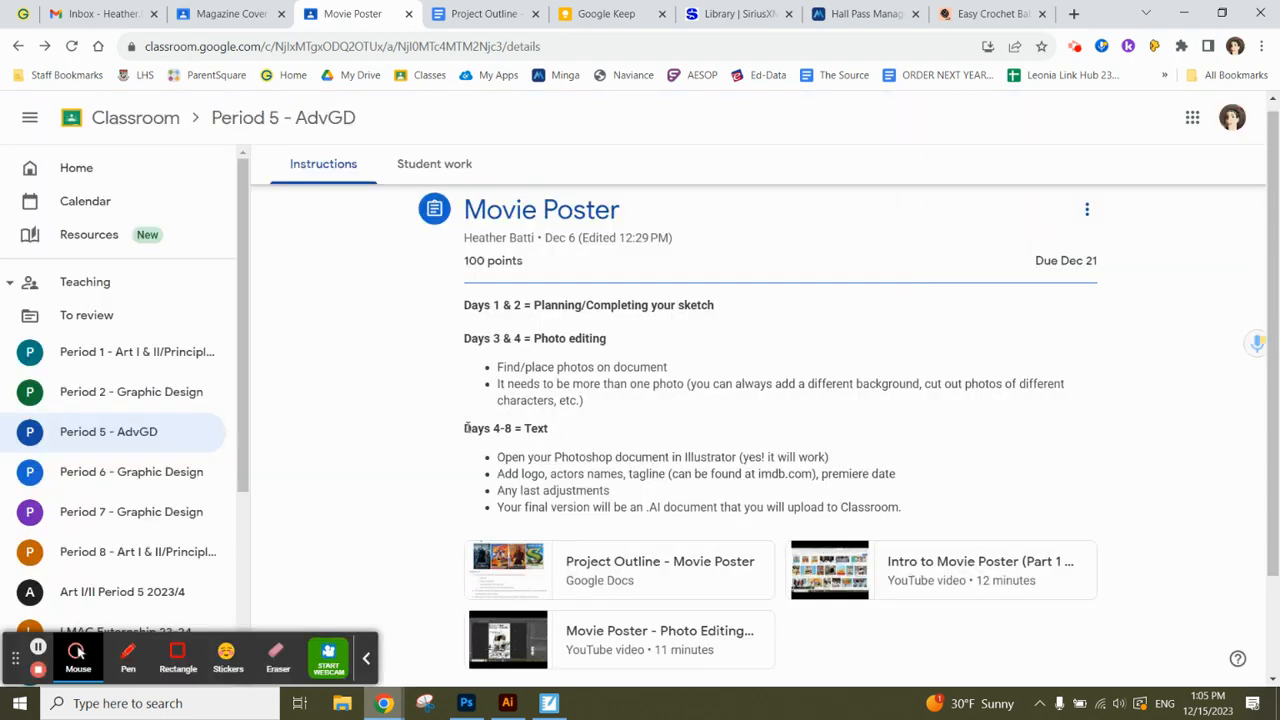
{"action": "left_click_drag", "start_coordinate": [466, 428], "coordinate": [597, 452]}
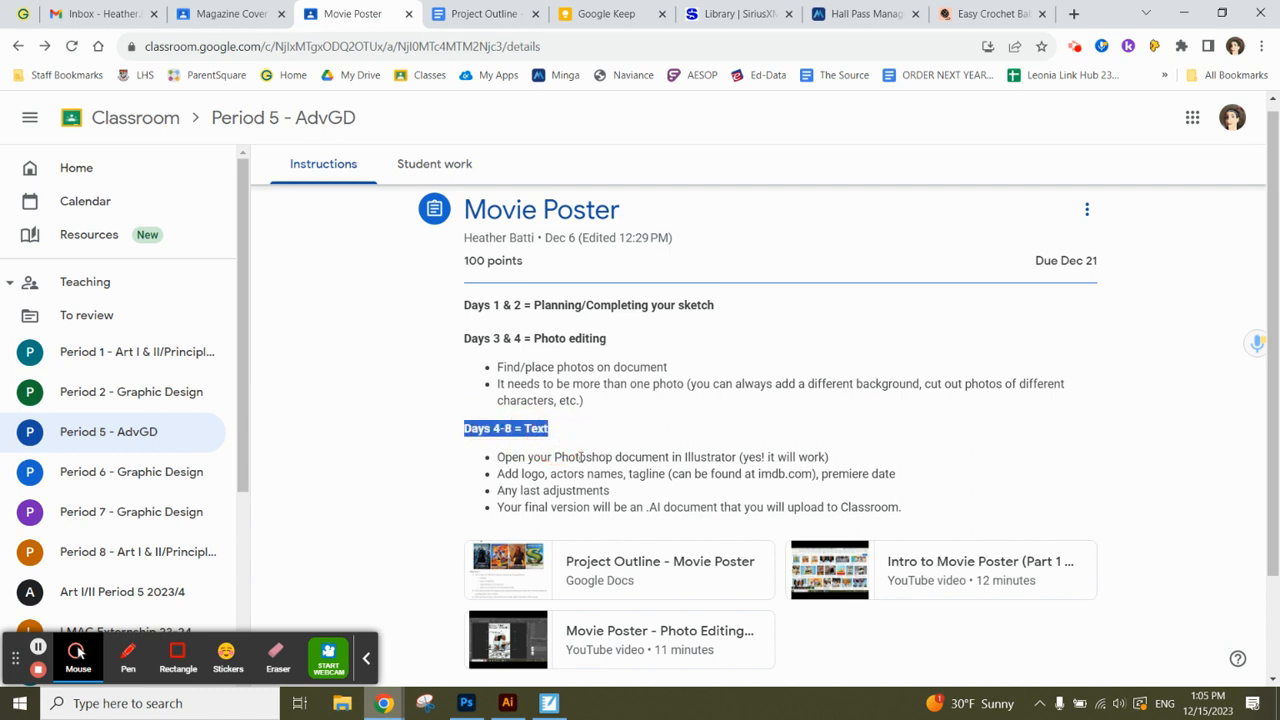
{"action": "left_click_drag", "start_coordinate": [500, 473], "coordinate": [823, 480]}
{"action": "left_click", "coordinate": [862, 470]}
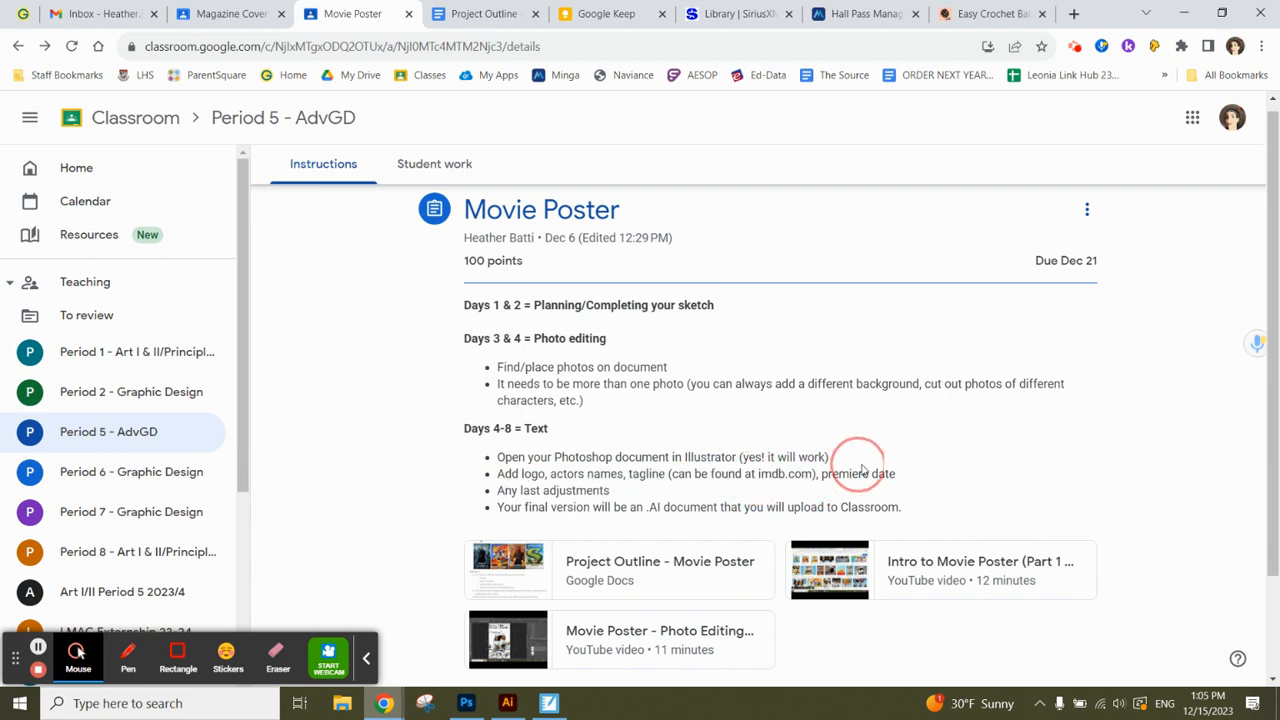
{"action": "triple_click", "coordinate": [885, 468]}
{"action": "left_click", "coordinate": [934, 474]}
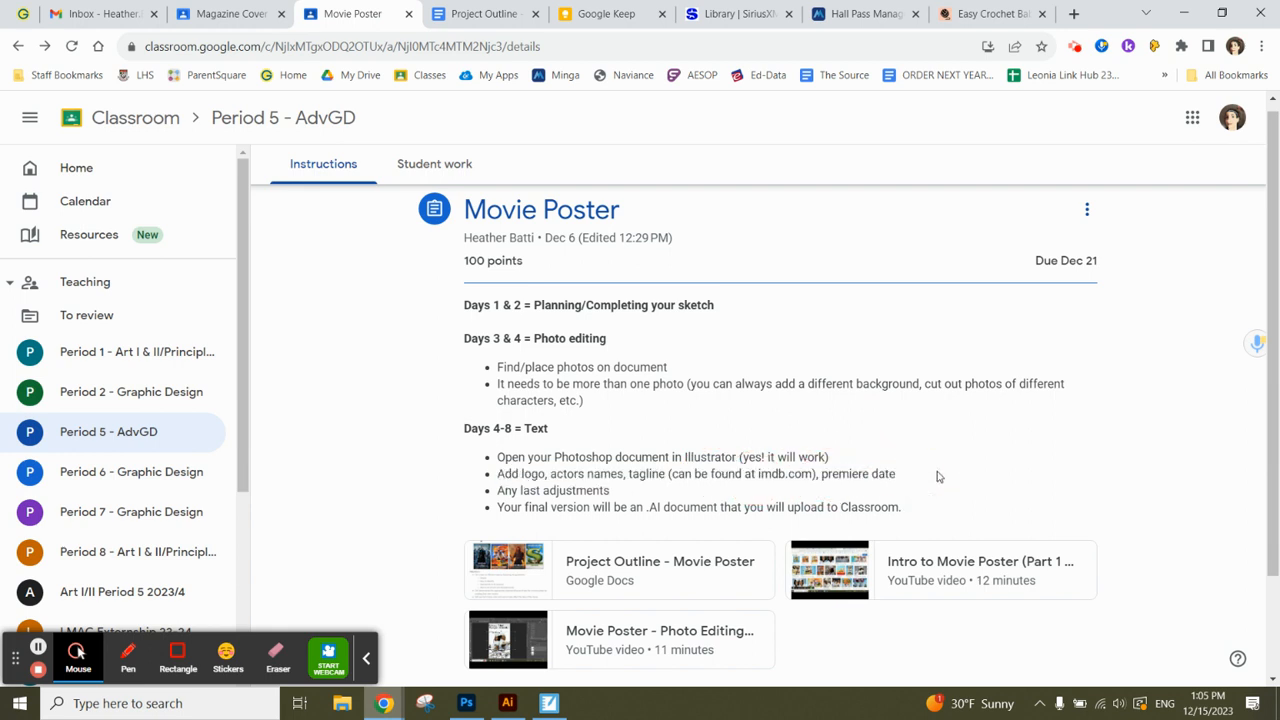
Open the Project Outline - Movie Poster document in Chrome, enlarge it to 200% and examine the text on the sample posters
{"action": "left_click", "coordinate": [507, 703]}
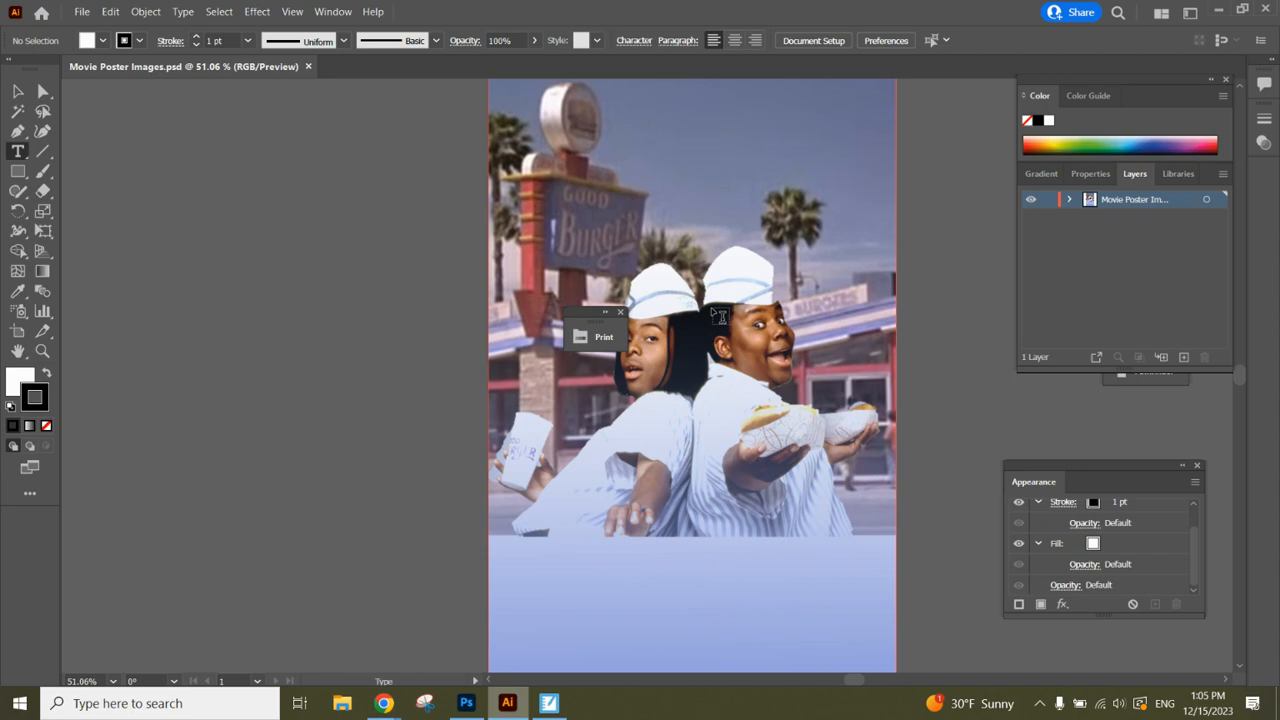
{"action": "mouse_move", "coordinate": [384, 703]}
{"action": "left_click", "coordinate": [290, 620]}
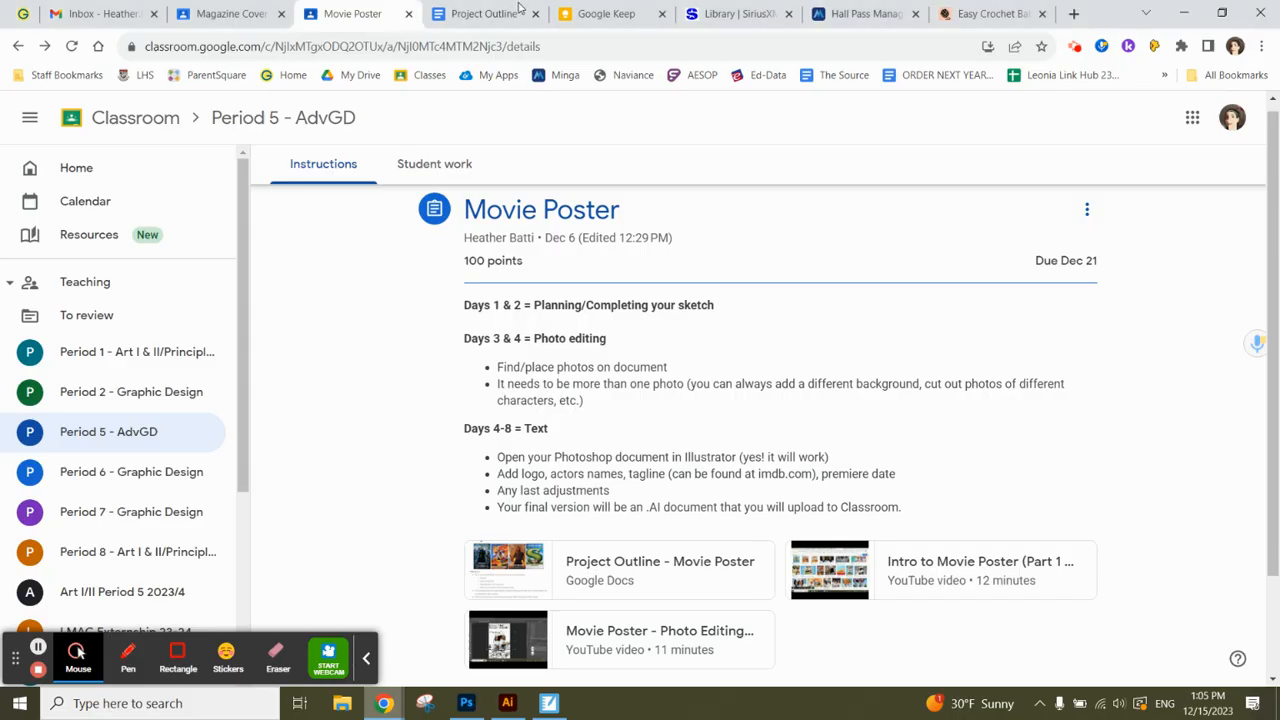
{"action": "left_click", "coordinate": [455, 13]}
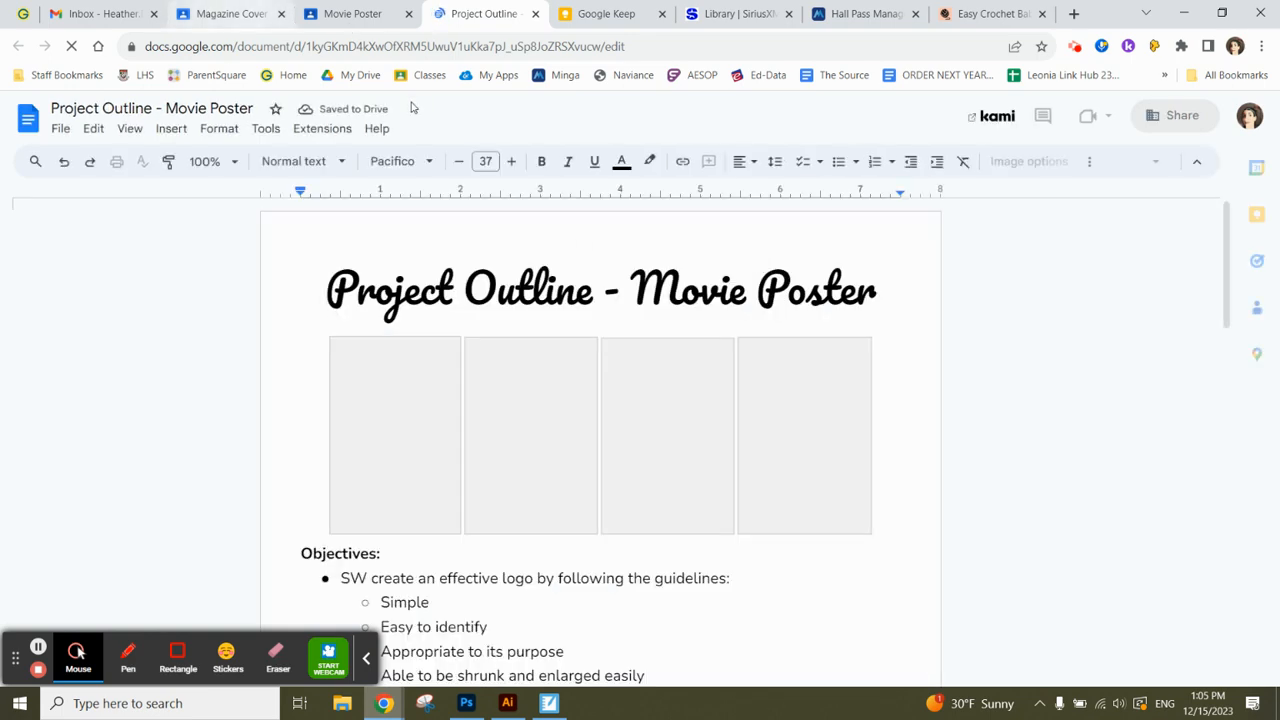
{"action": "left_click", "coordinate": [234, 161]}
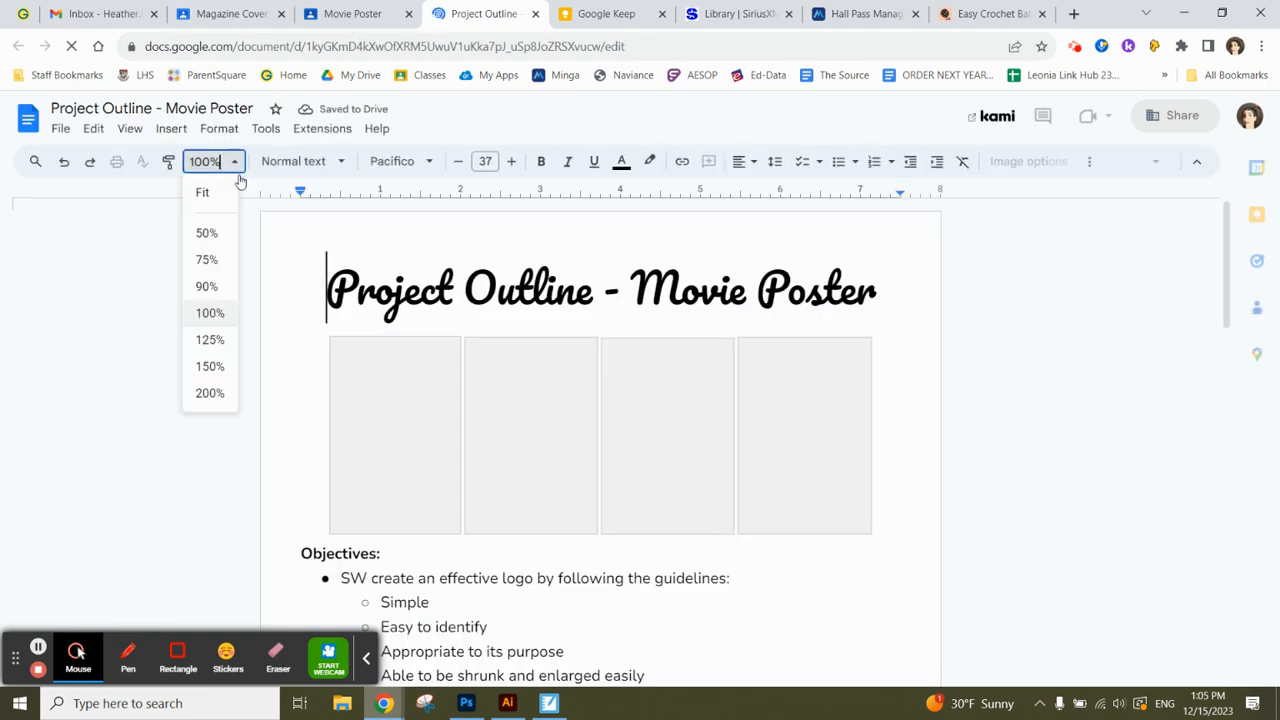
{"action": "left_click", "coordinate": [211, 395]}
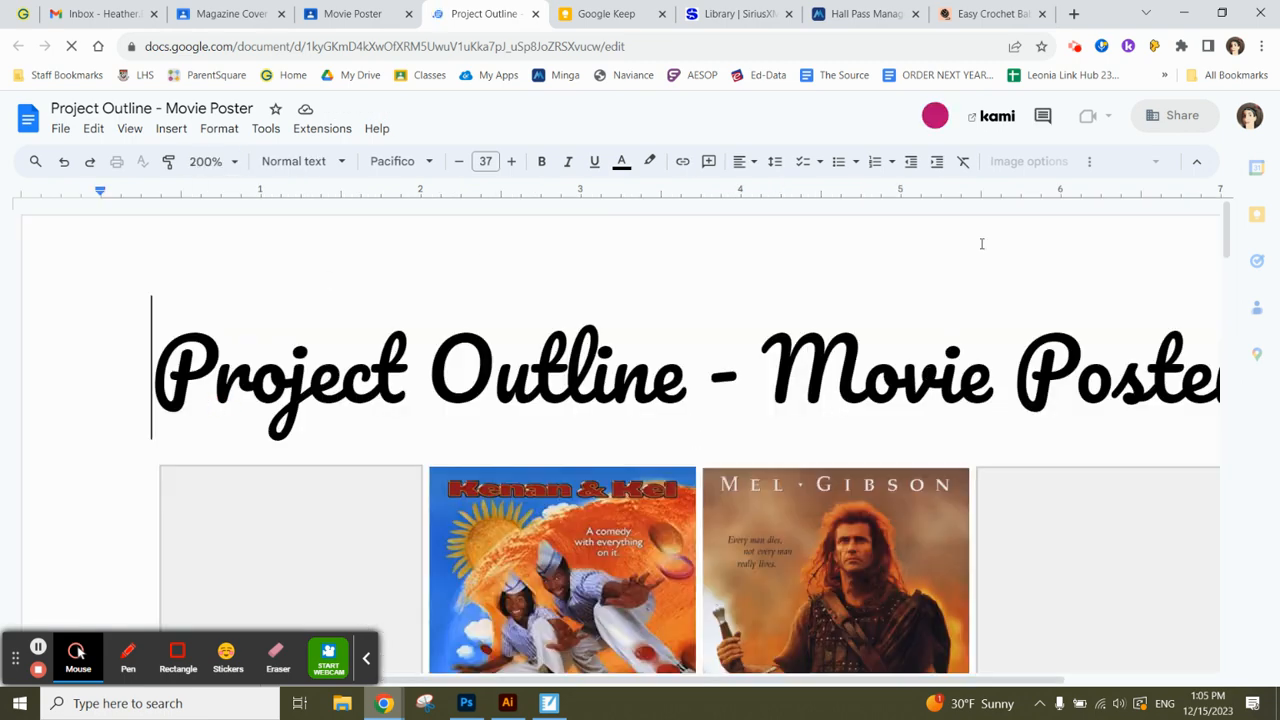
{"action": "left_click_drag", "start_coordinate": [1228, 231], "coordinate": [1228, 266]}
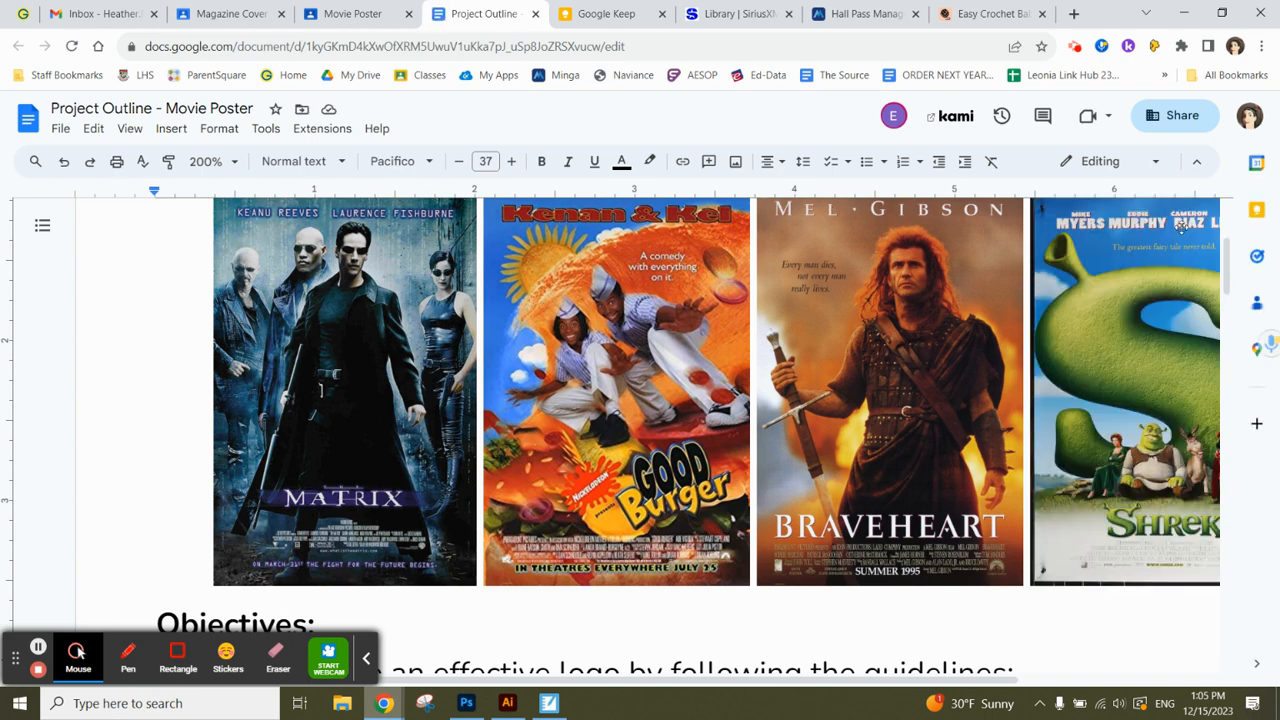
Switch to Illustrator and create an area text box across the upper part of the poster reading "Kenan", replacing the placeholder text
{"action": "left_click", "coordinate": [507, 703]}
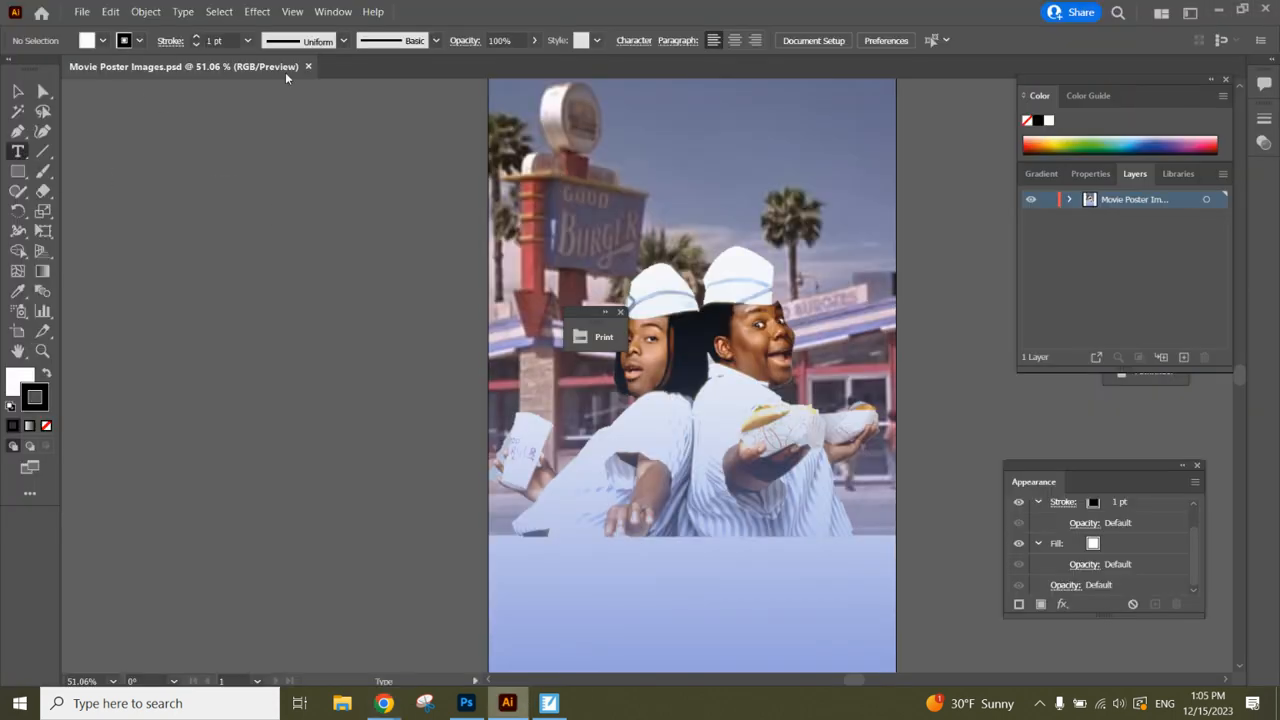
{"action": "left_click_drag", "start_coordinate": [506, 92], "coordinate": [755, 153]}
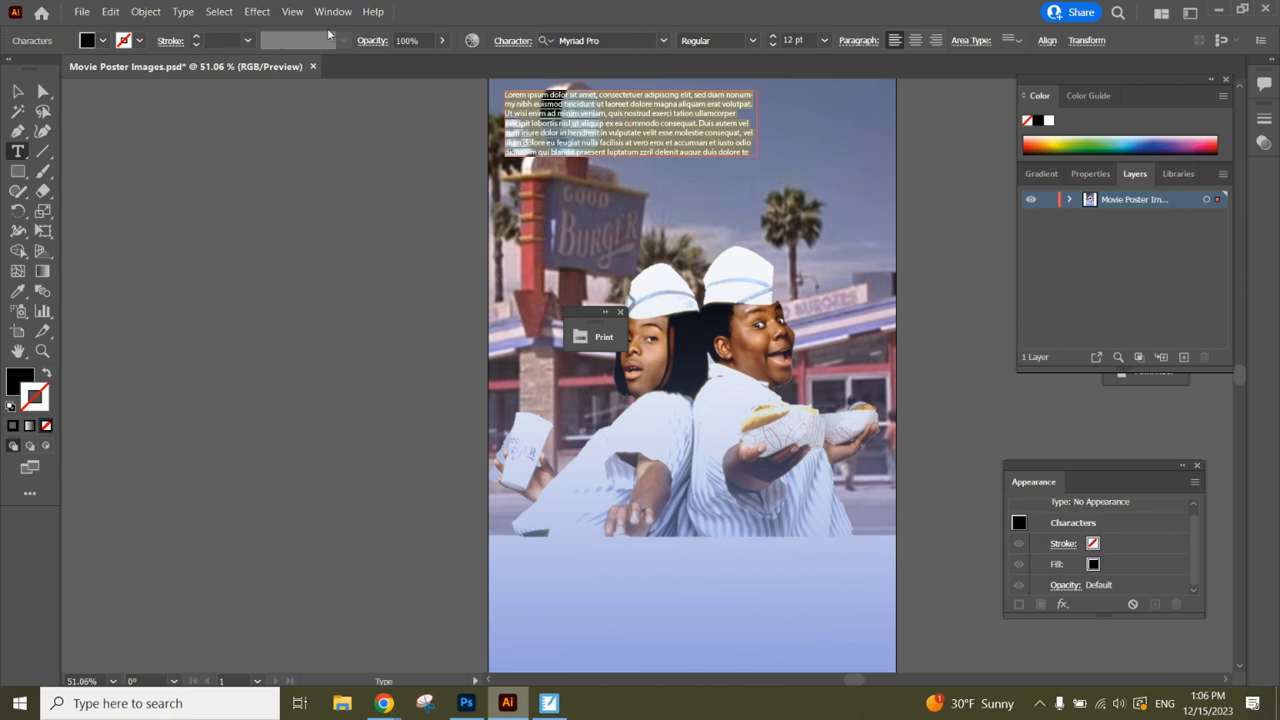
{"action": "key", "text": "BackSpace"}
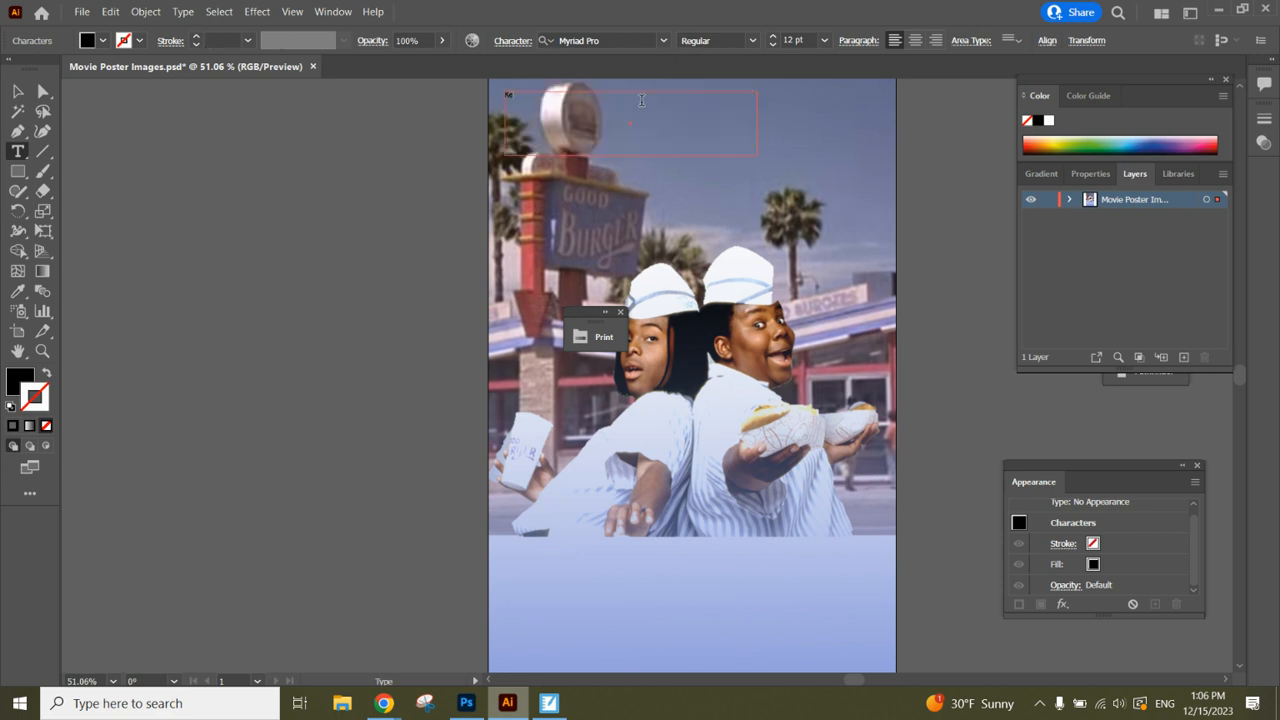
{"action": "type", "text": "Kenan"}
Format the "Kenan" text in the Forte font at 60 pt, left-aligned
{"action": "left_click_drag", "start_coordinate": [530, 94], "coordinate": [505, 93]}
{"action": "left_click", "coordinate": [664, 42]}
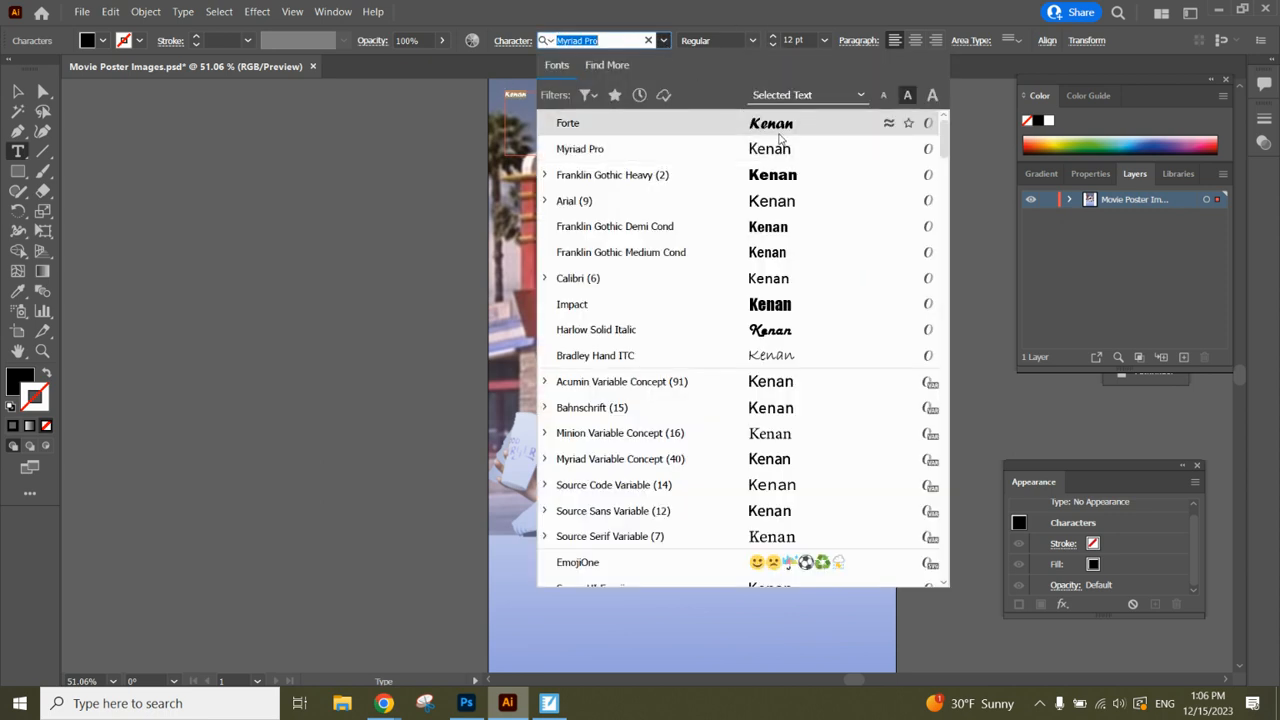
{"action": "left_click", "coordinate": [765, 123]}
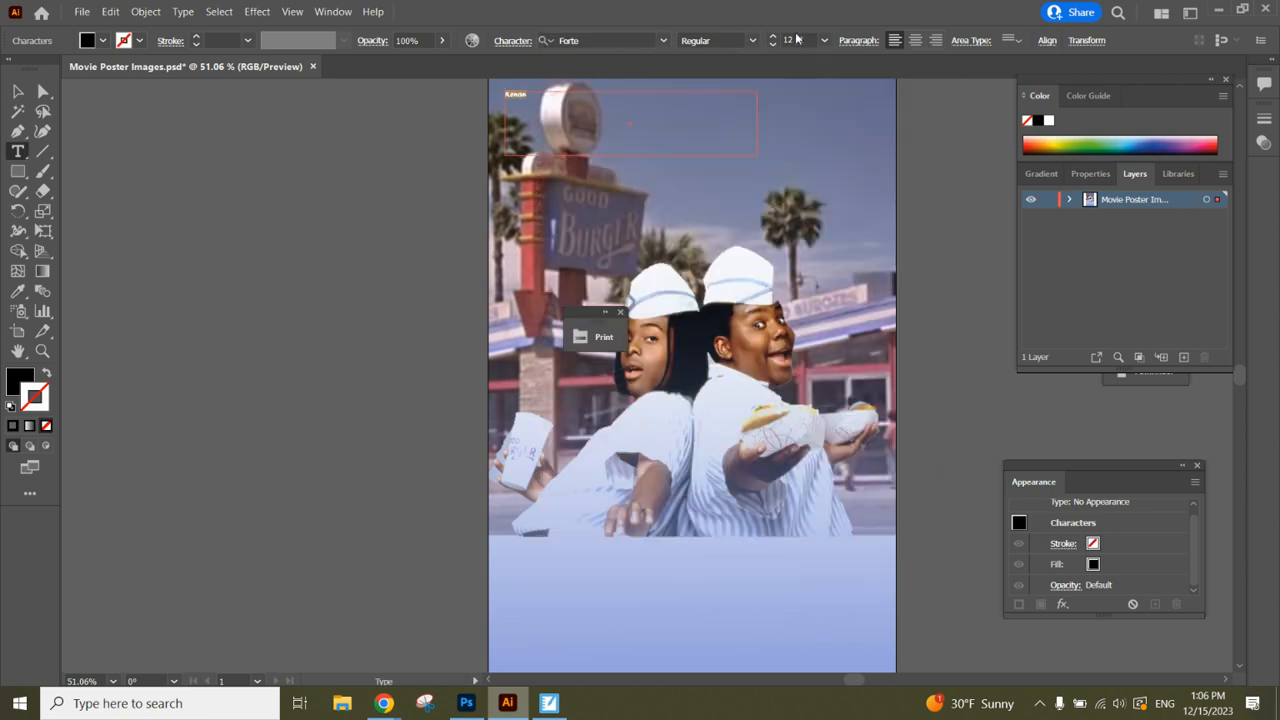
{"action": "left_click", "coordinate": [824, 41]}
{"action": "left_click", "coordinate": [847, 281]}
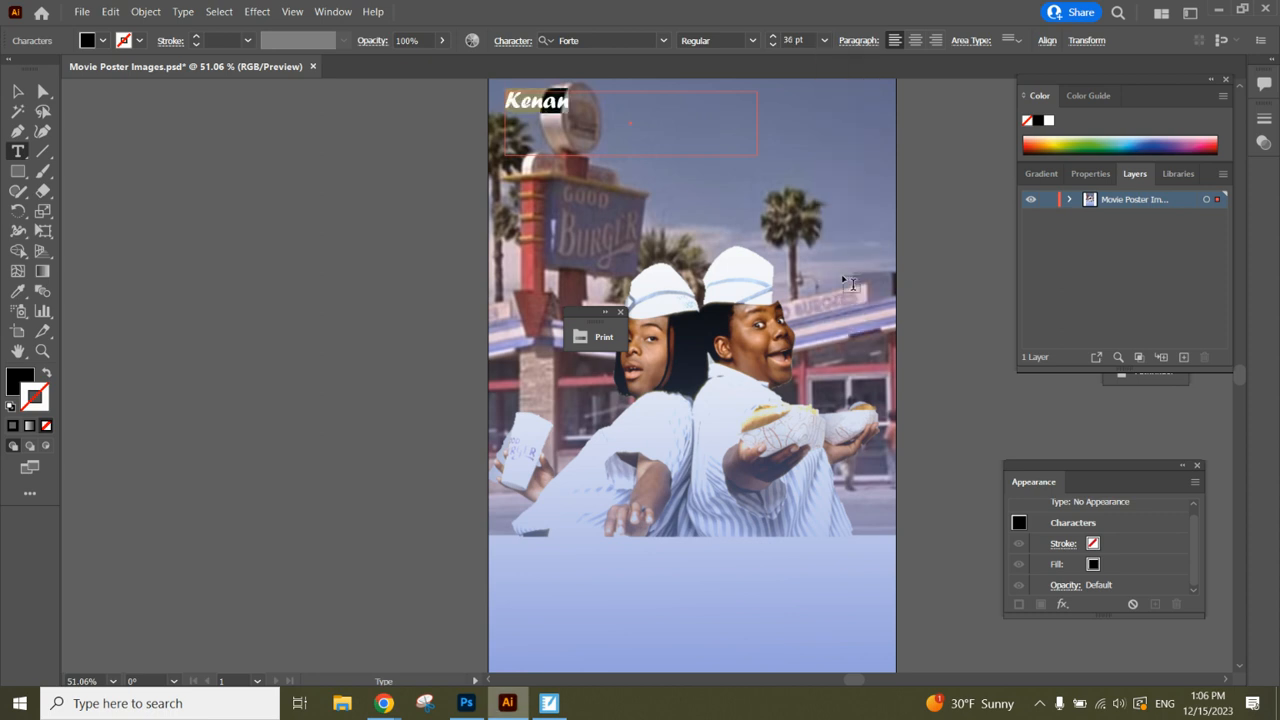
{"action": "left_click", "coordinate": [825, 41]}
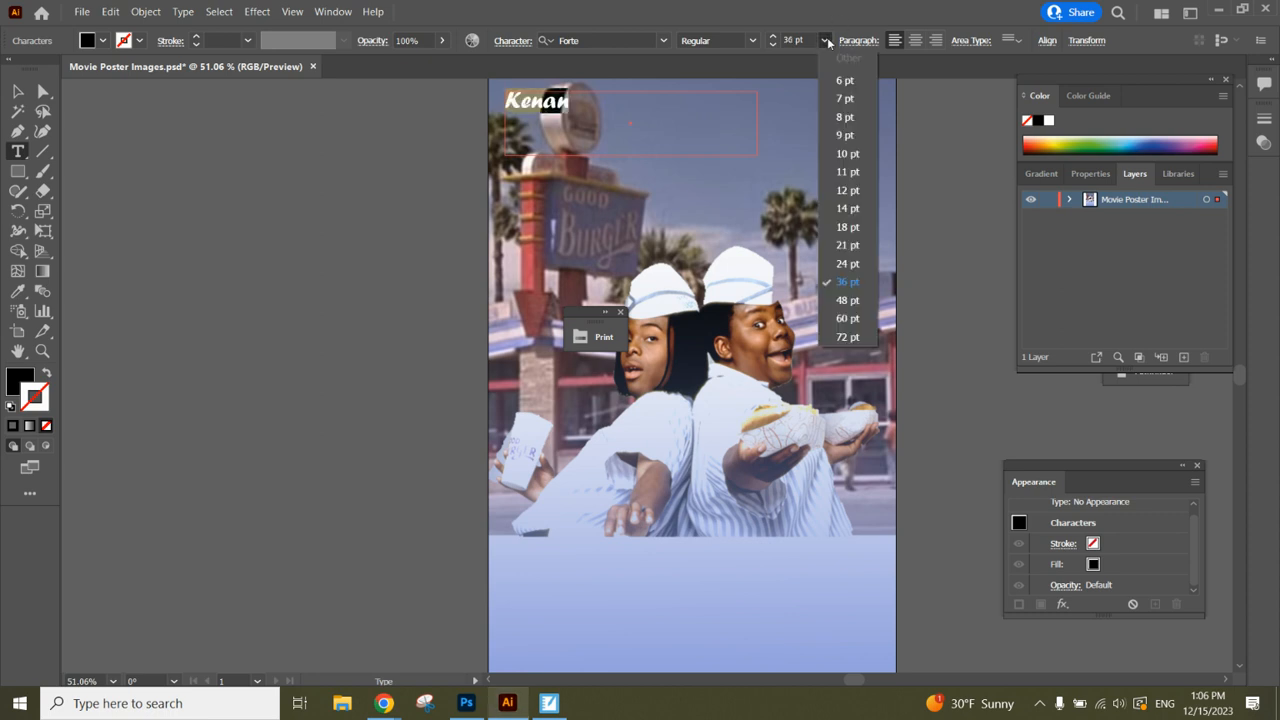
{"action": "left_click", "coordinate": [838, 318]}
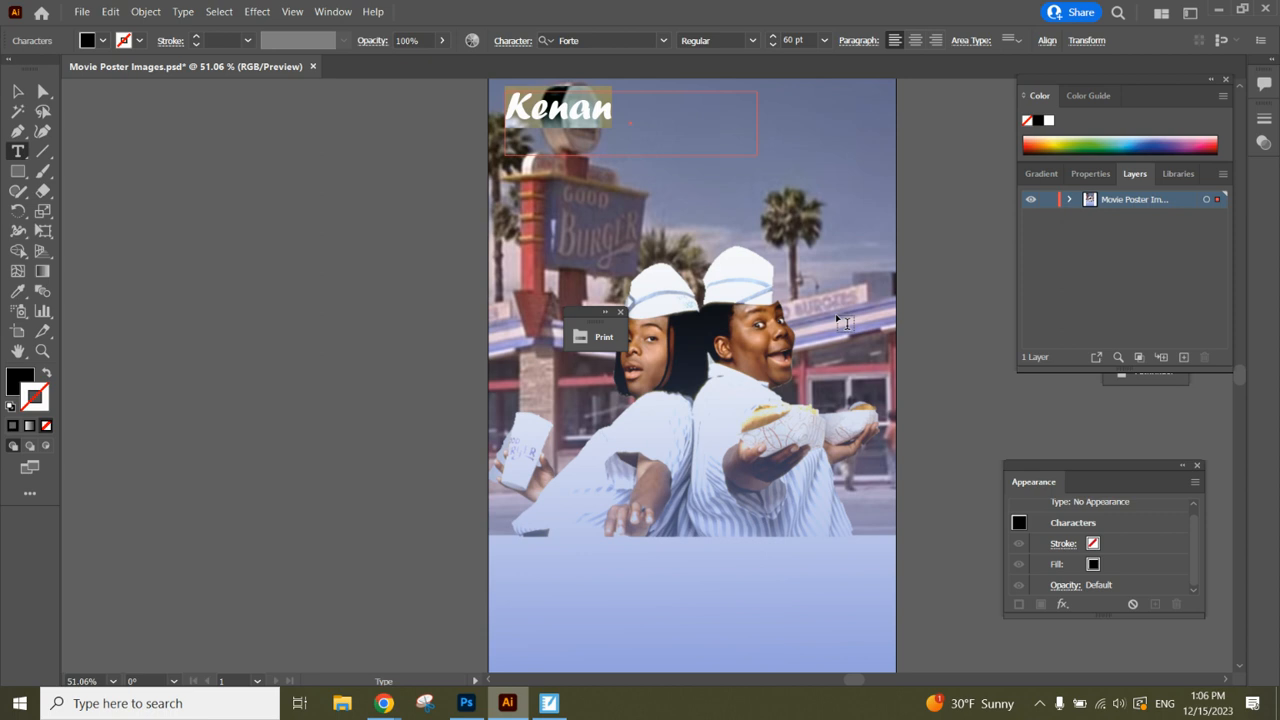
{"action": "left_click", "coordinate": [913, 40]}
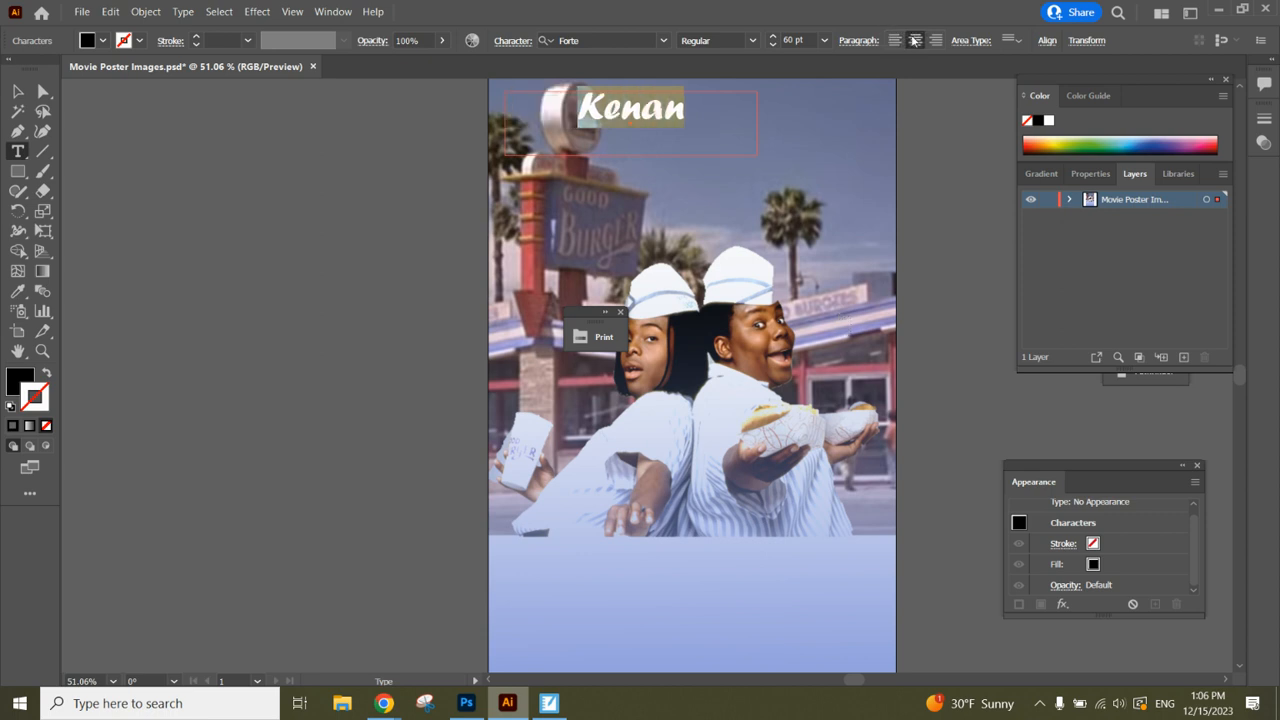
{"action": "left_click", "coordinate": [902, 40]}
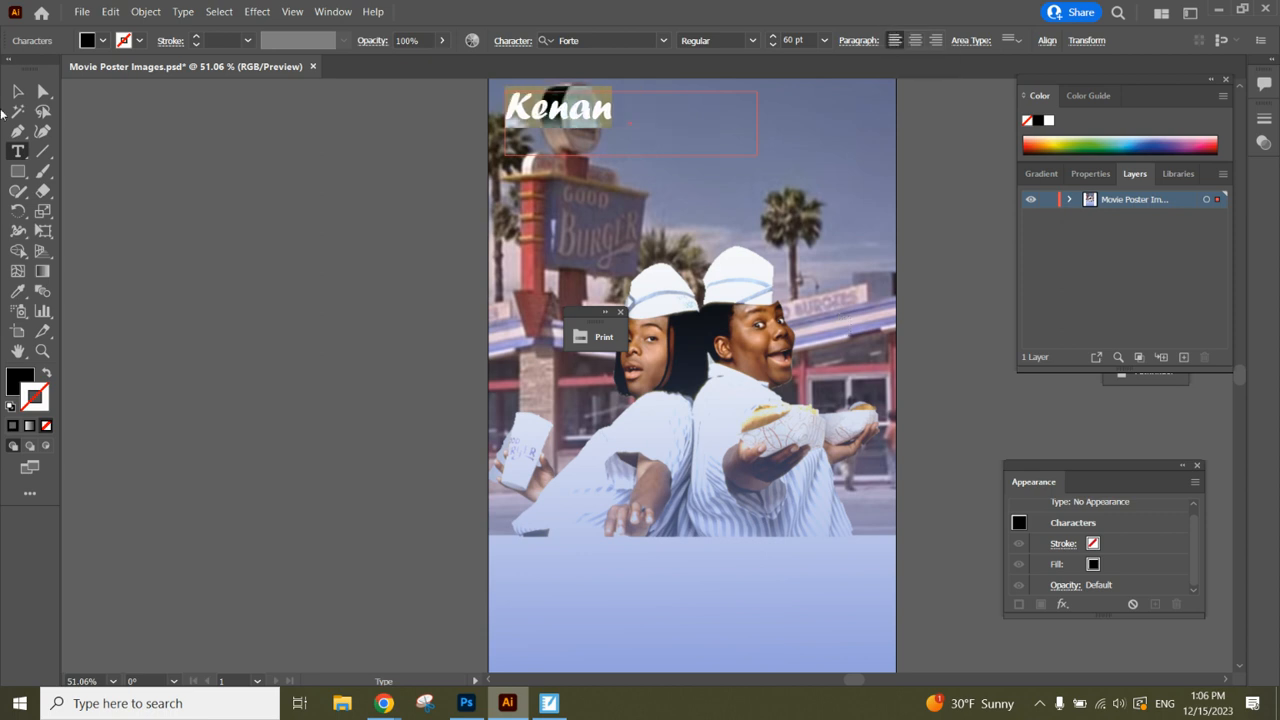
{"action": "left_click", "coordinate": [101, 41]}
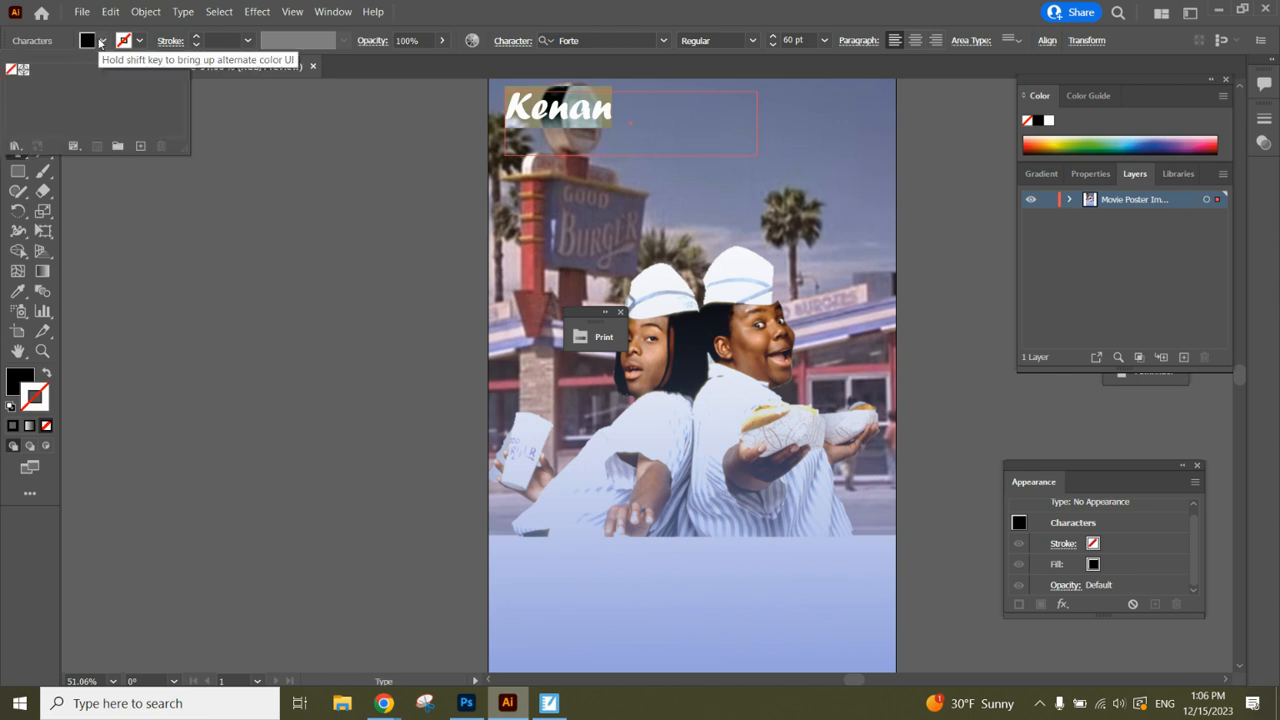
{"action": "left_click", "coordinate": [100, 43]}
{"action": "left_click", "coordinate": [140, 44]}
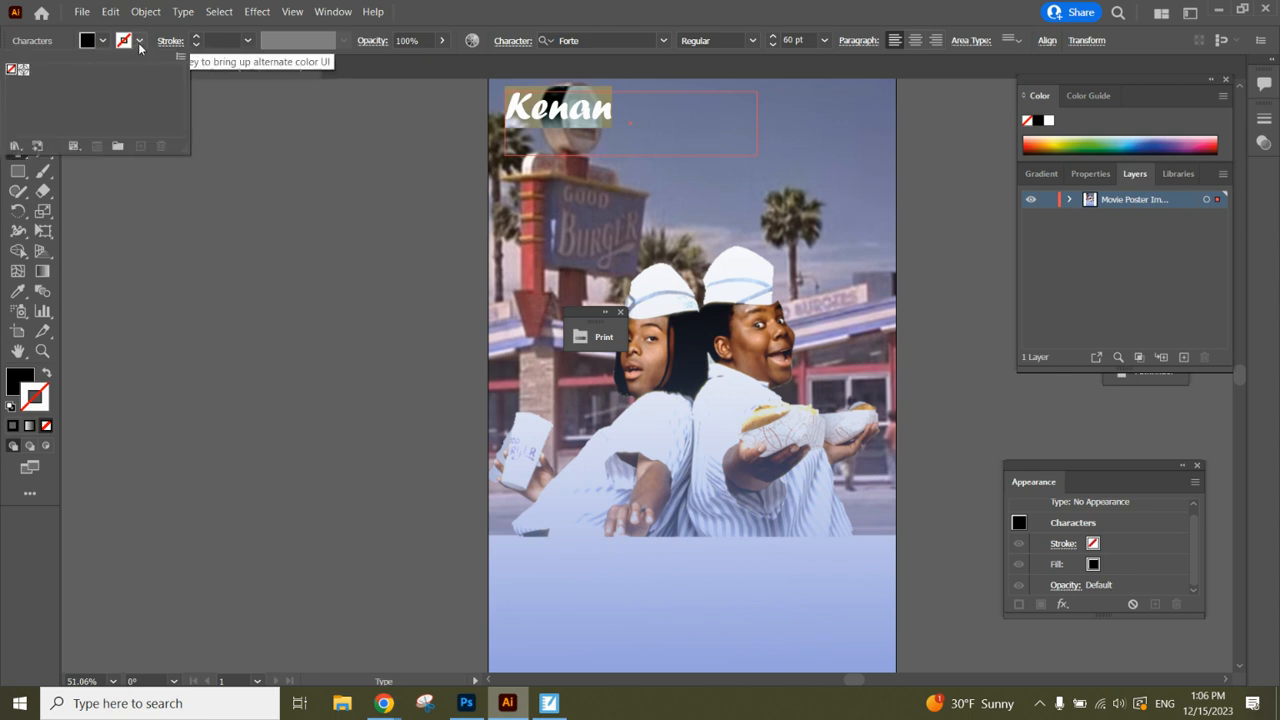
{"action": "left_click", "coordinate": [104, 44]}
{"action": "left_click", "coordinate": [101, 42]}
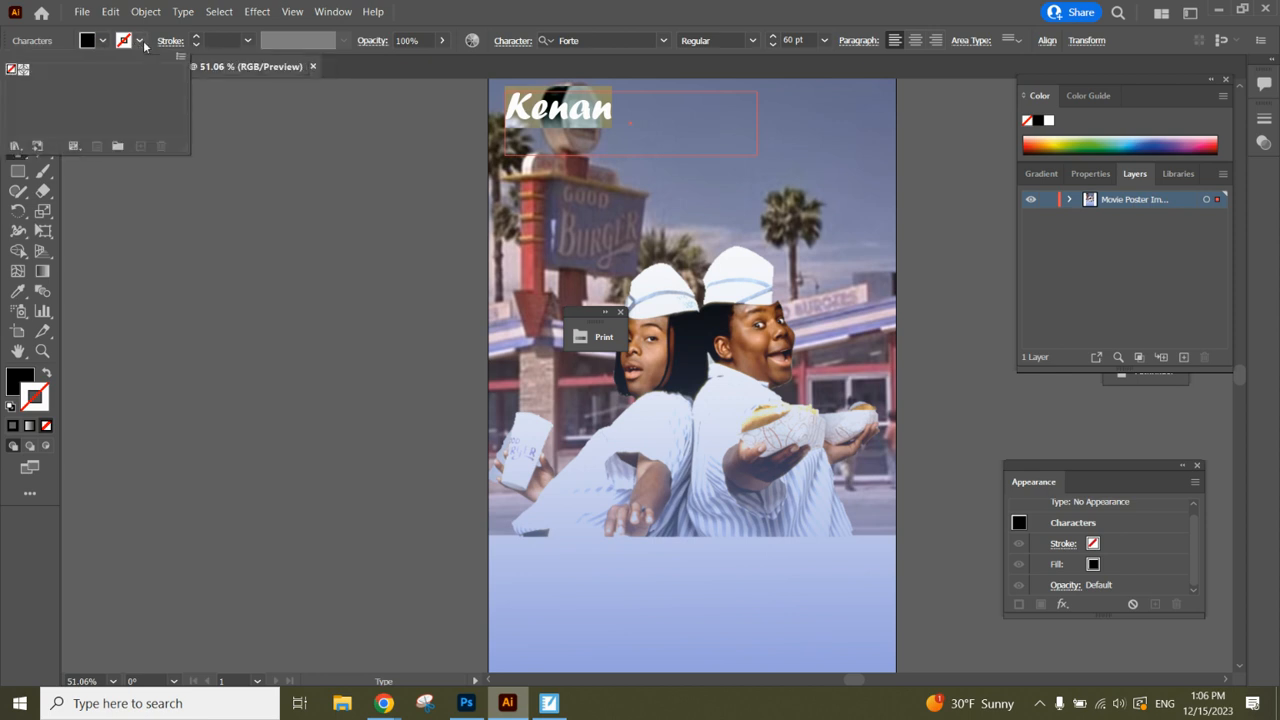
{"action": "left_click", "coordinate": [140, 44]}
{"action": "left_click", "coordinate": [132, 45]}
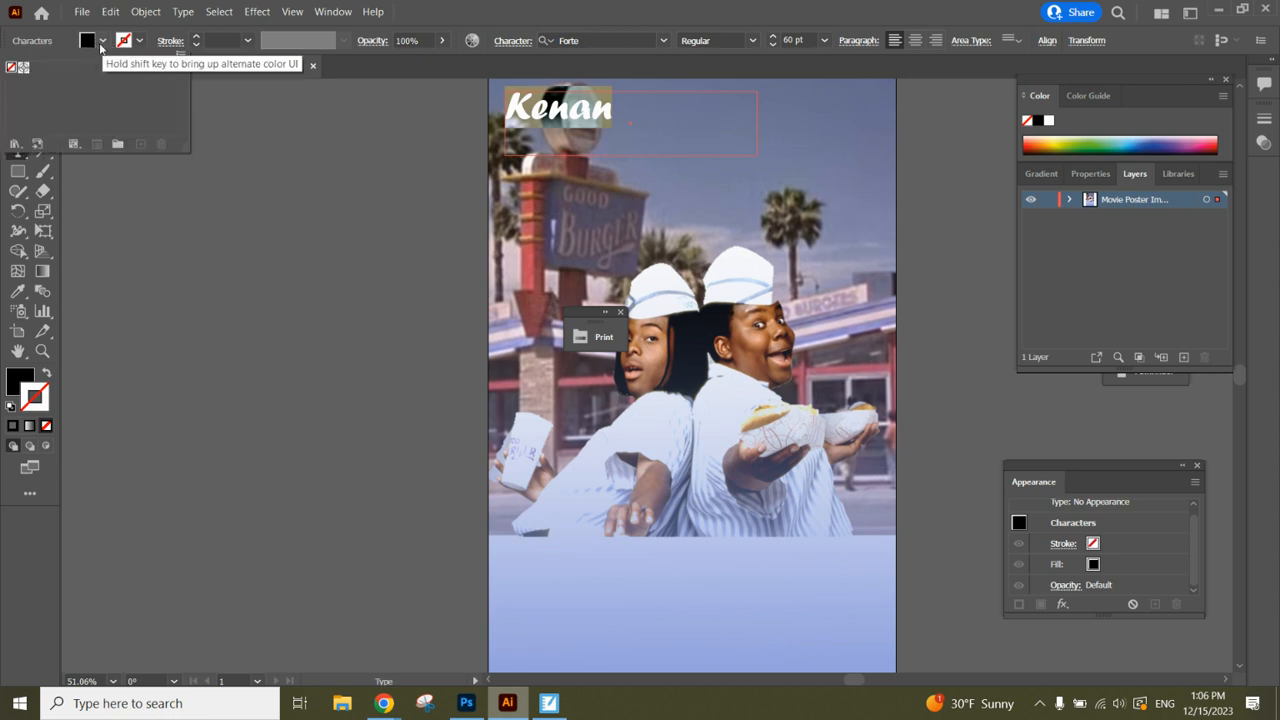
{"action": "left_click", "coordinate": [101, 45]}
Load the Print default swatch library, place it beside the poster, and give the "Kenan" text an orange stroke
{"action": "left_click", "coordinate": [102, 44]}
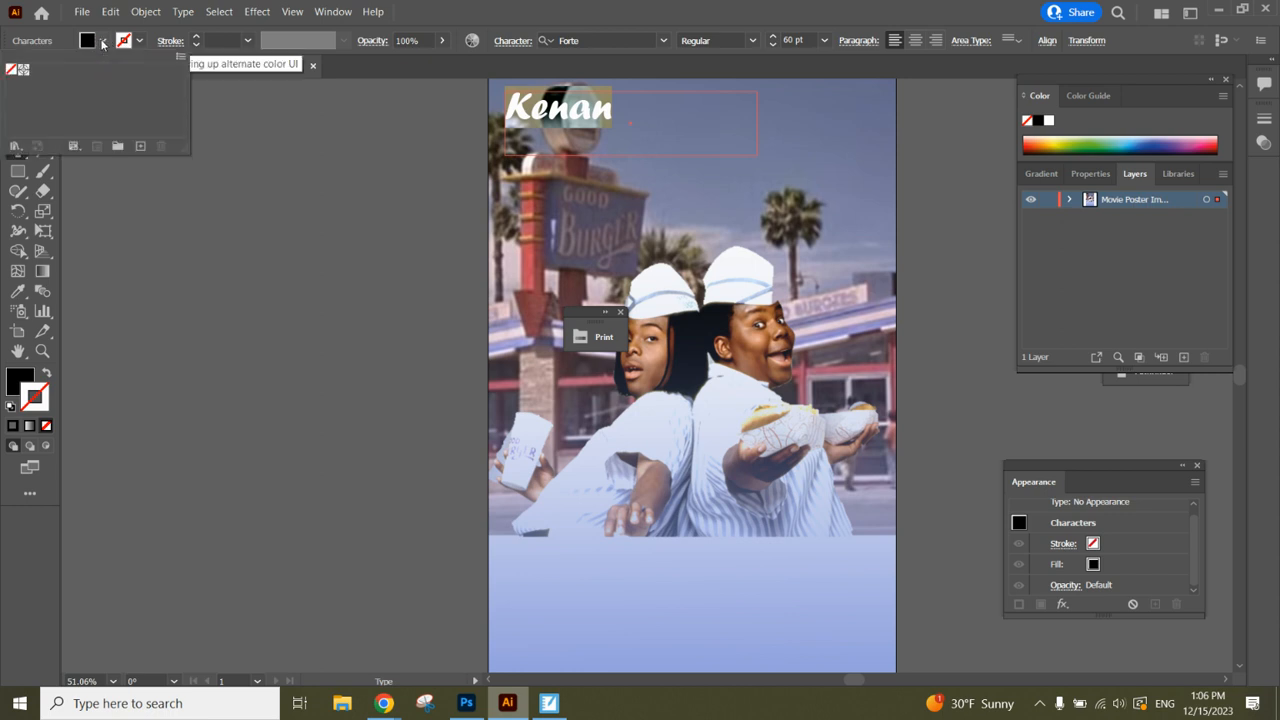
{"action": "left_click", "coordinate": [15, 148]}
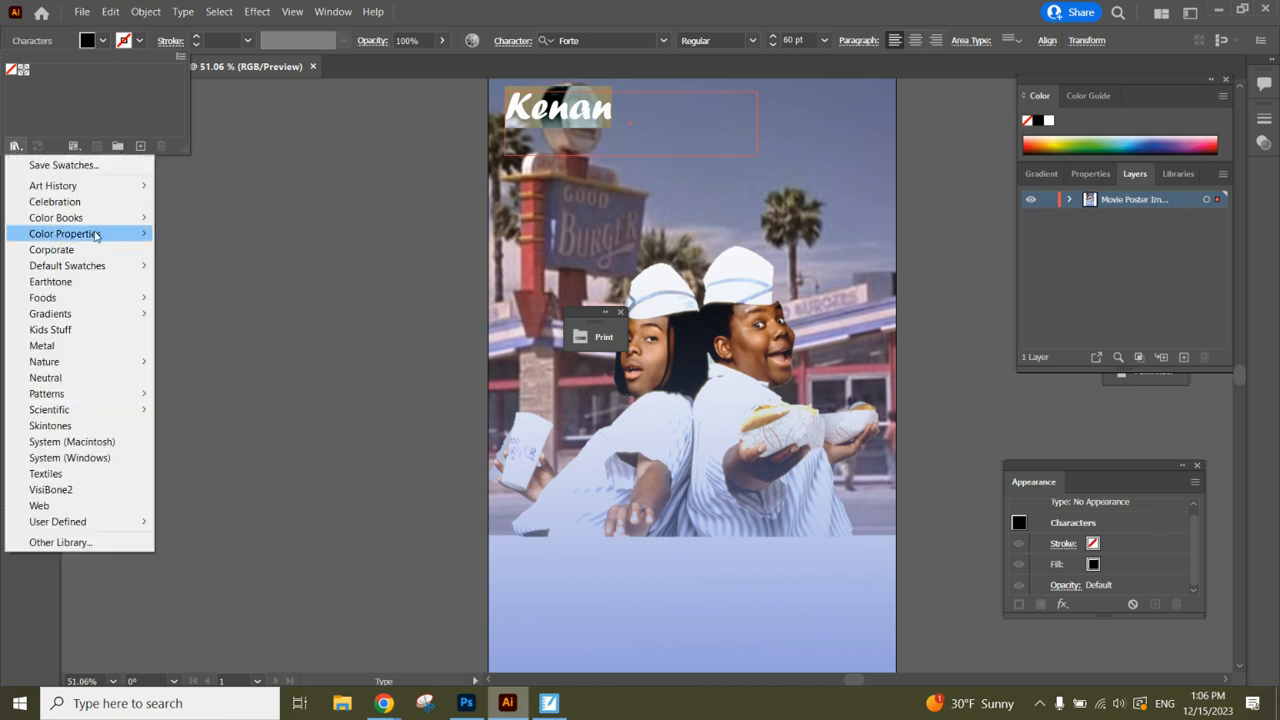
{"action": "mouse_move", "coordinate": [92, 291]}
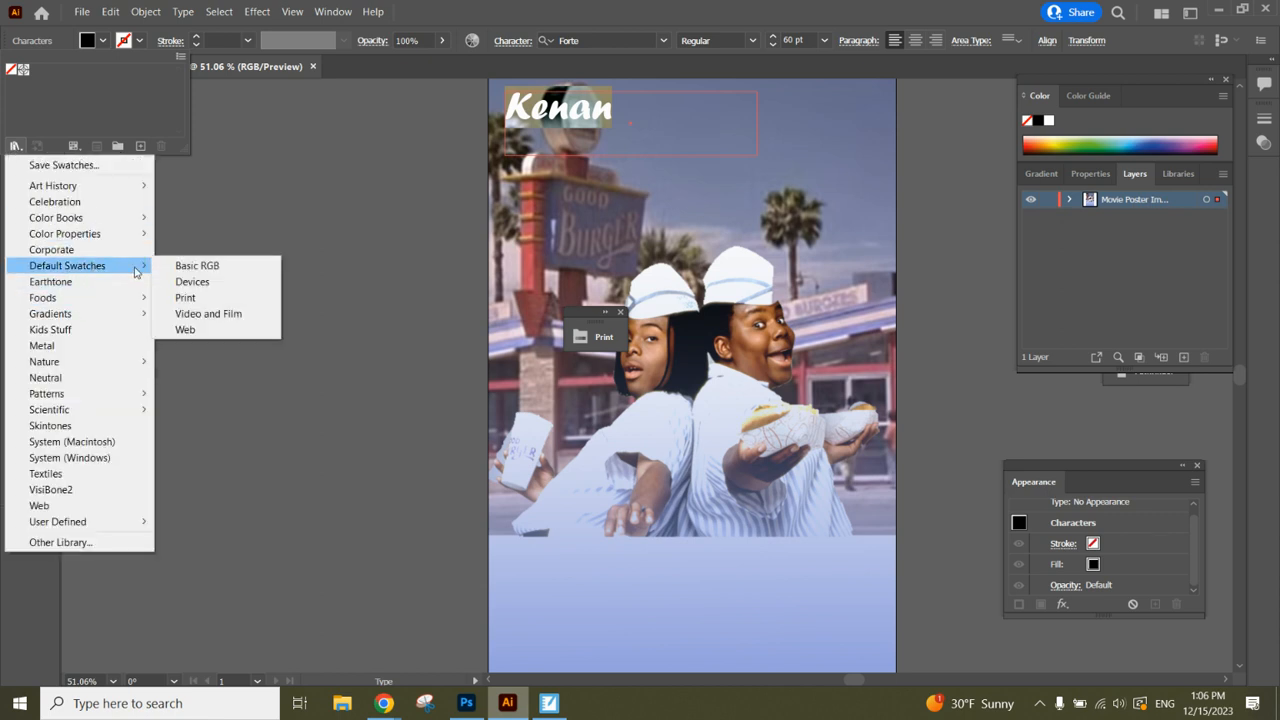
{"action": "left_click", "coordinate": [186, 298]}
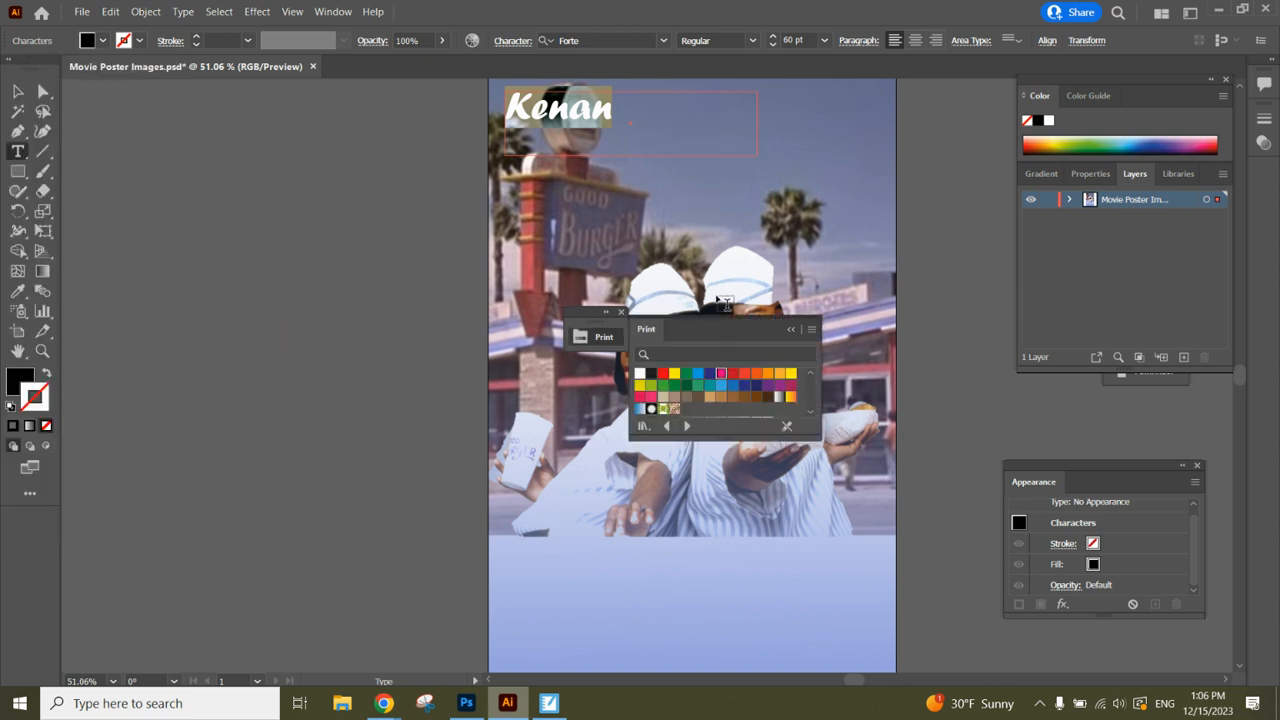
{"action": "left_click_drag", "start_coordinate": [706, 329], "coordinate": [245, 179]}
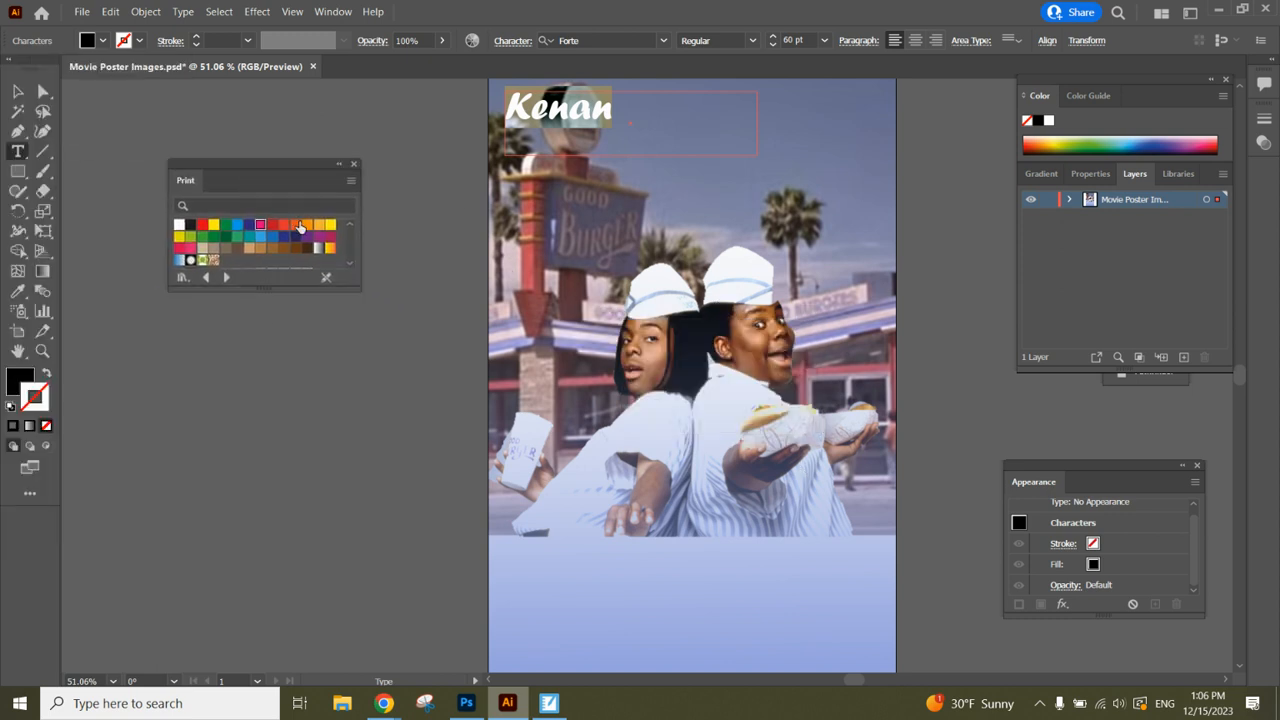
{"action": "left_click", "coordinate": [296, 224]}
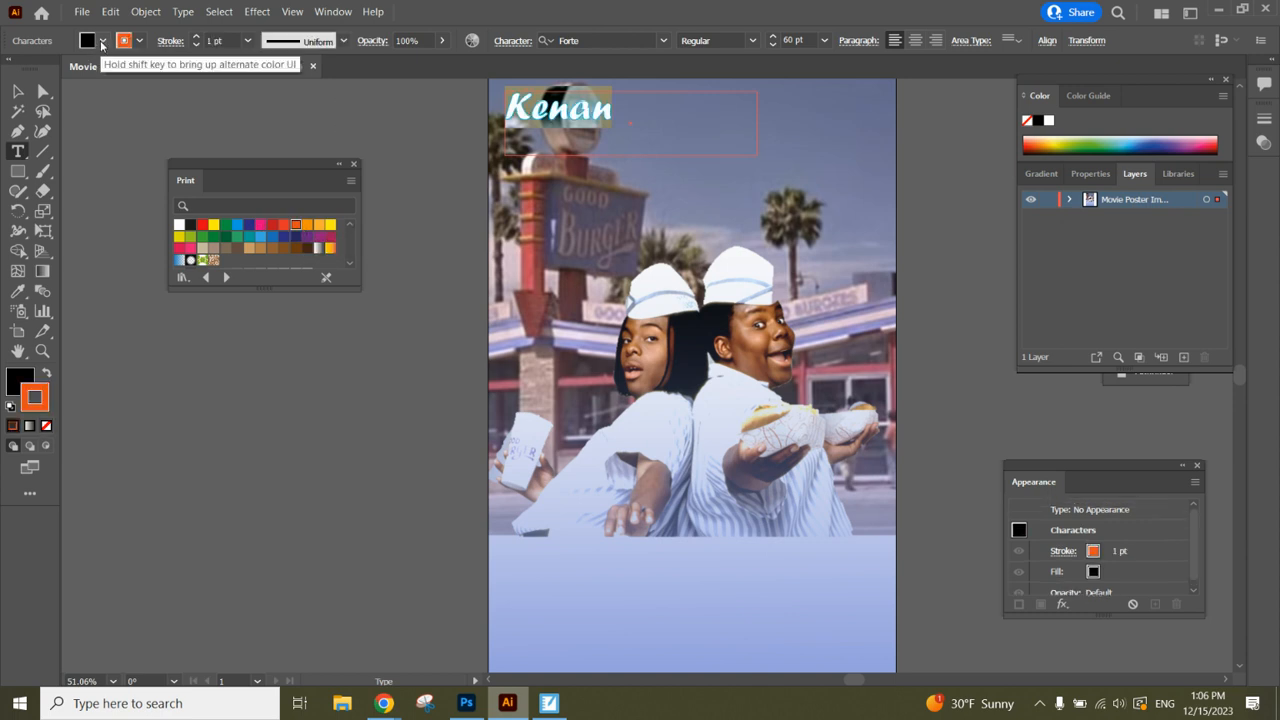
{"action": "left_click", "coordinate": [102, 41]}
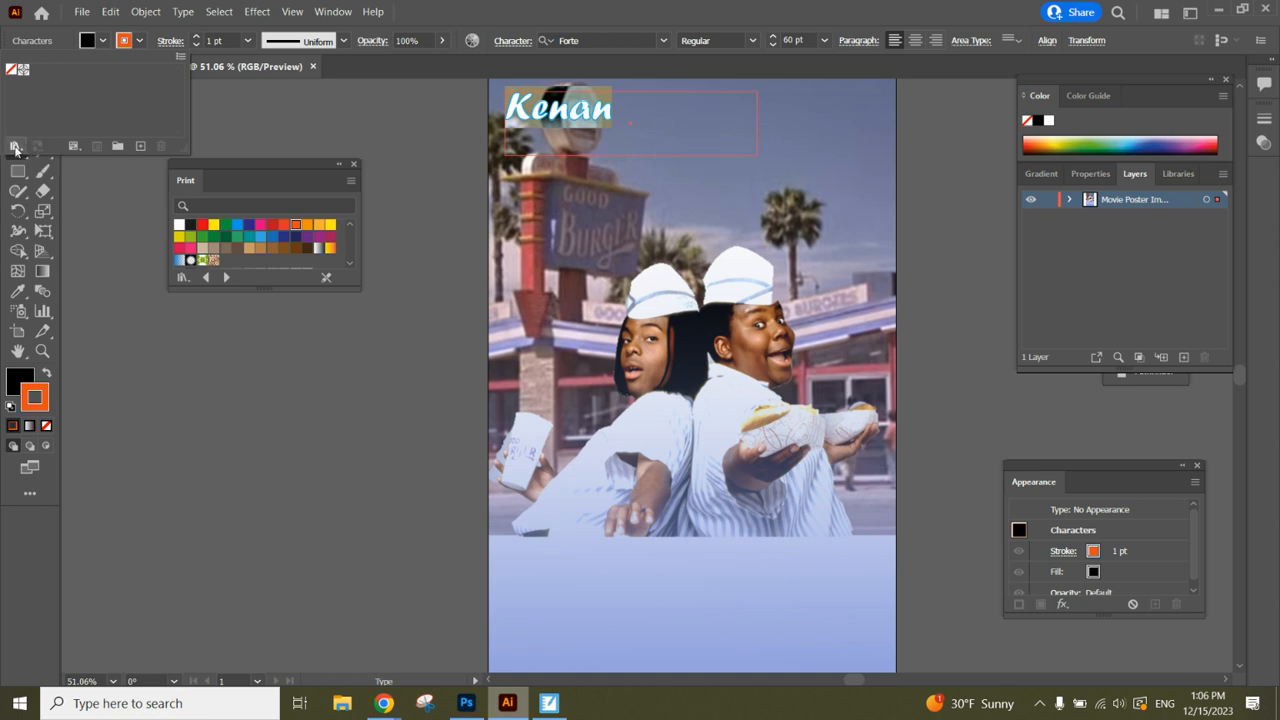
{"action": "left_click", "coordinate": [338, 231]}
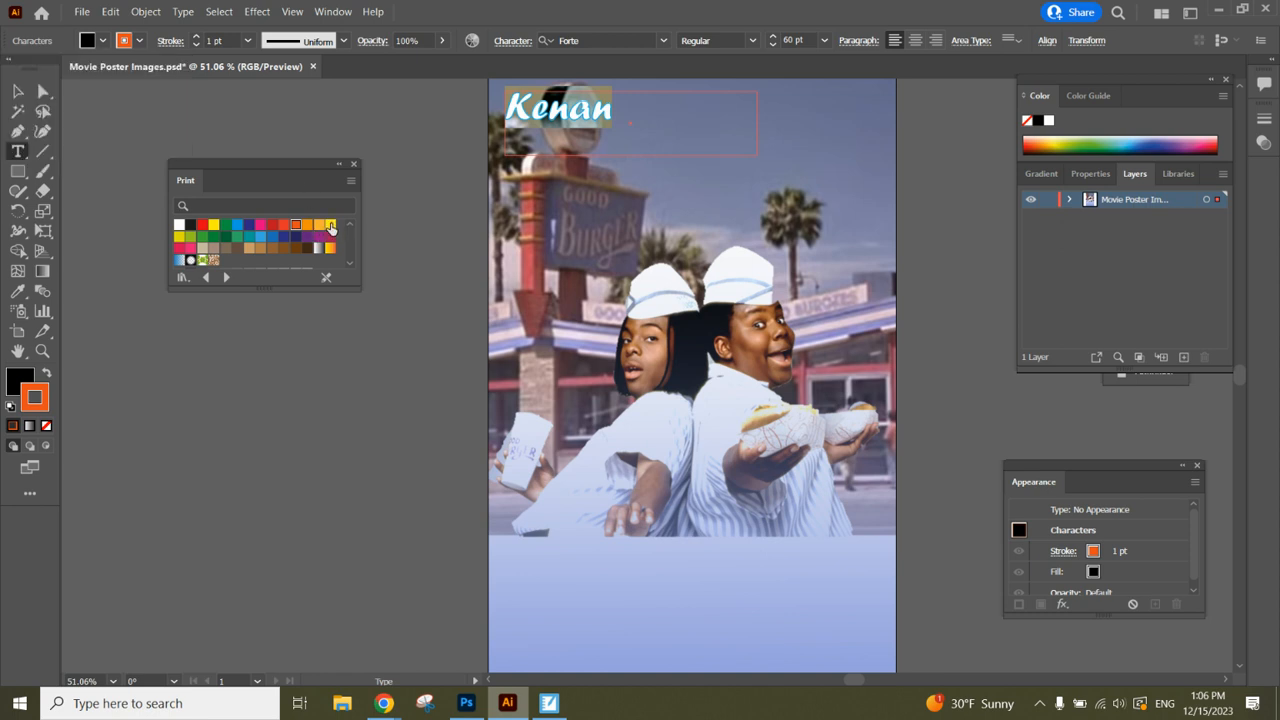
{"action": "left_click", "coordinate": [330, 225]}
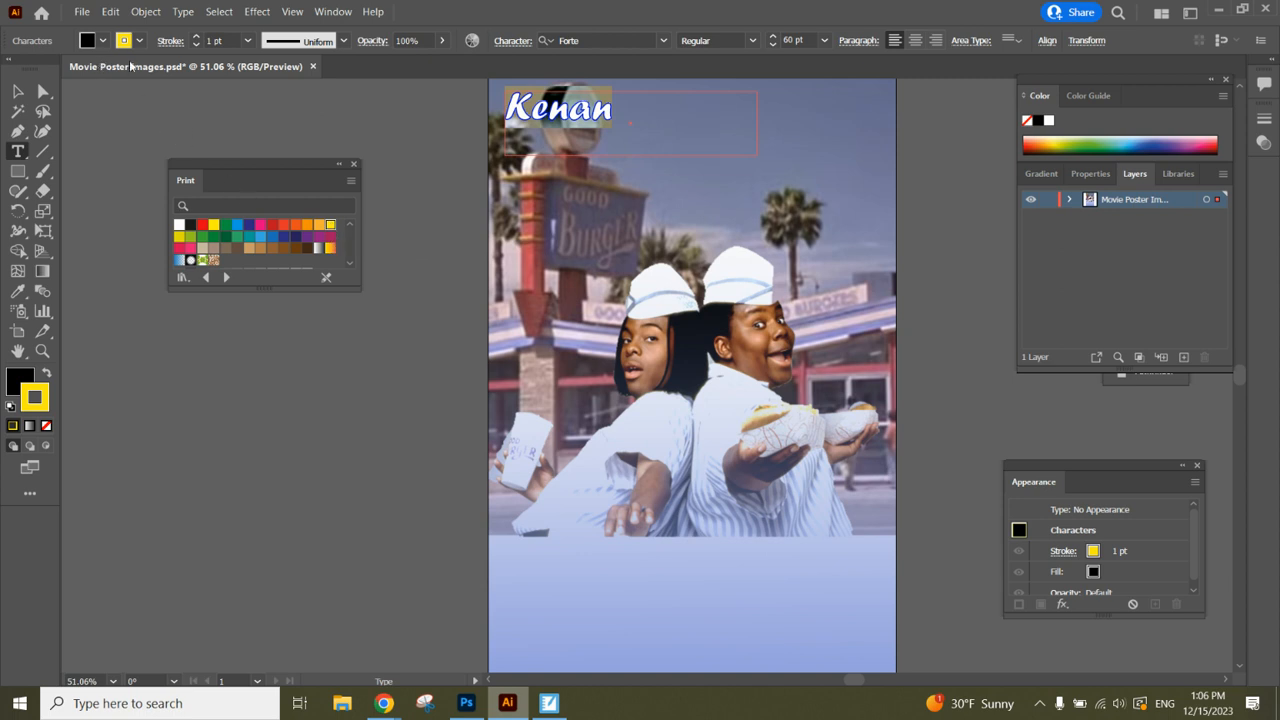
{"action": "left_click", "coordinate": [93, 46]}
{"action": "left_click", "coordinate": [14, 147]}
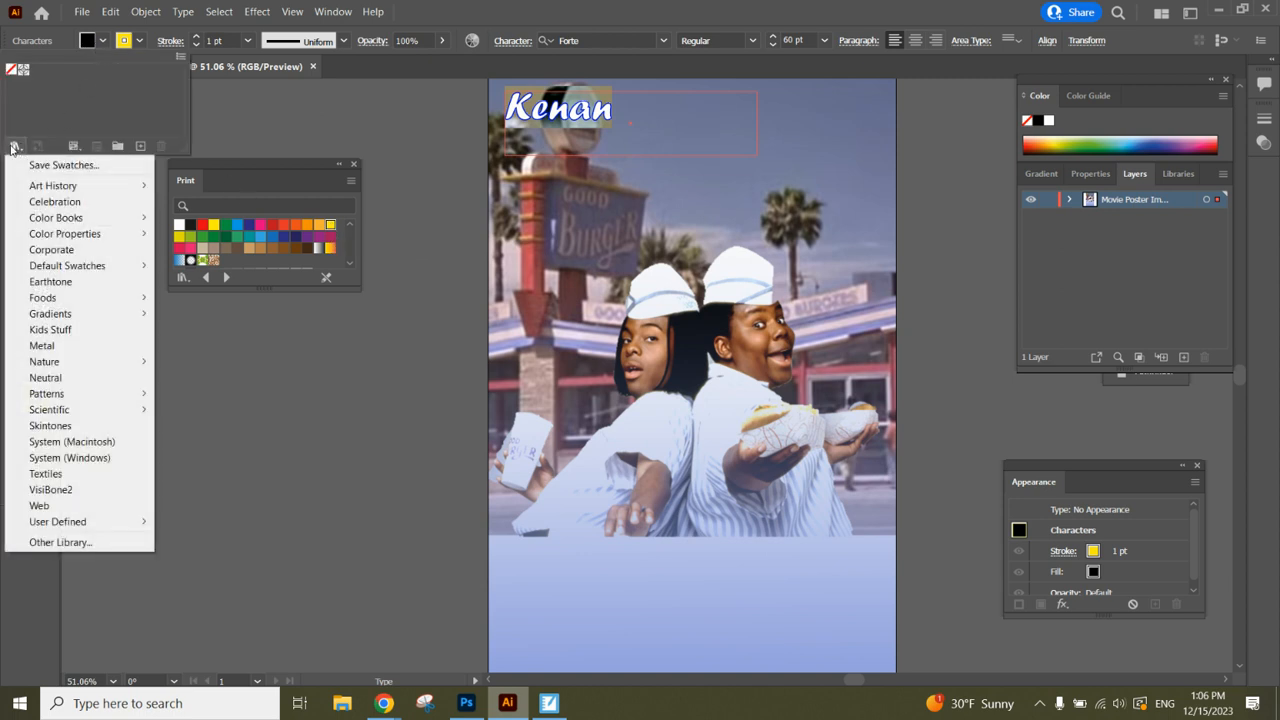
{"action": "mouse_move", "coordinate": [52, 268]}
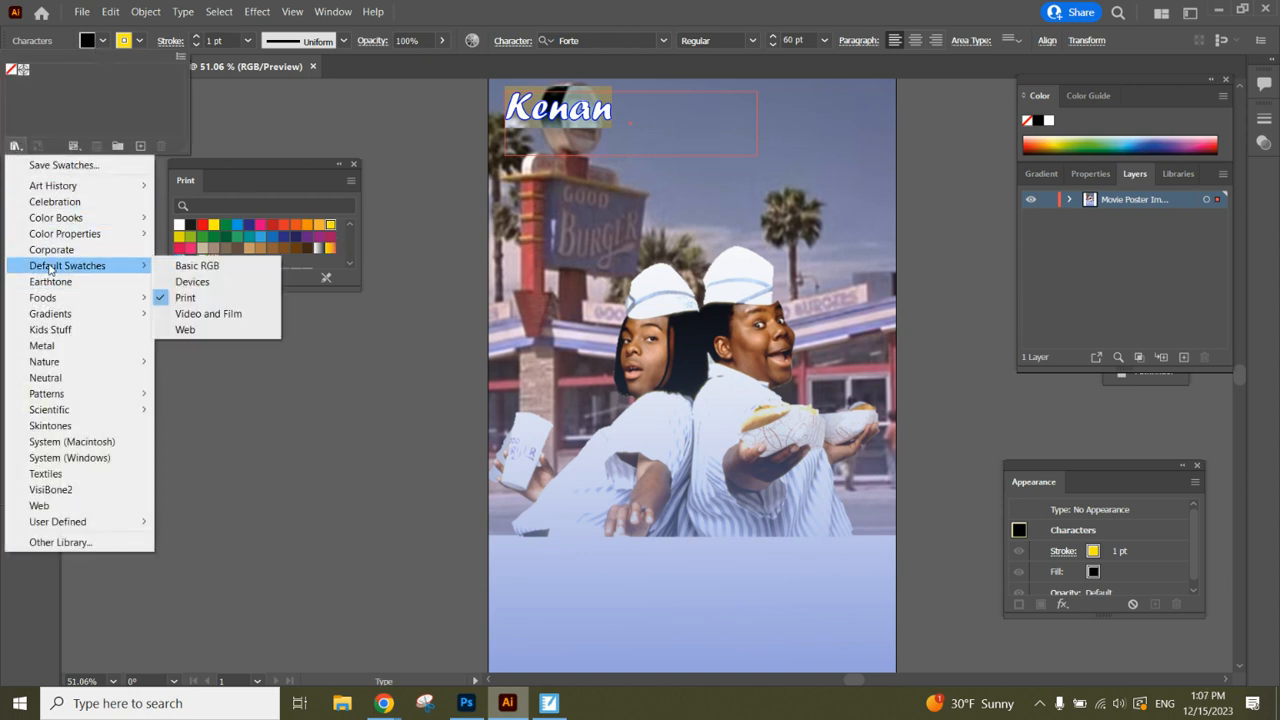
{"action": "left_click", "coordinate": [190, 298]}
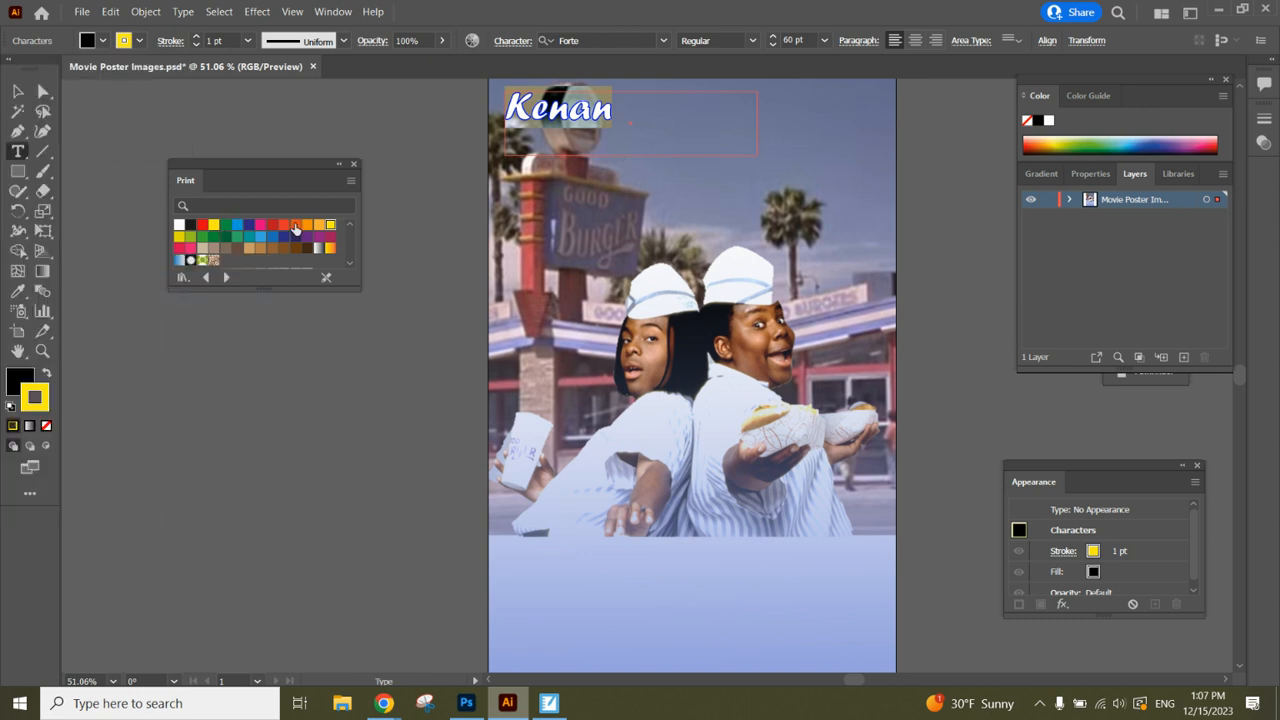
{"action": "left_click", "coordinate": [295, 228]}
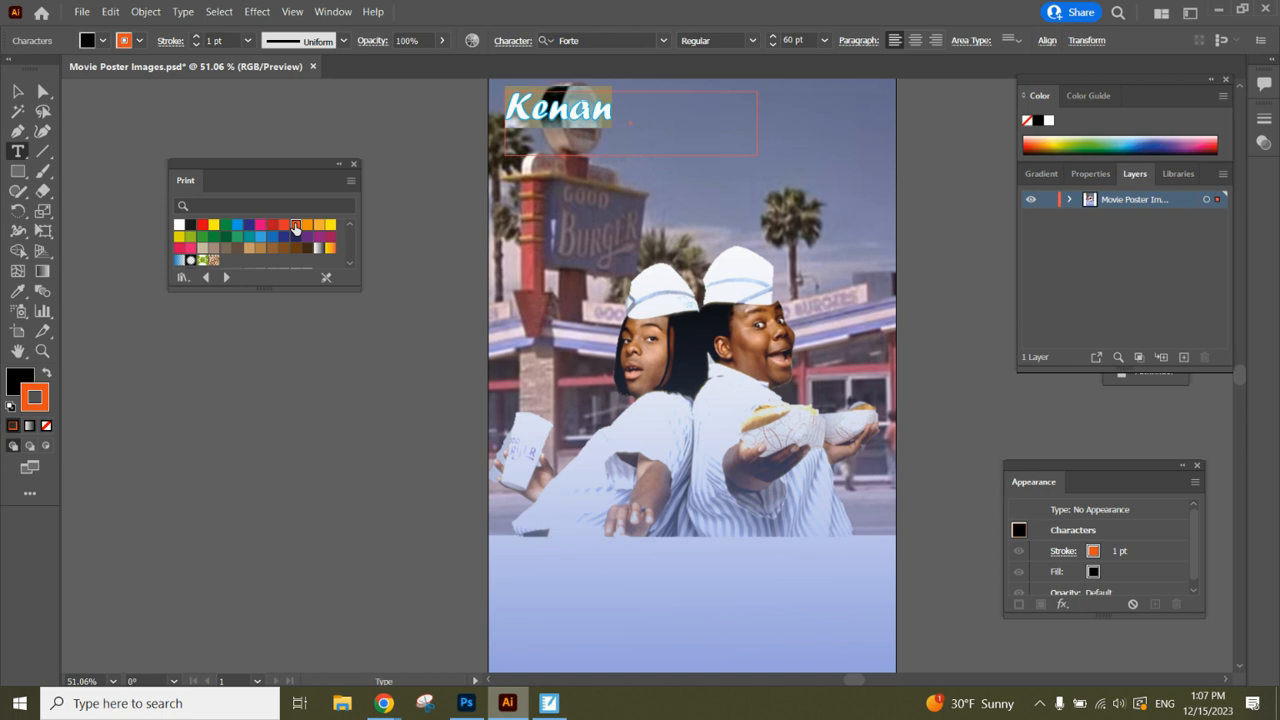
Fill the "Kenan" text with the bright yellow swatch C=5 M=0 Y=90 K=0 from the Print library
{"action": "left_click", "coordinate": [20, 378]}
{"action": "left_click", "coordinate": [331, 225]}
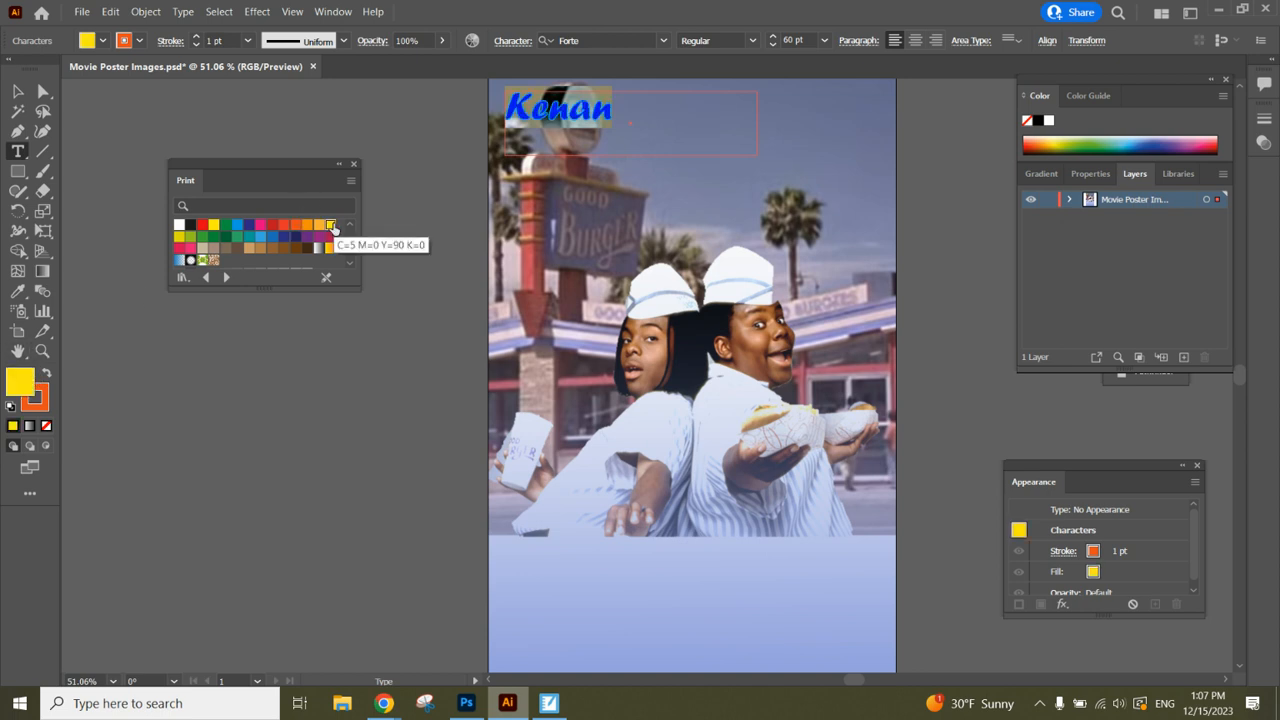
{"action": "left_click", "coordinate": [623, 119]}
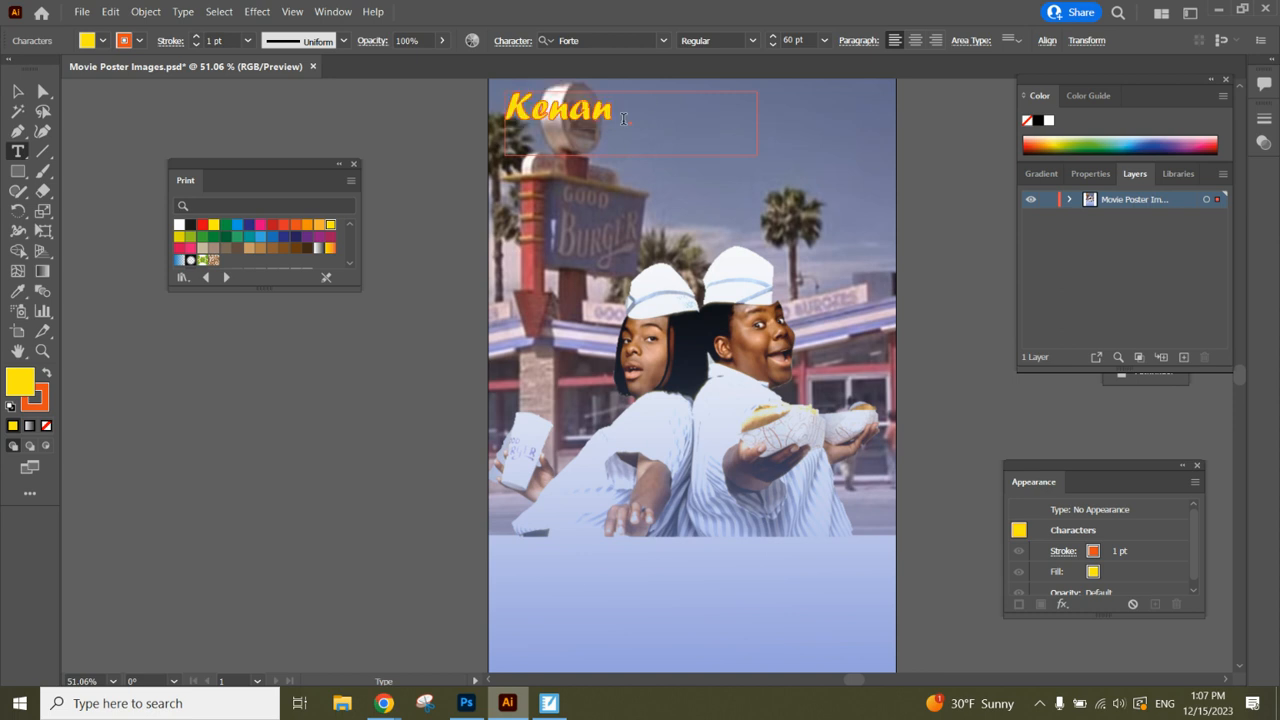
Try stroke weights of up to 5 pt and down to 2 pt on the "Kenan" text
{"action": "left_click_drag", "start_coordinate": [623, 119], "coordinate": [503, 95]}
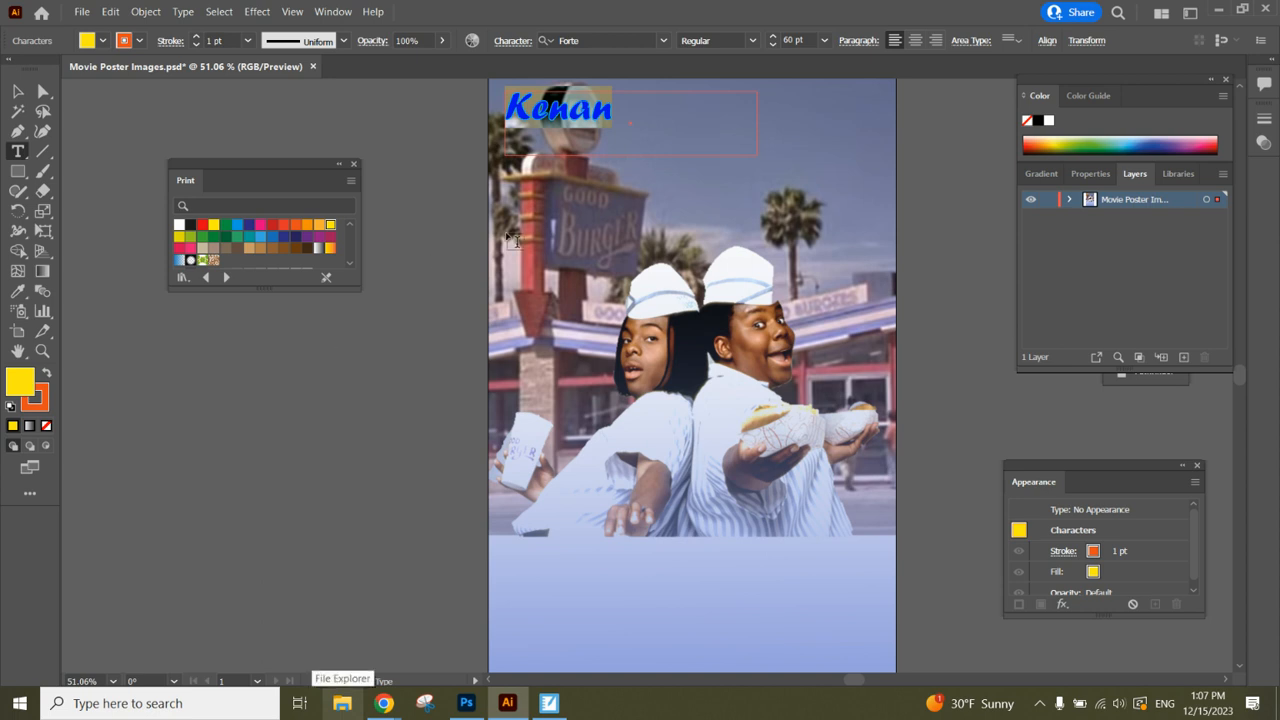
{"action": "left_click", "coordinate": [197, 37]}
{"action": "left_click", "coordinate": [197, 37]}
{"action": "left_click", "coordinate": [197, 37]}
{"action": "left_click", "coordinate": [197, 37]}
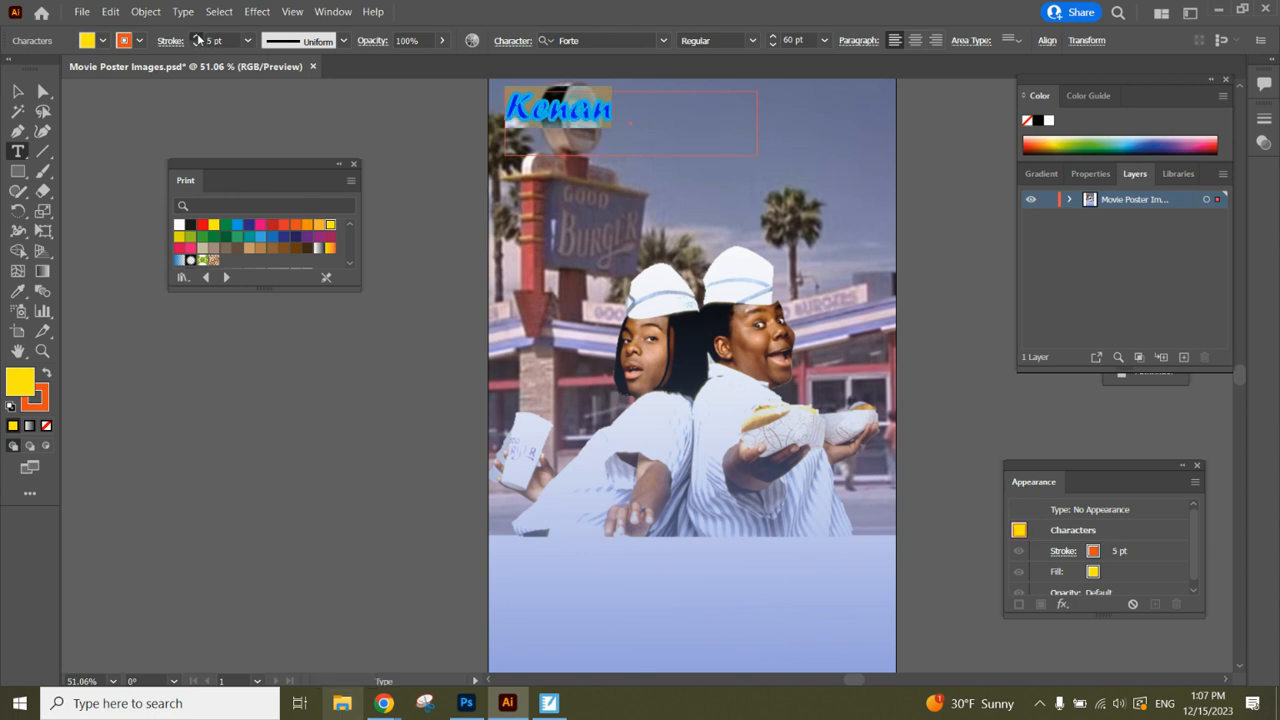
{"action": "left_click", "coordinate": [199, 45]}
{"action": "left_click", "coordinate": [199, 45]}
{"action": "left_click", "coordinate": [199, 45]}
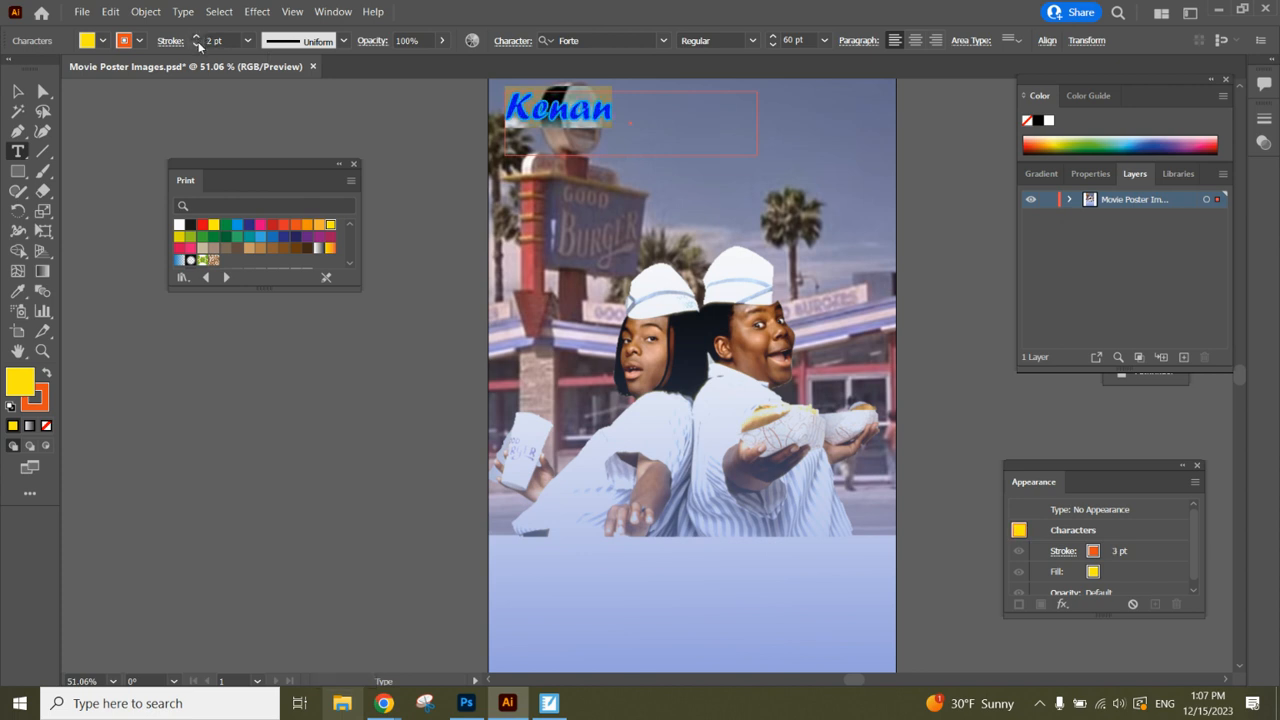
Remove the stroke from the "Kenan" text, leaving only its yellow fill, and deselect the characters
{"action": "left_click", "coordinate": [138, 40]}
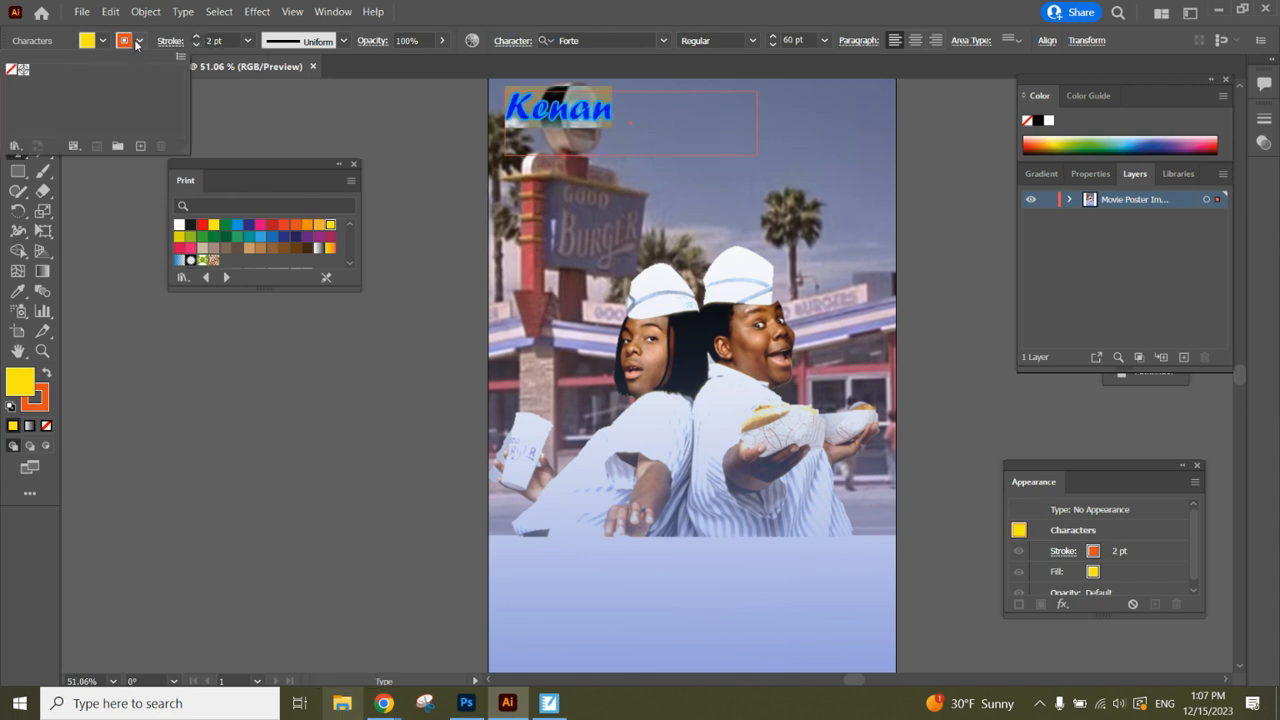
{"action": "left_click", "coordinate": [11, 70]}
{"action": "left_click", "coordinate": [629, 113]}
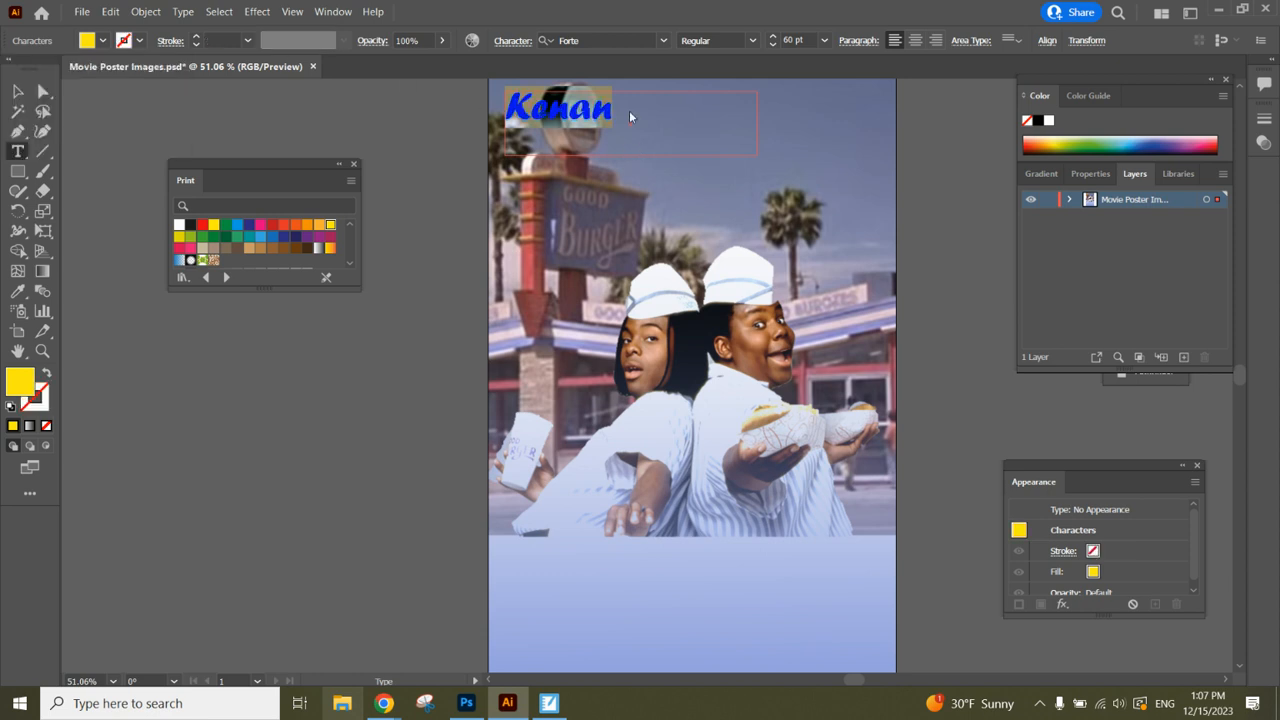
{"action": "left_click", "coordinate": [629, 117]}
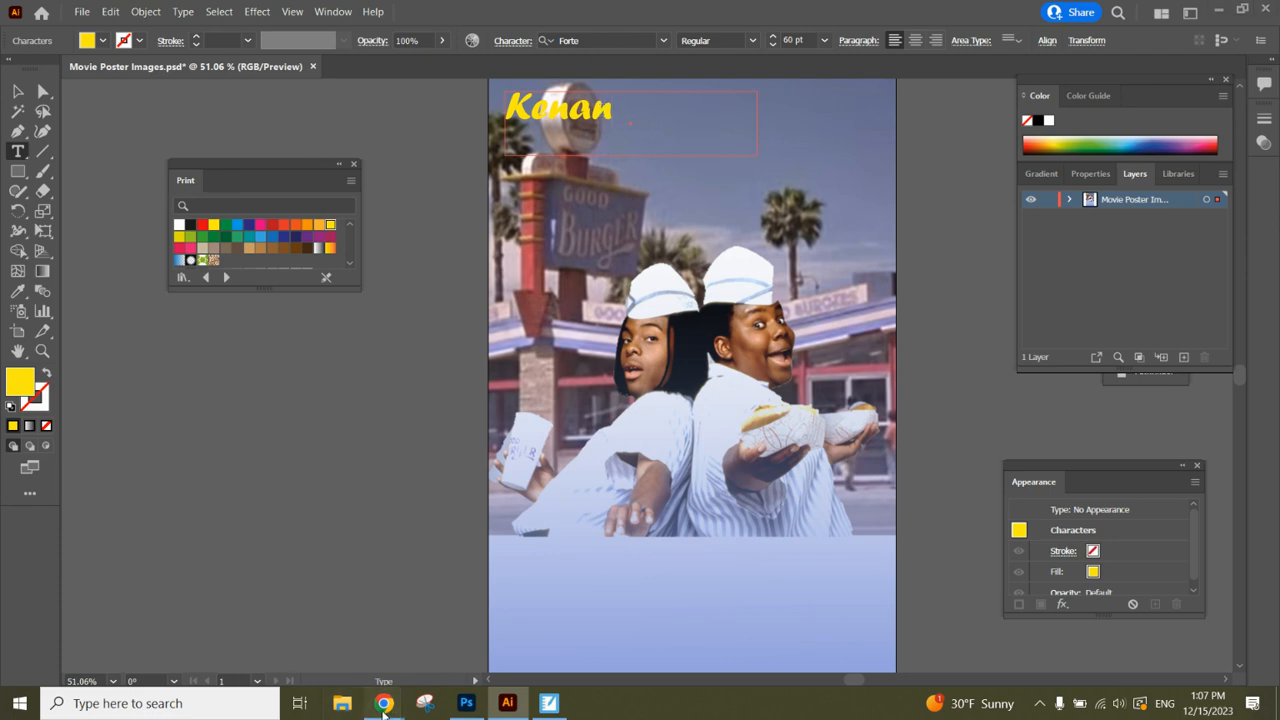
Check the sample posters in Chrome, return to Illustrator and display the character settings for the "Kenan" text clear of the poster
{"action": "left_click", "coordinate": [340, 605]}
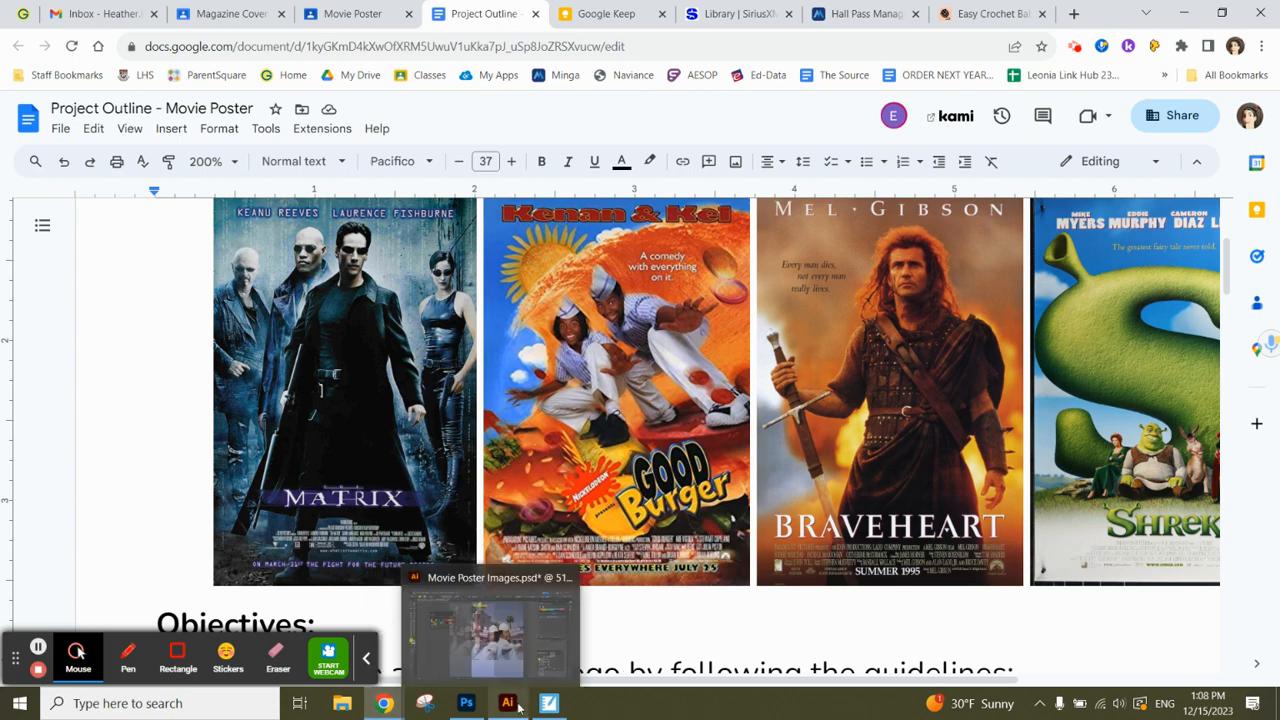
{"action": "left_click", "coordinate": [490, 645]}
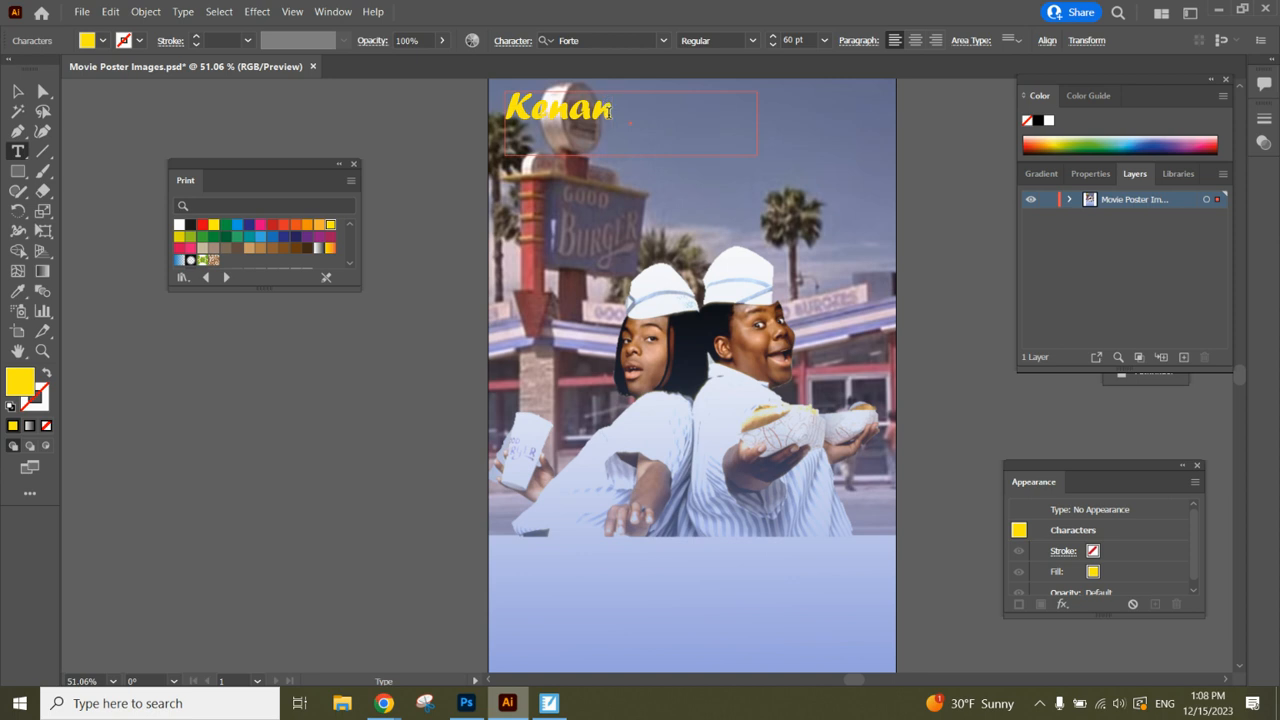
{"action": "left_click_drag", "start_coordinate": [613, 110], "coordinate": [508, 110]}
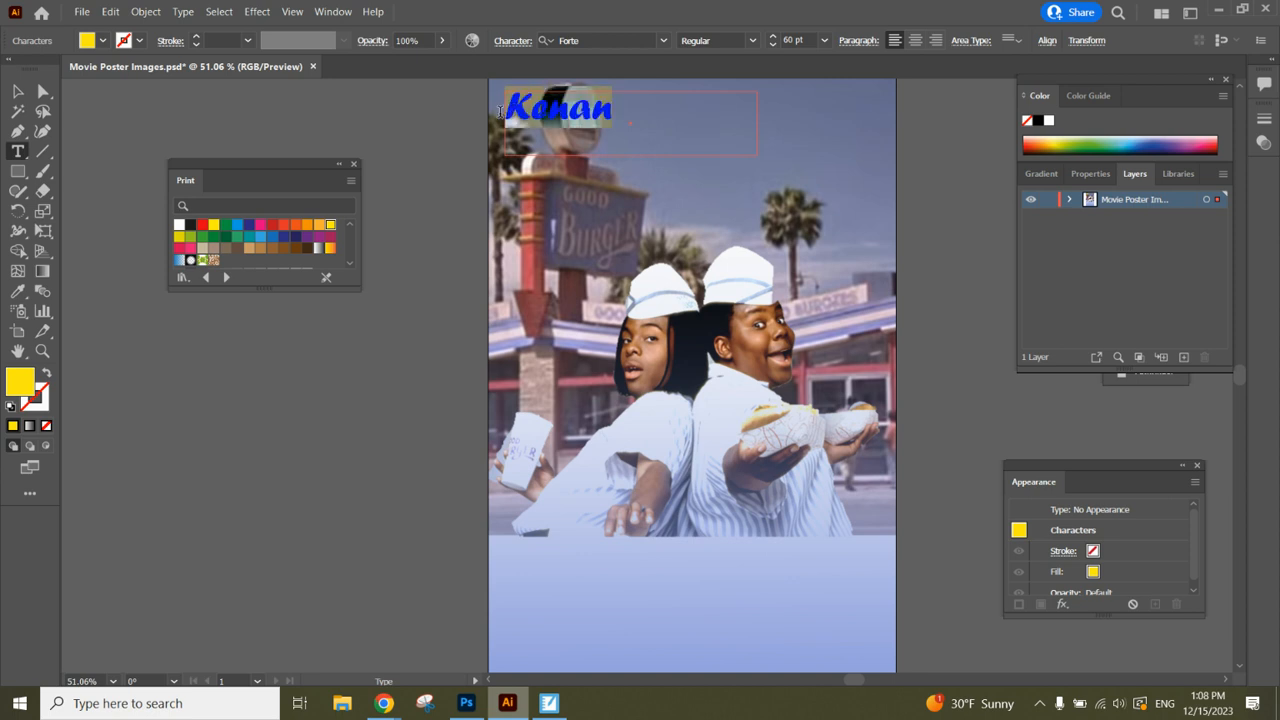
{"action": "left_click", "coordinate": [335, 11]}
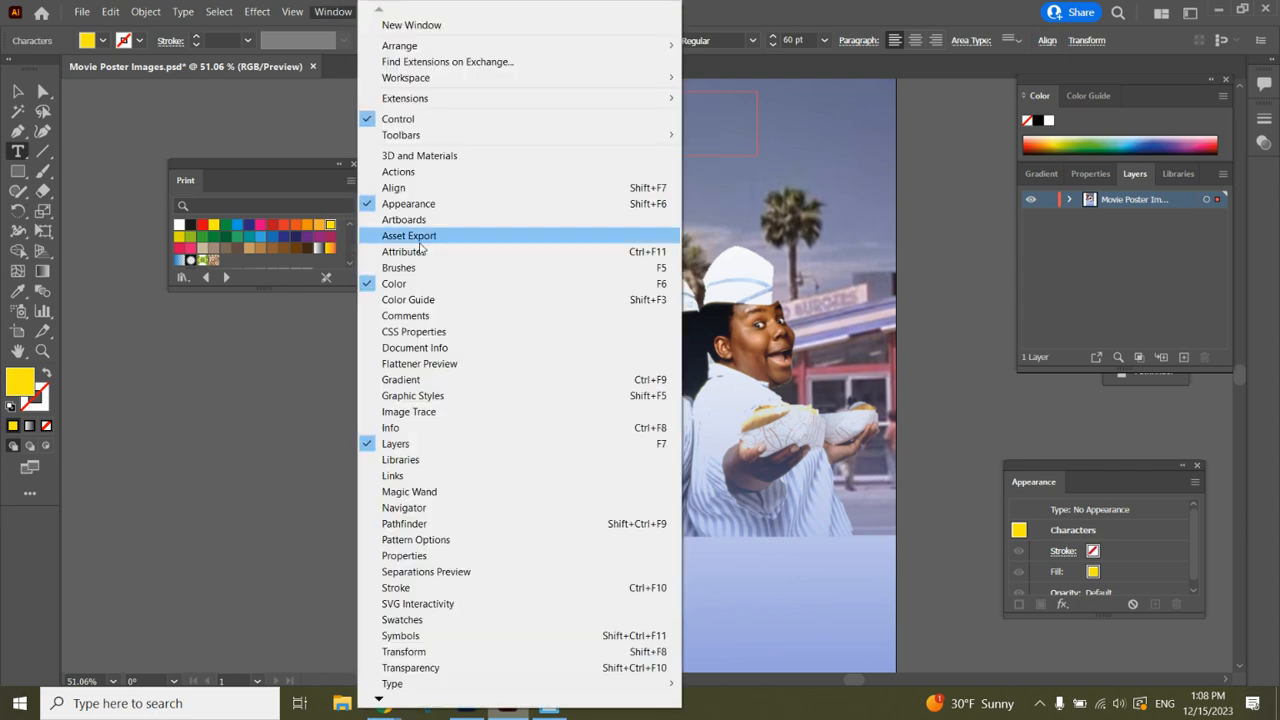
{"action": "mouse_move", "coordinate": [390, 684]}
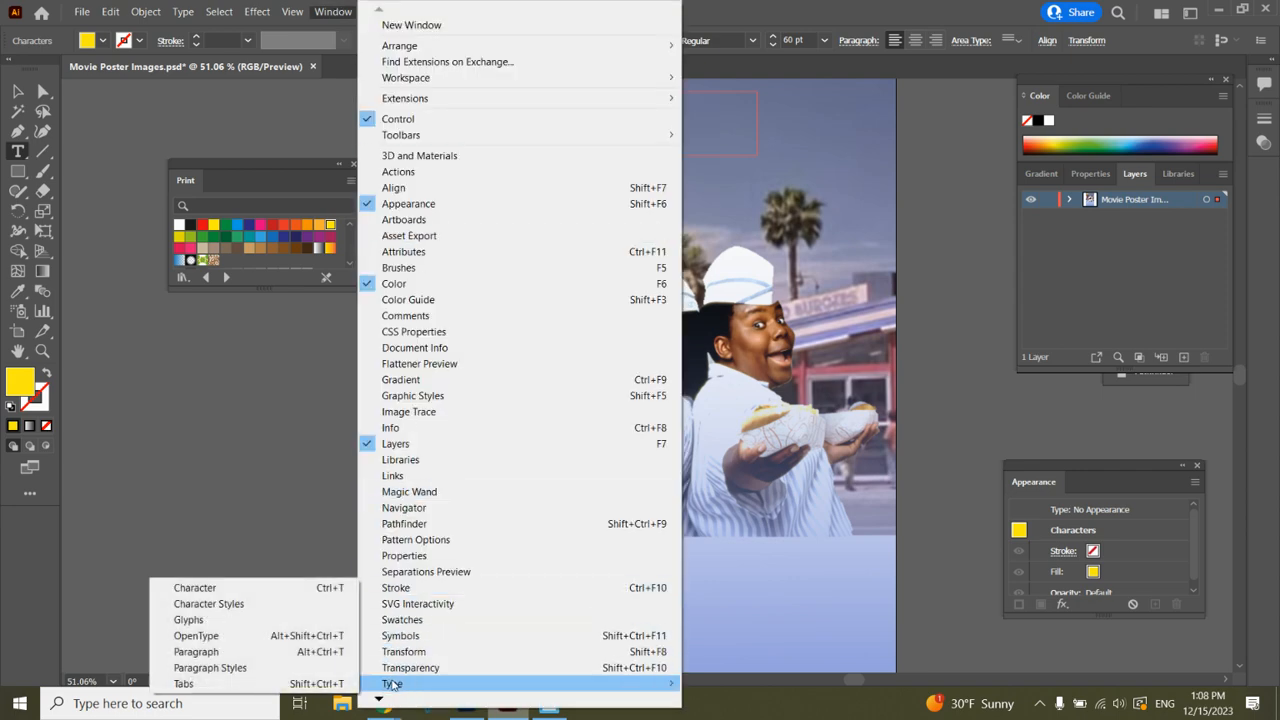
{"action": "left_click", "coordinate": [286, 593]}
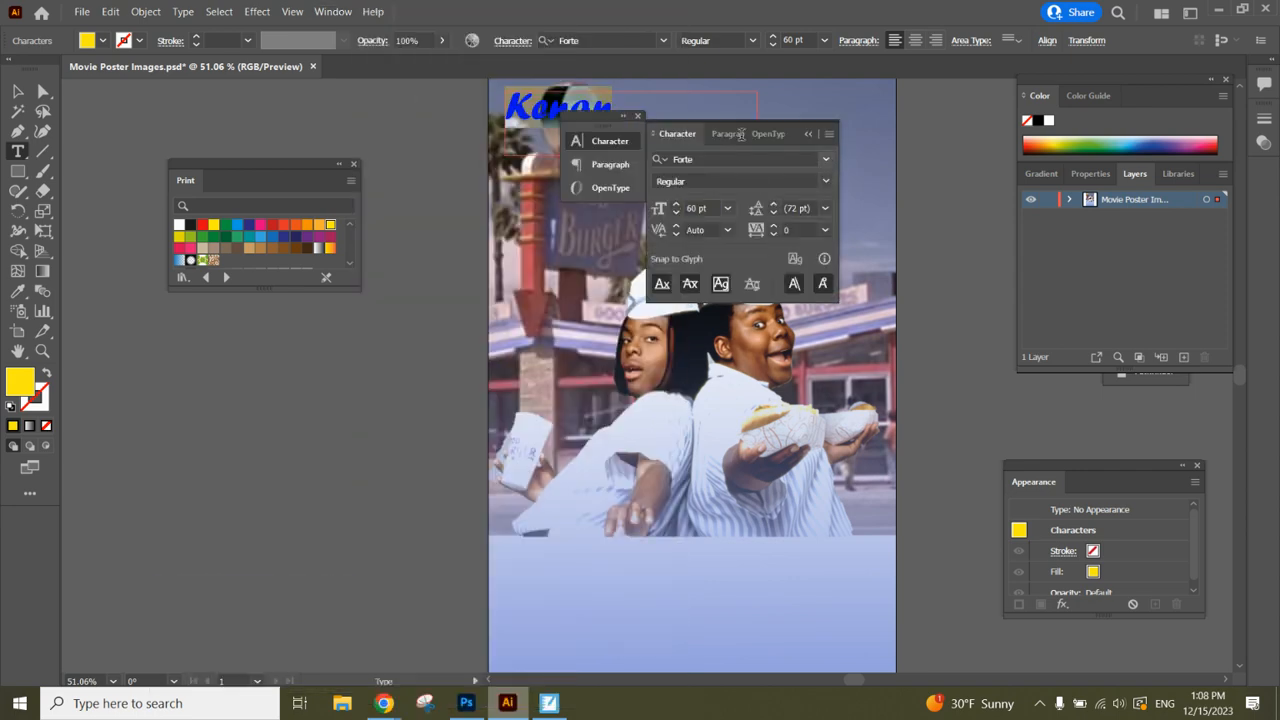
{"action": "left_click_drag", "start_coordinate": [790, 145], "coordinate": [352, 101]}
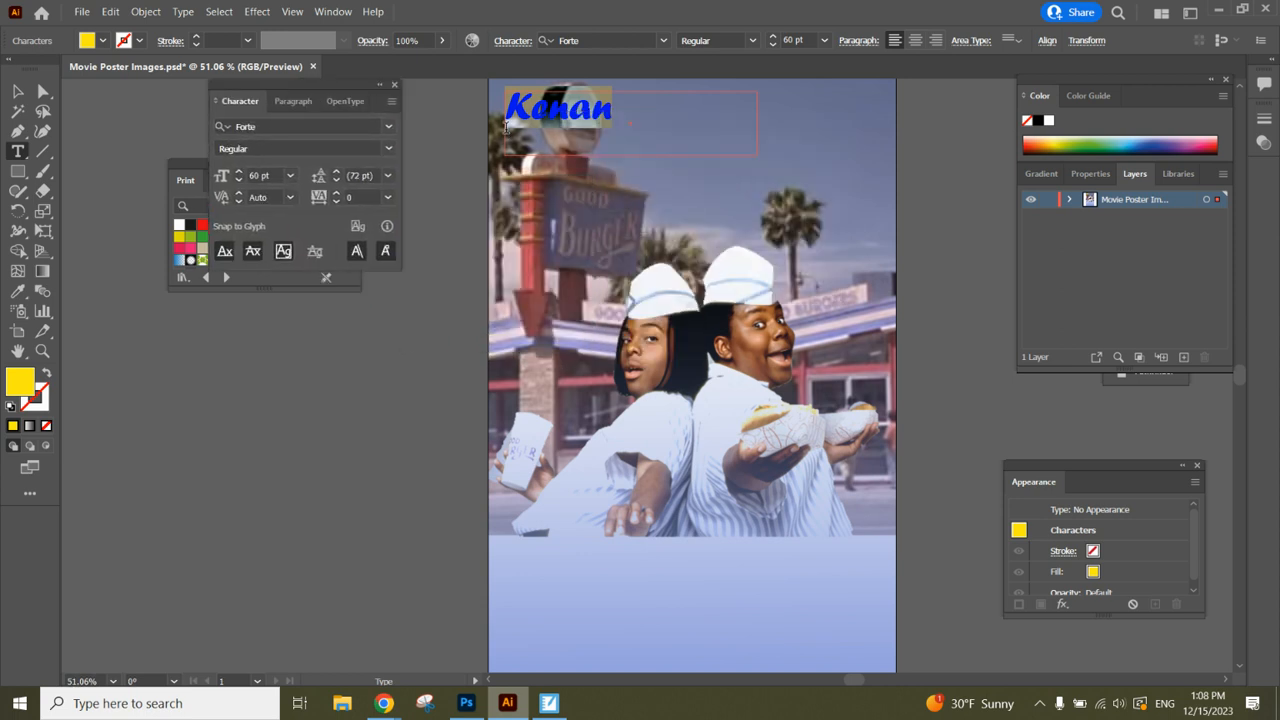
Tighten the tracking of the "Kenan" text to -100 and examine the letter spacing up close
{"action": "left_click", "coordinate": [345, 198]}
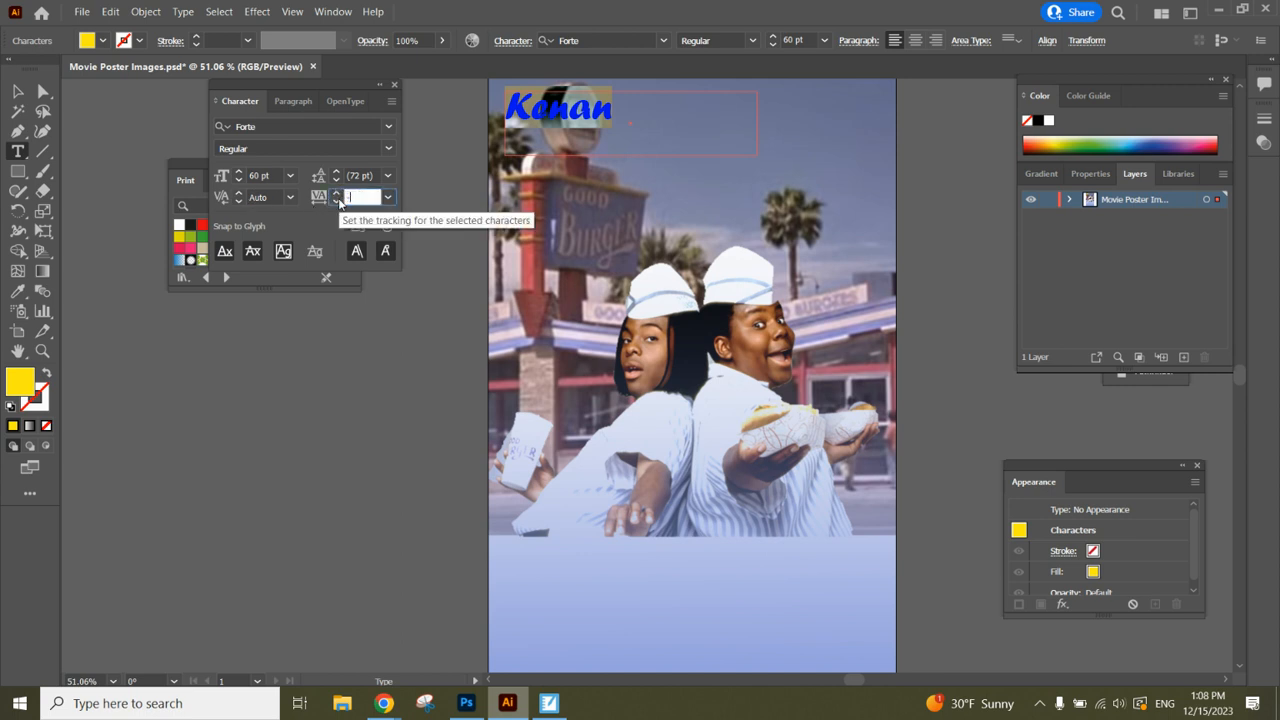
{"action": "key", "text": "Return"}
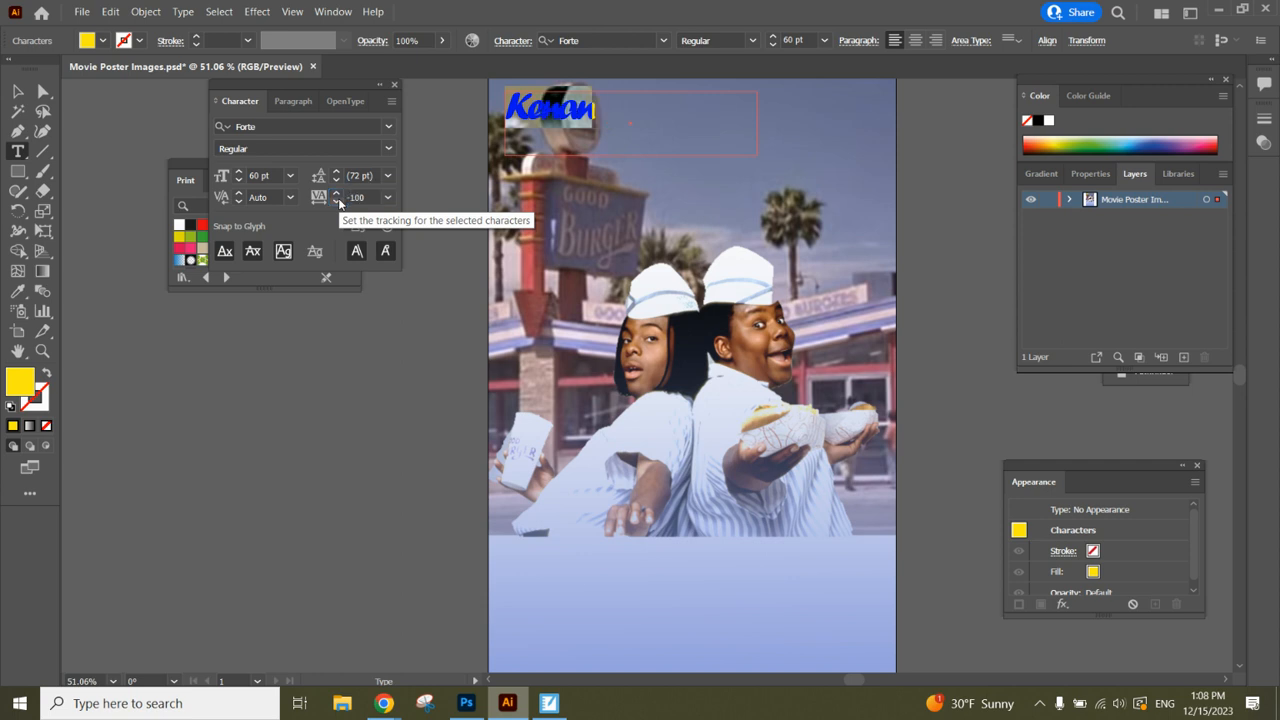
{"action": "key", "text": "ctrl+plus"}
{"action": "key", "text": "ctrl+plus"}
{"action": "key", "text": "ctrl+plus"}
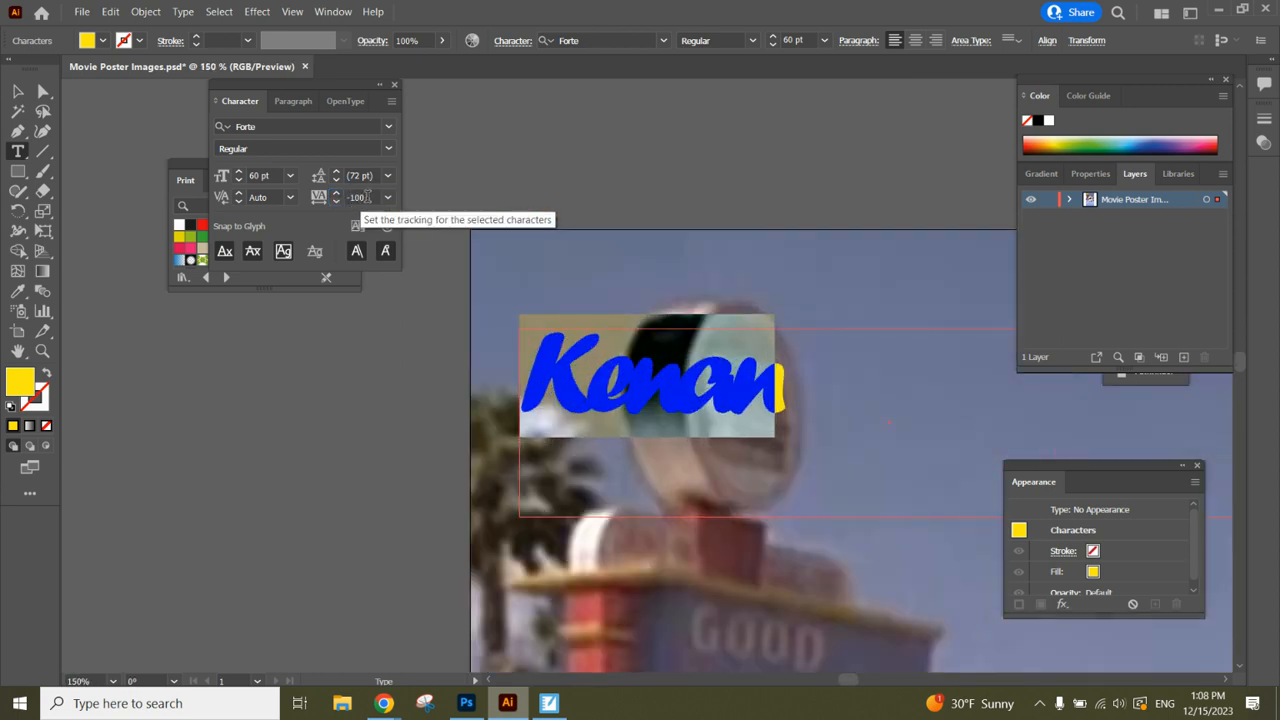
Set the tracking of the "Kenan" text to 100
{"action": "left_click", "coordinate": [357, 197]}
{"action": "type", "text": "100"}
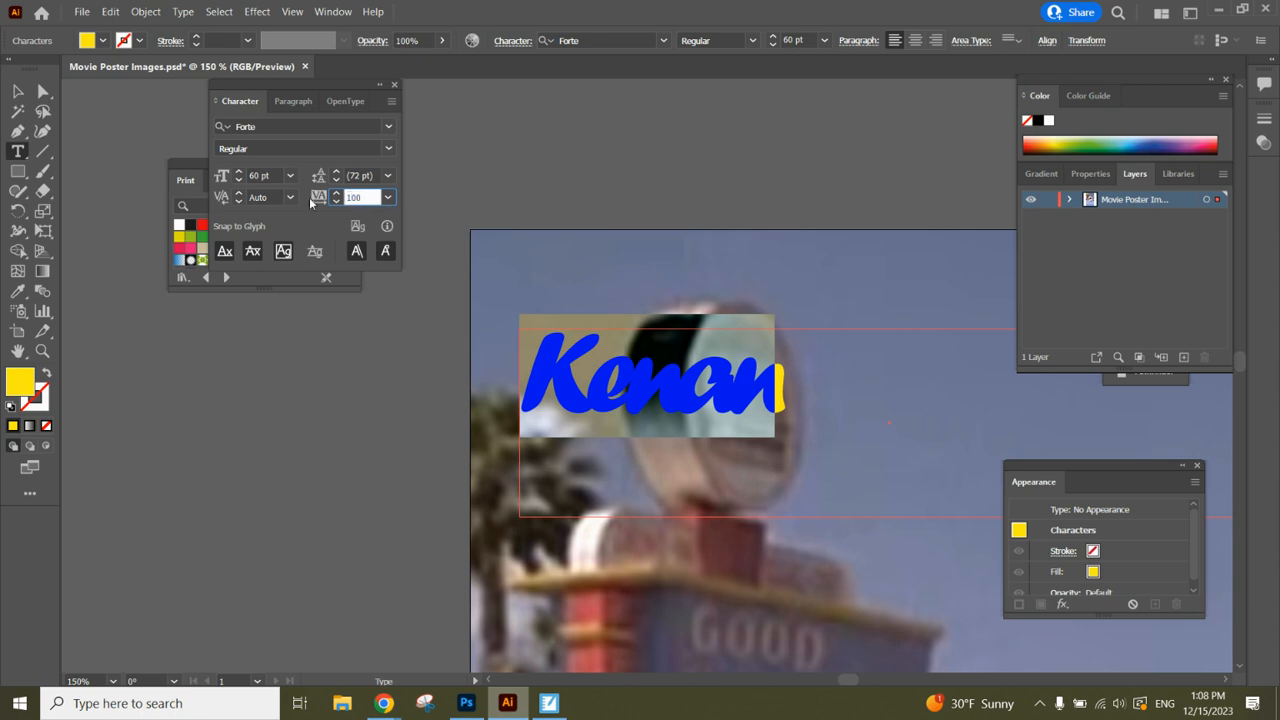
{"action": "key", "text": "Return"}
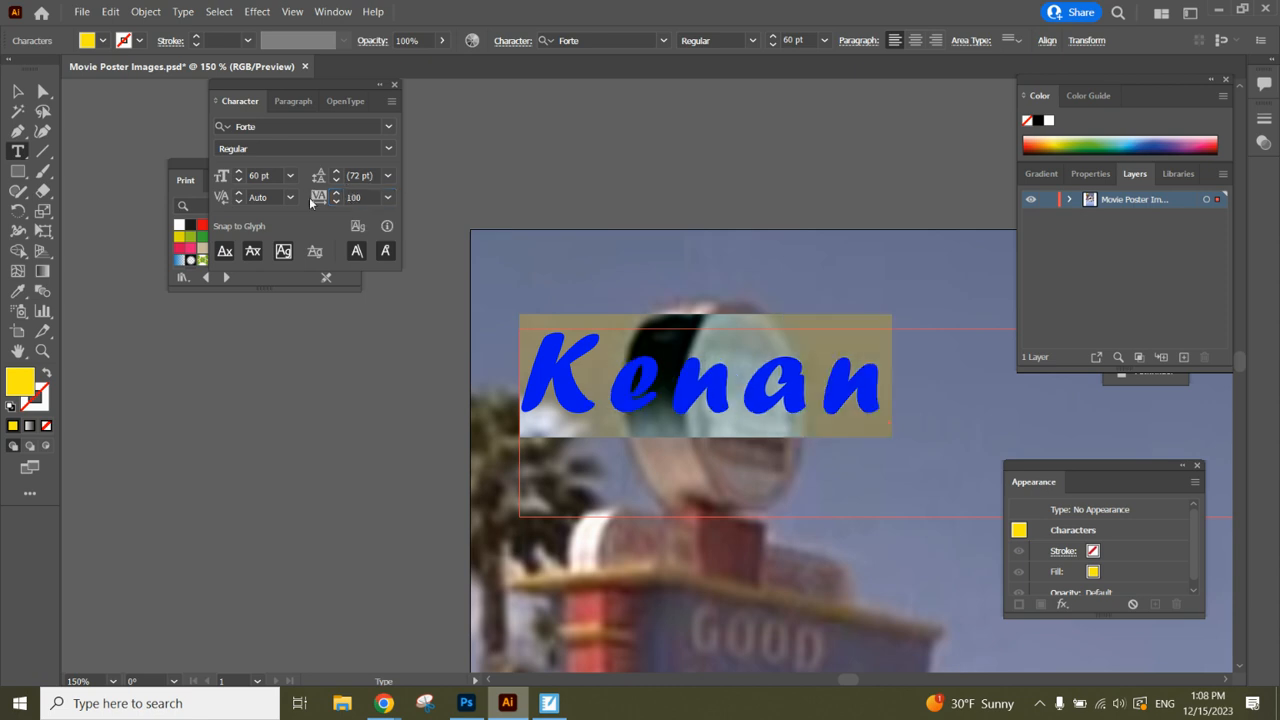
{"action": "left_click", "coordinate": [880, 387]}
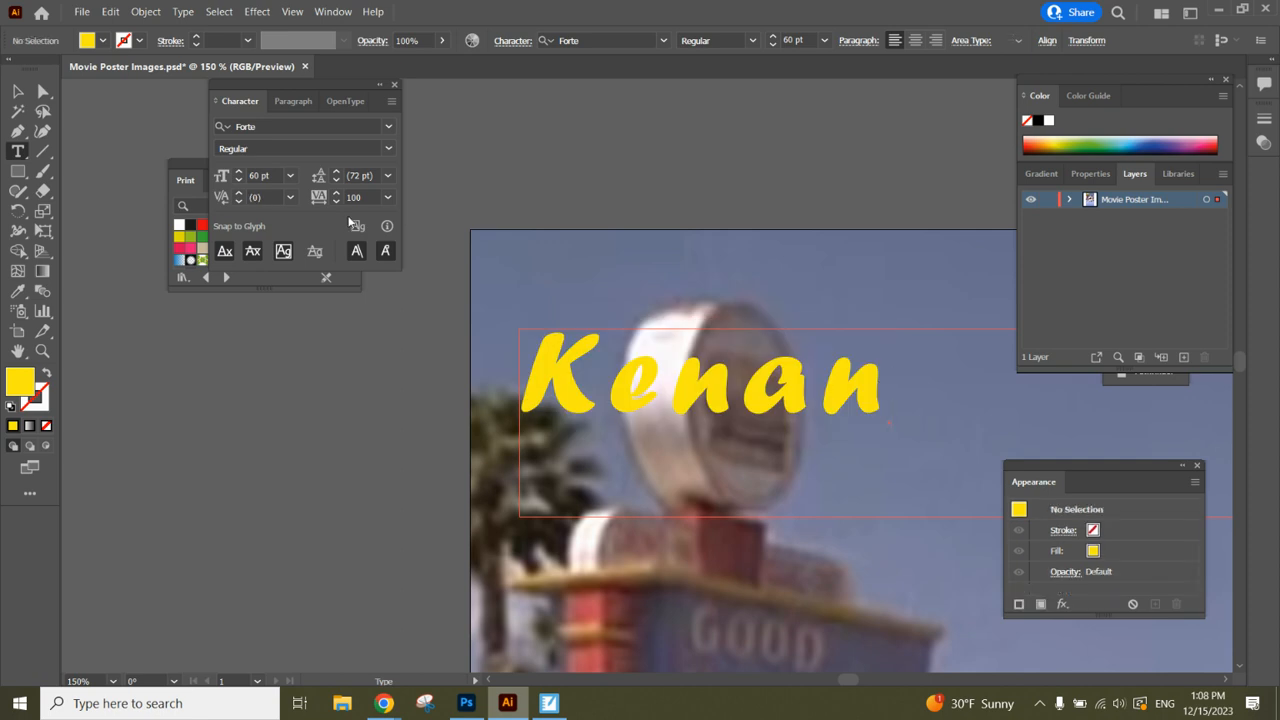
Extend the text frame downward and add "Thompson" on a second line below "Kenan"
{"action": "left_click", "coordinate": [18, 91]}
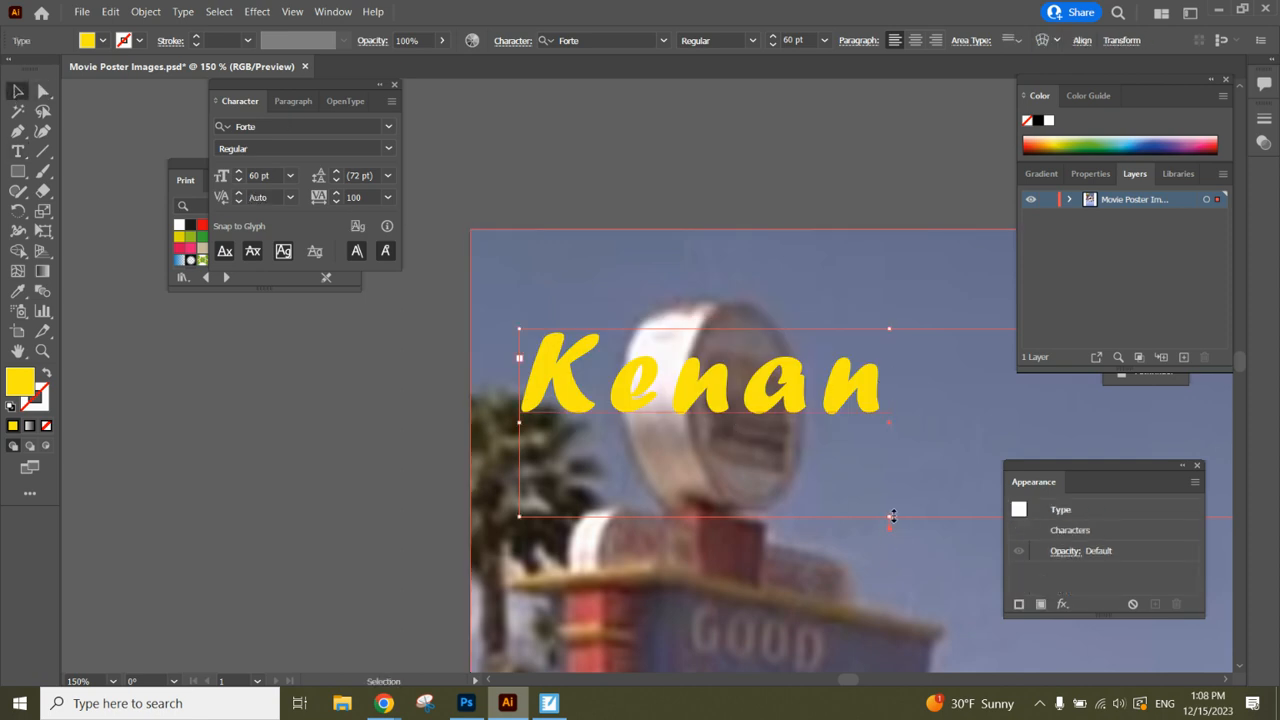
{"action": "left_click_drag", "start_coordinate": [889, 517], "coordinate": [895, 603]}
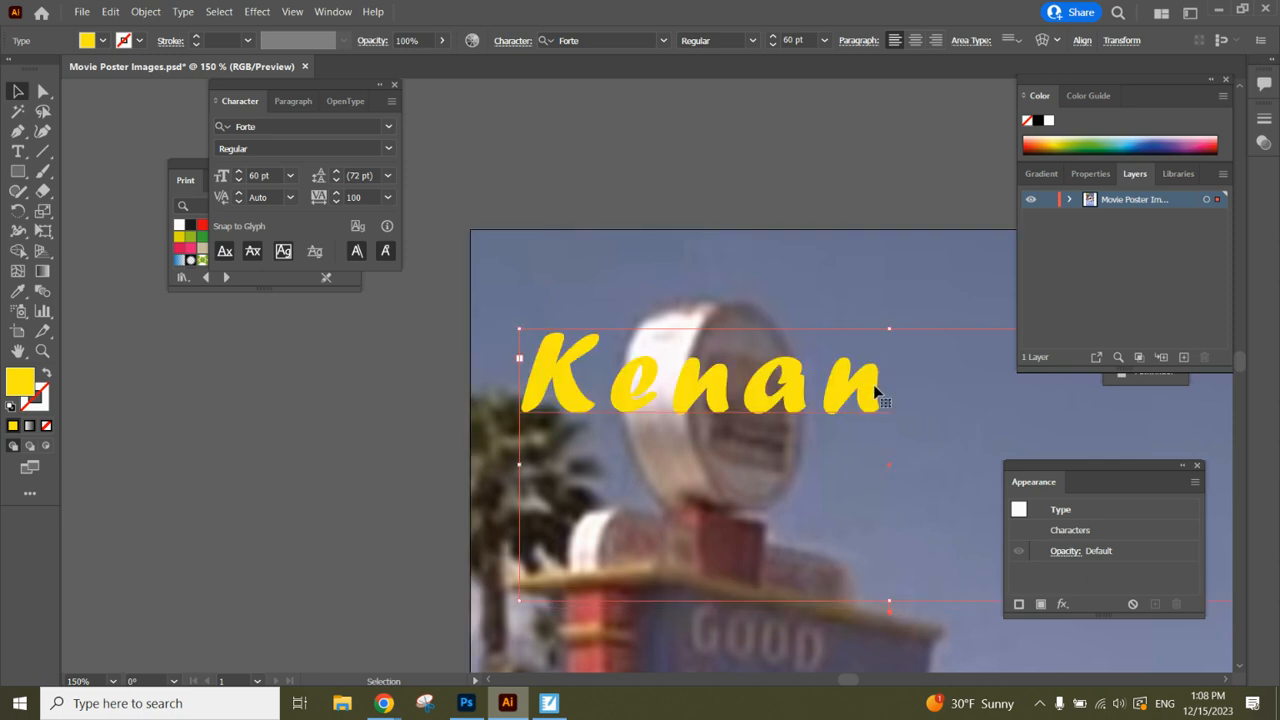
{"action": "left_click", "coordinate": [18, 151]}
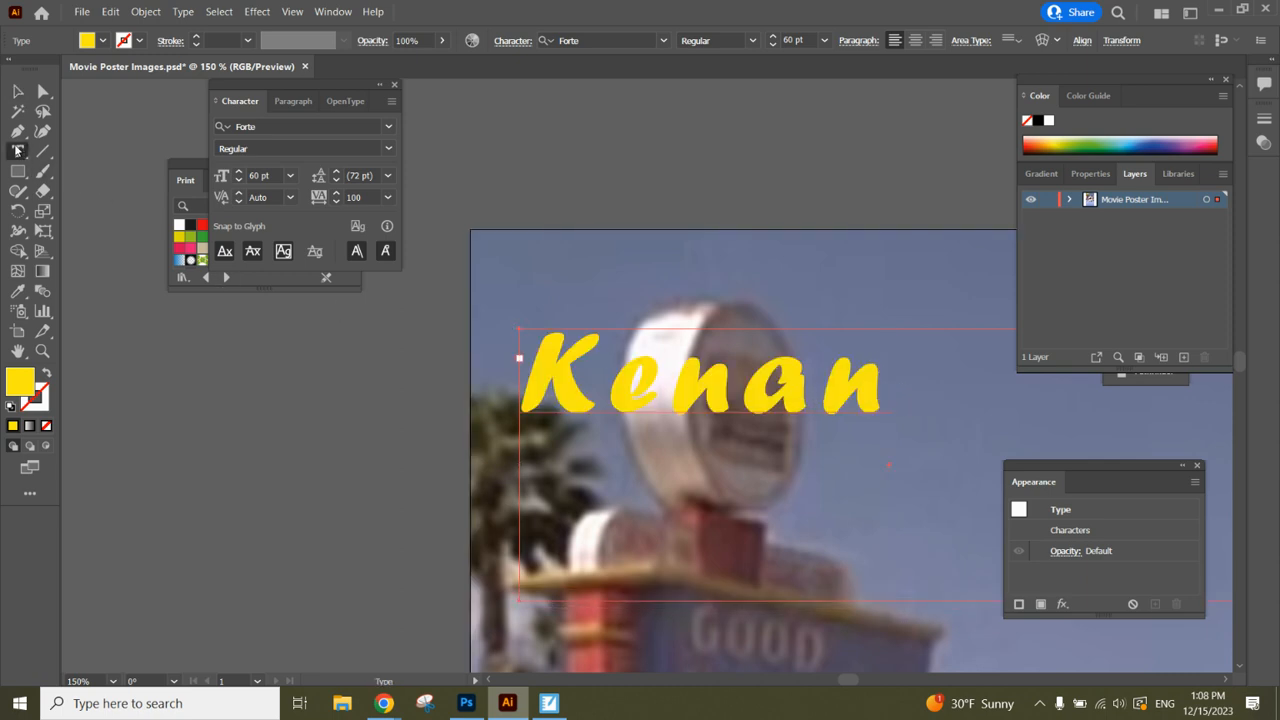
{"action": "left_click", "coordinate": [878, 395]}
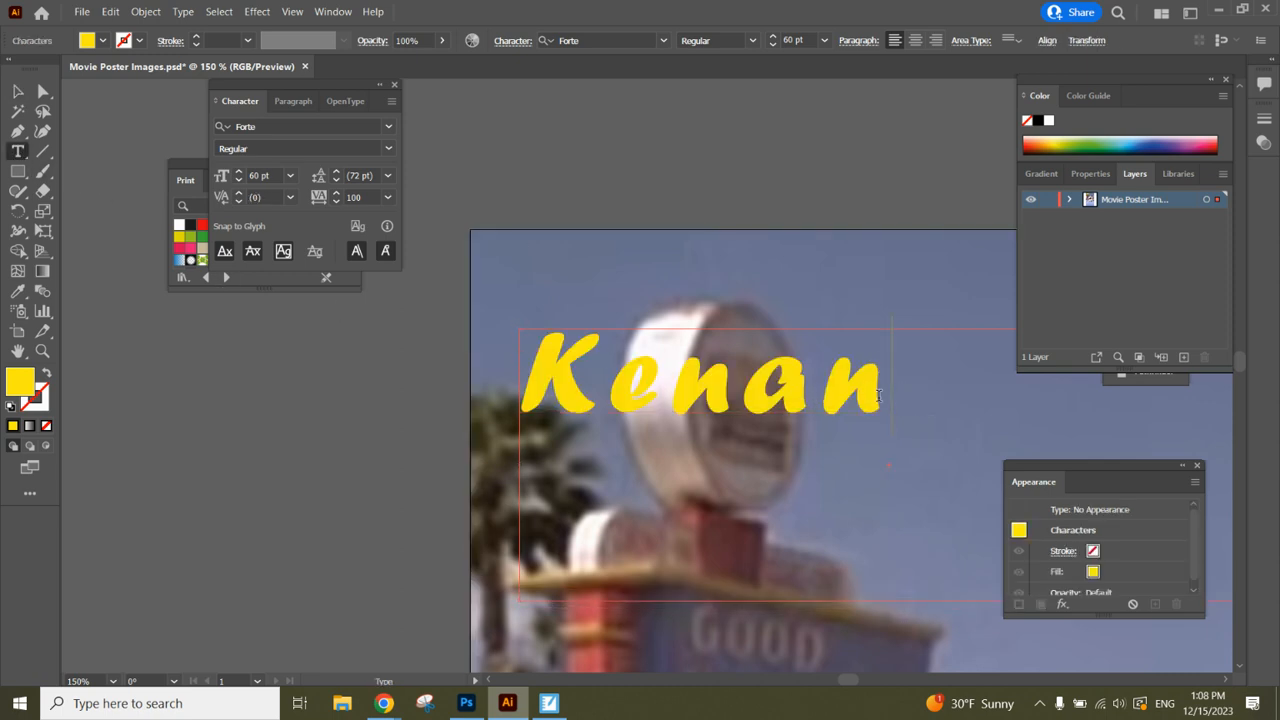
{"action": "key", "text": "Return"}
{"action": "type", "text": "Thompos"}
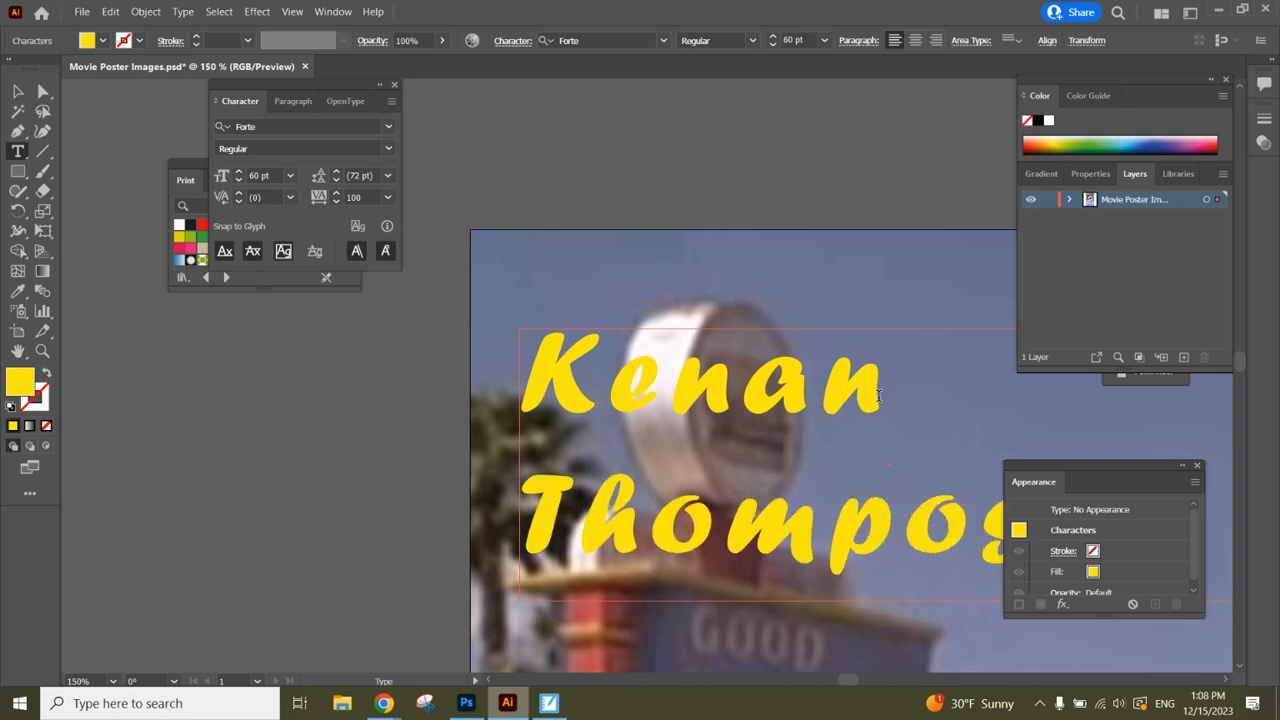
{"action": "key", "text": "BackSpace"}
{"action": "key", "text": "BackSpace"}
{"action": "type", "text": "so"}
Reduce the leading of both lines of the "Kenan Thompson" text to 54 pt
{"action": "key", "text": "ctrl+a"}
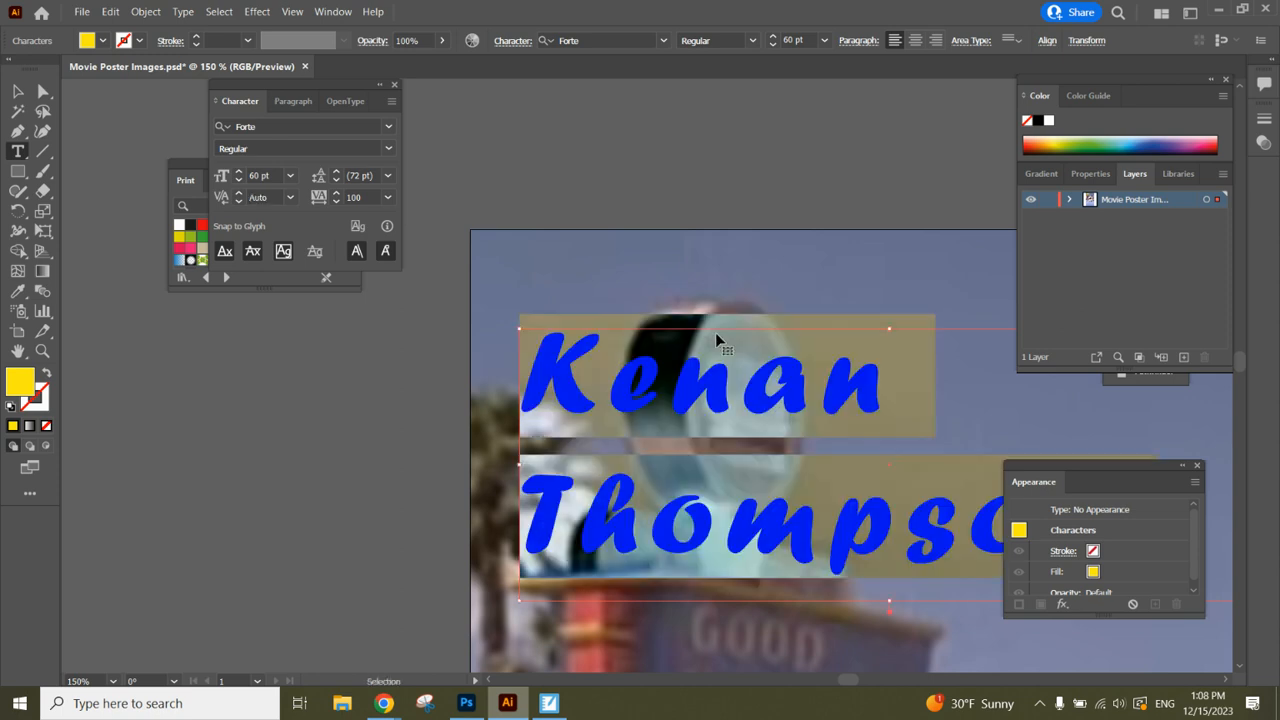
{"action": "left_click", "coordinate": [337, 181]}
{"action": "left_click", "coordinate": [337, 181]}
{"action": "left_click", "coordinate": [337, 181]}
{"action": "left_click", "coordinate": [337, 181]}
{"action": "left_click", "coordinate": [337, 181]}
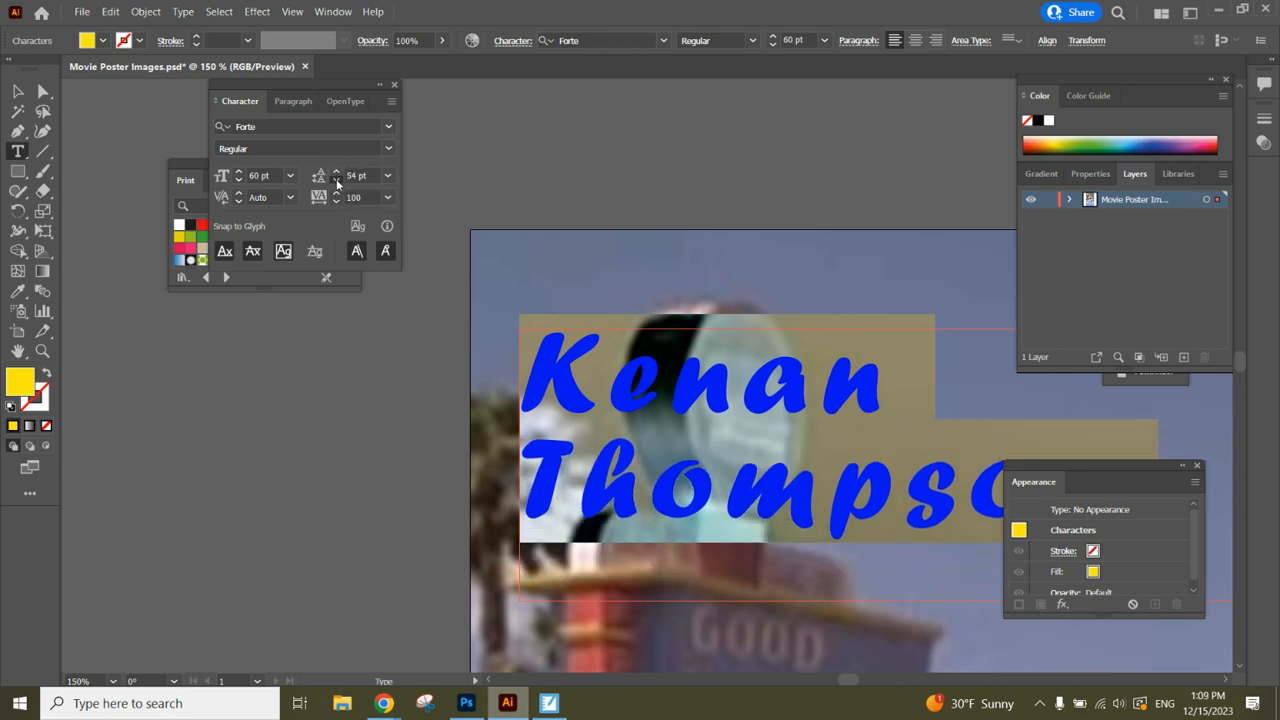
Tighten the leading between "Kenan" and "Thompson" to 41 pt
{"action": "left_click", "coordinate": [337, 181]}
{"action": "left_click", "coordinate": [337, 181]}
{"action": "left_click", "coordinate": [337, 181]}
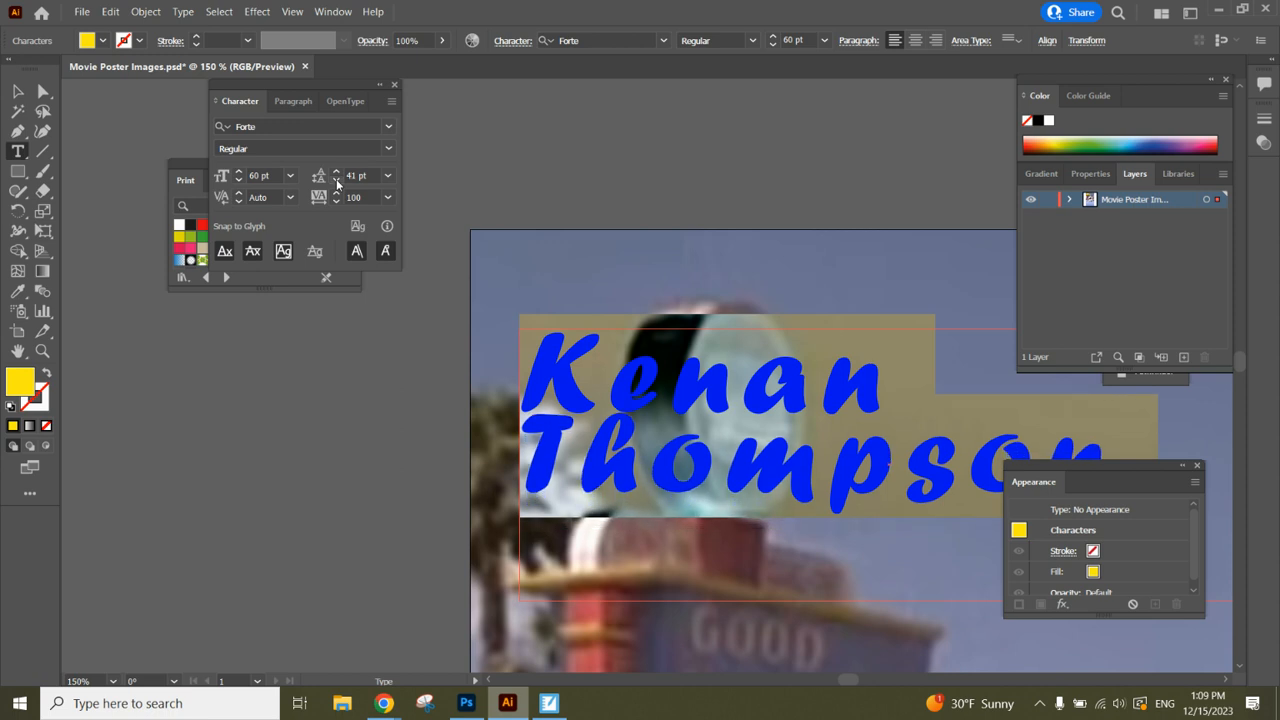
Widen the leading of the "Kenan Thompson" text to 58 pt
{"action": "left_click", "coordinate": [337, 173]}
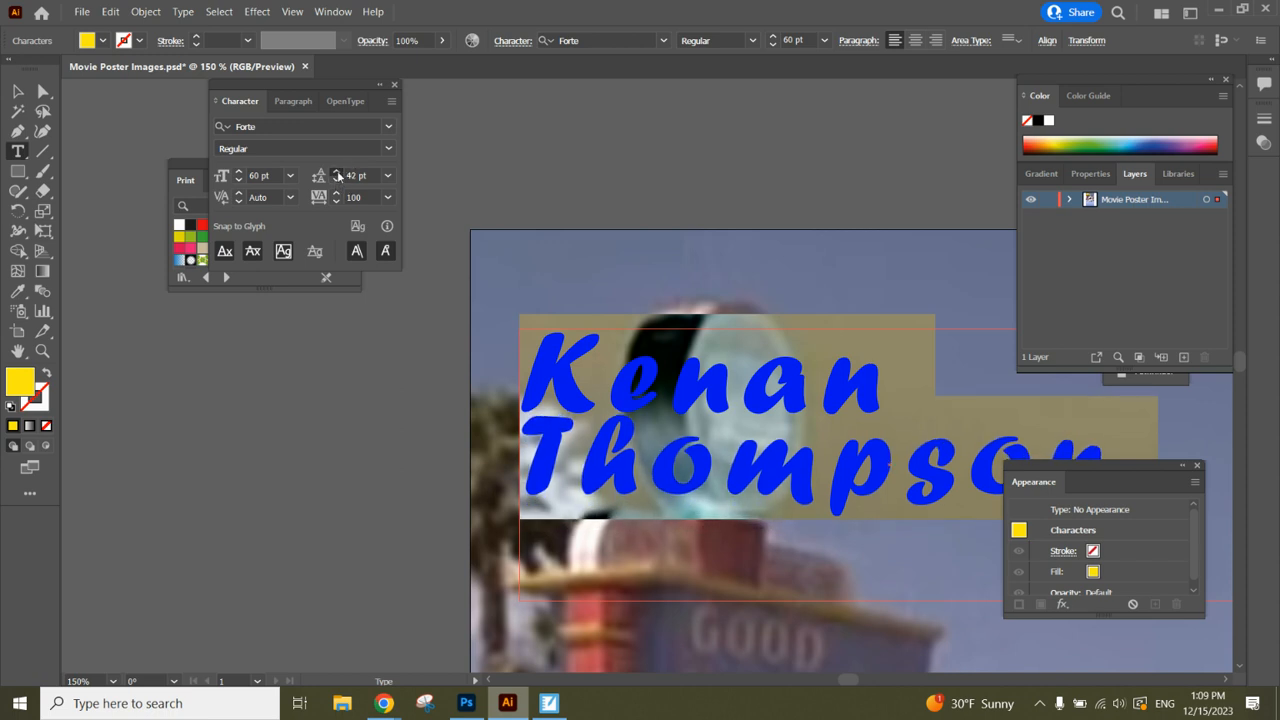
{"action": "left_click", "coordinate": [337, 173]}
{"action": "left_click", "coordinate": [337, 173]}
{"action": "left_click", "coordinate": [337, 173]}
{"action": "left_click", "coordinate": [337, 173]}
{"action": "left_click", "coordinate": [337, 173]}
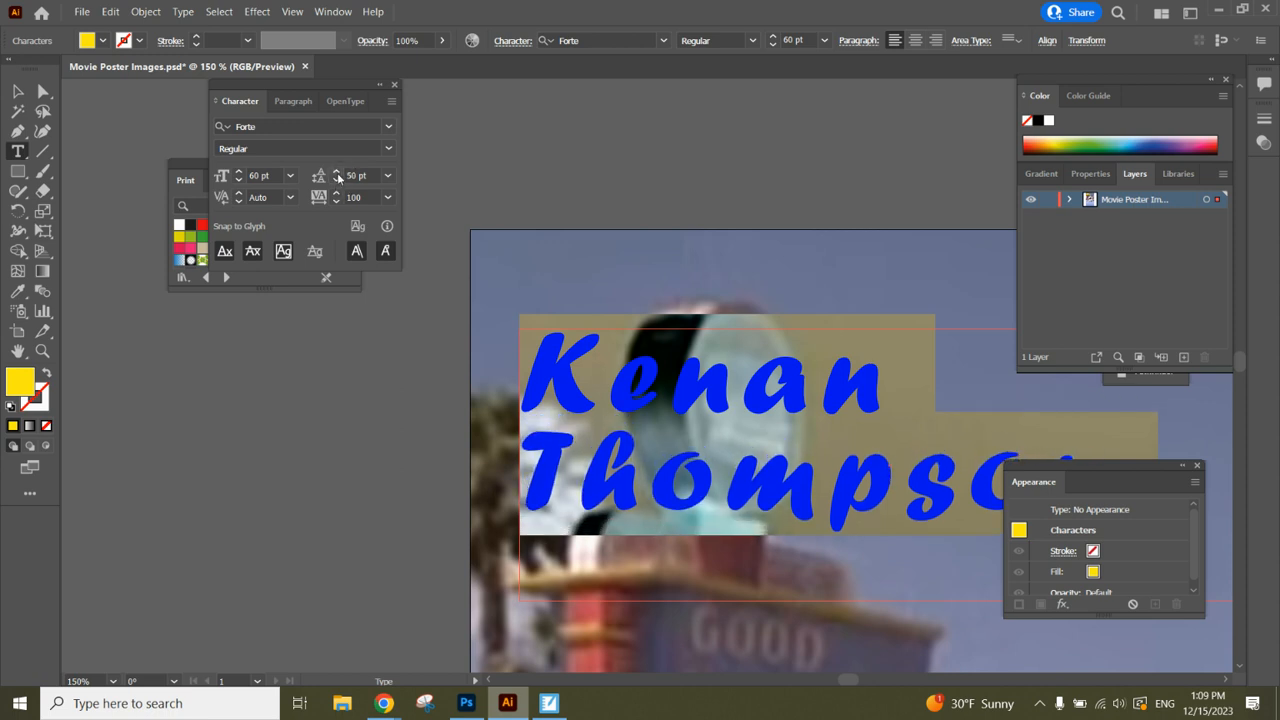
{"action": "left_click", "coordinate": [337, 173]}
{"action": "left_click", "coordinate": [337, 173]}
{"action": "left_click", "coordinate": [337, 173]}
{"action": "left_click", "coordinate": [337, 173]}
{"action": "left_click", "coordinate": [337, 173]}
{"action": "left_click", "coordinate": [337, 173]}
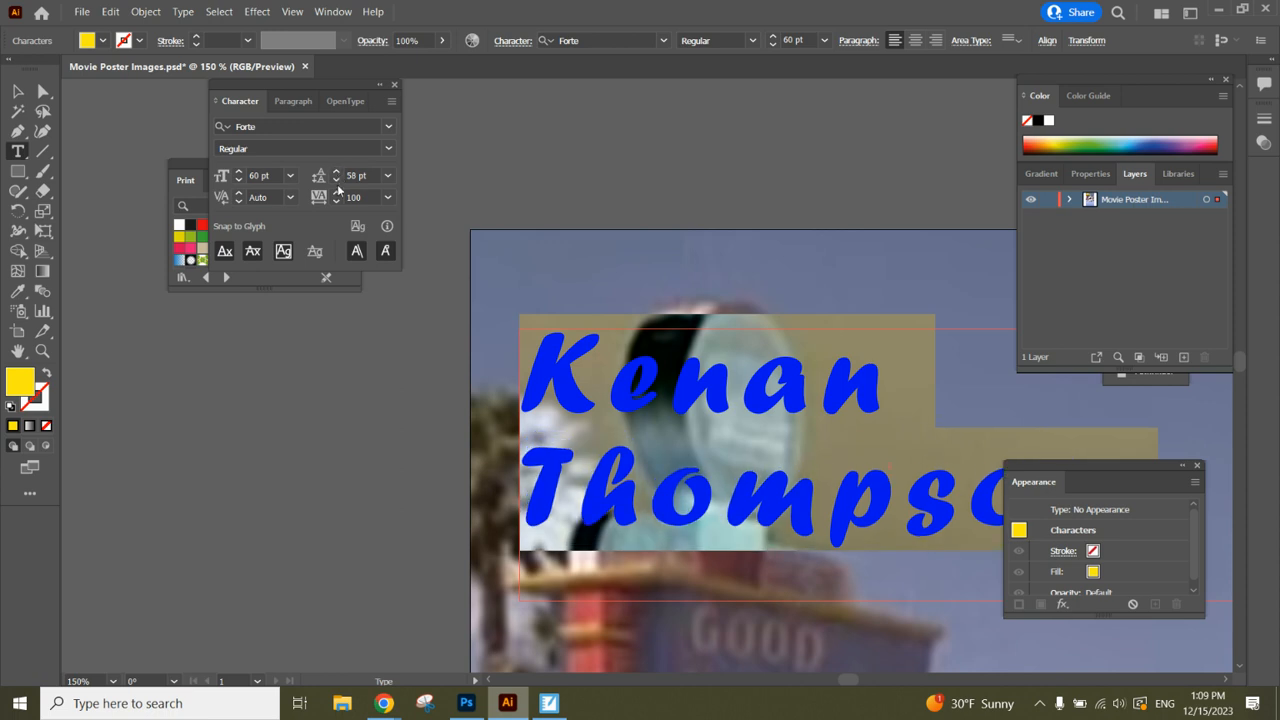
Set the leading of the "Kenan Thompson" text to 50 pt and deselect the text frame
{"action": "left_click", "coordinate": [337, 180]}
{"action": "left_click", "coordinate": [337, 180]}
{"action": "left_click", "coordinate": [337, 180]}
{"action": "left_click", "coordinate": [337, 180]}
{"action": "left_click", "coordinate": [337, 180]}
{"action": "left_click", "coordinate": [337, 180]}
{"action": "left_click", "coordinate": [337, 180]}
{"action": "left_click", "coordinate": [337, 180]}
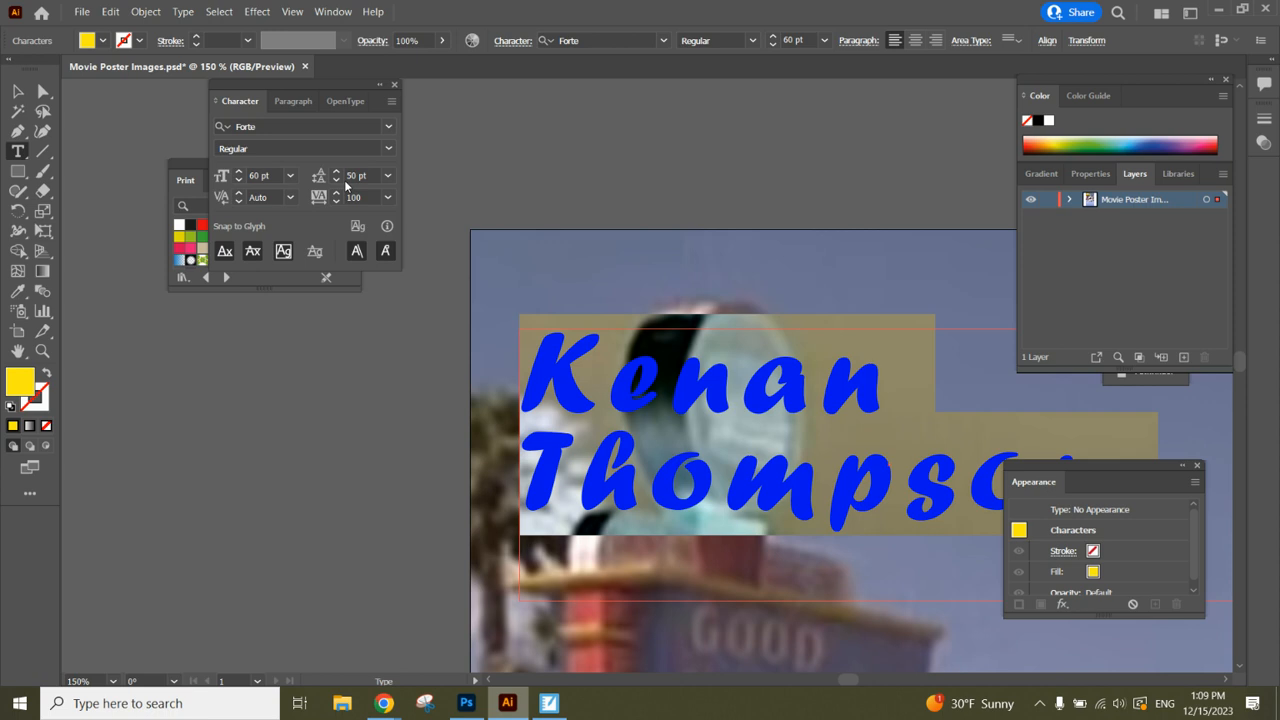
{"action": "left_click", "coordinate": [17, 91]}
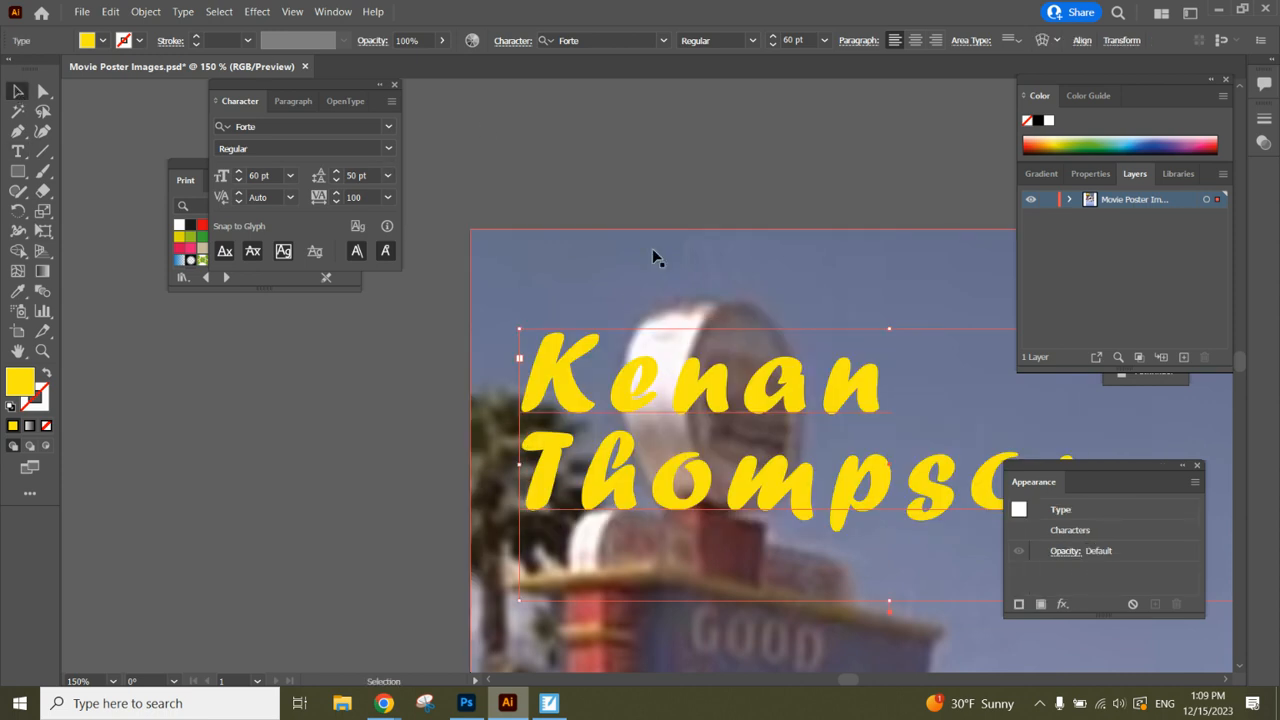
{"action": "left_click", "coordinate": [677, 204]}
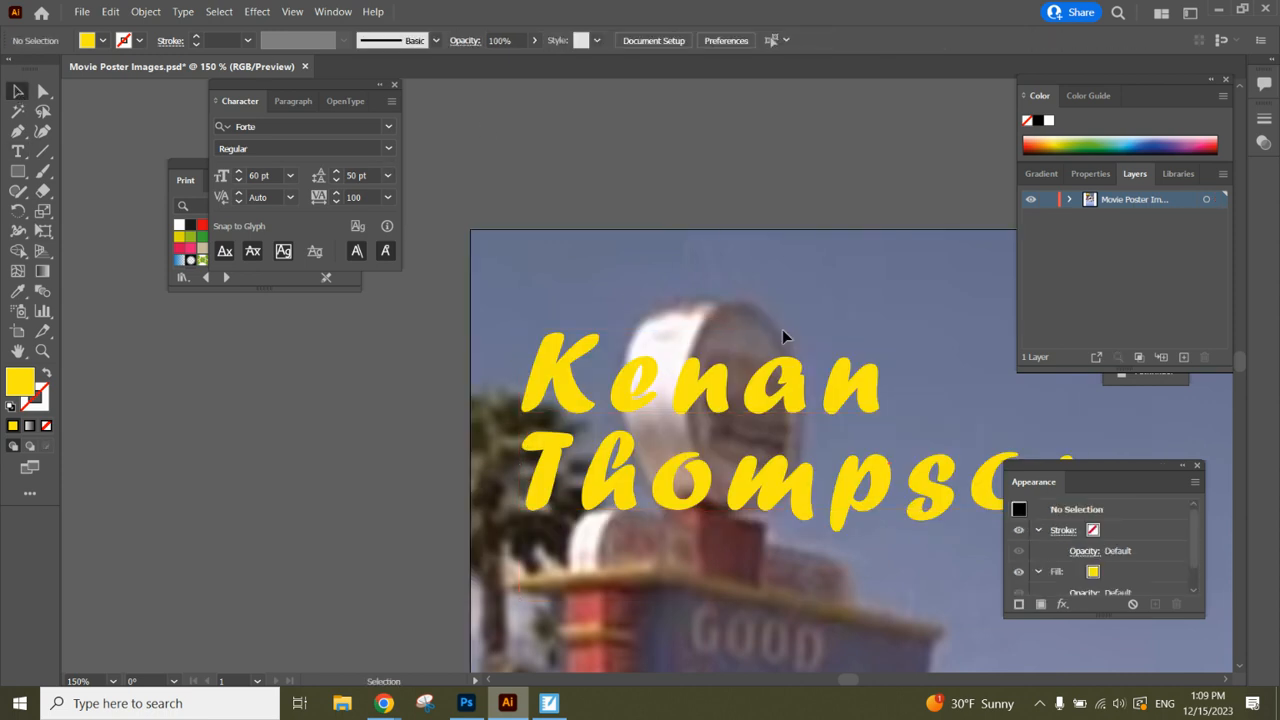
Apply a black Multiply drop shadow to the "Kenan Thompson" text with 75% opacity, 0.0972 in X and Y offsets and 0.0694 in blur
{"action": "left_click", "coordinate": [786, 390]}
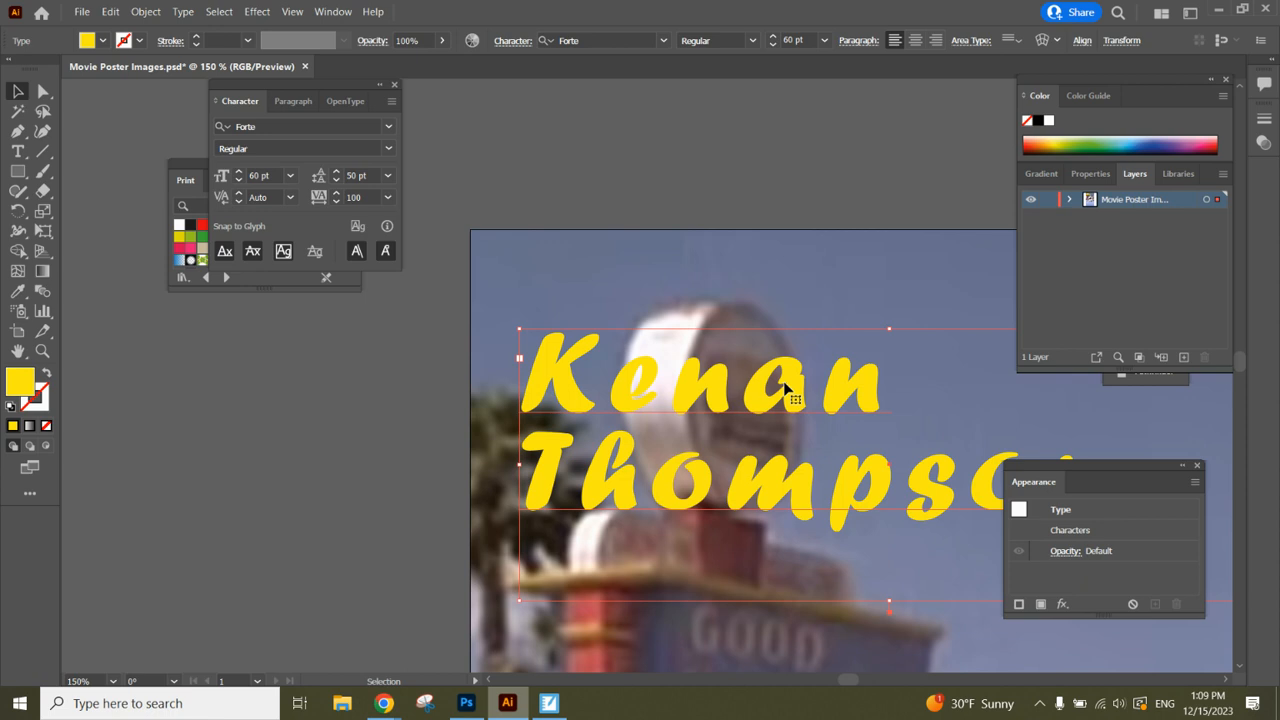
{"action": "left_click", "coordinate": [696, 152]}
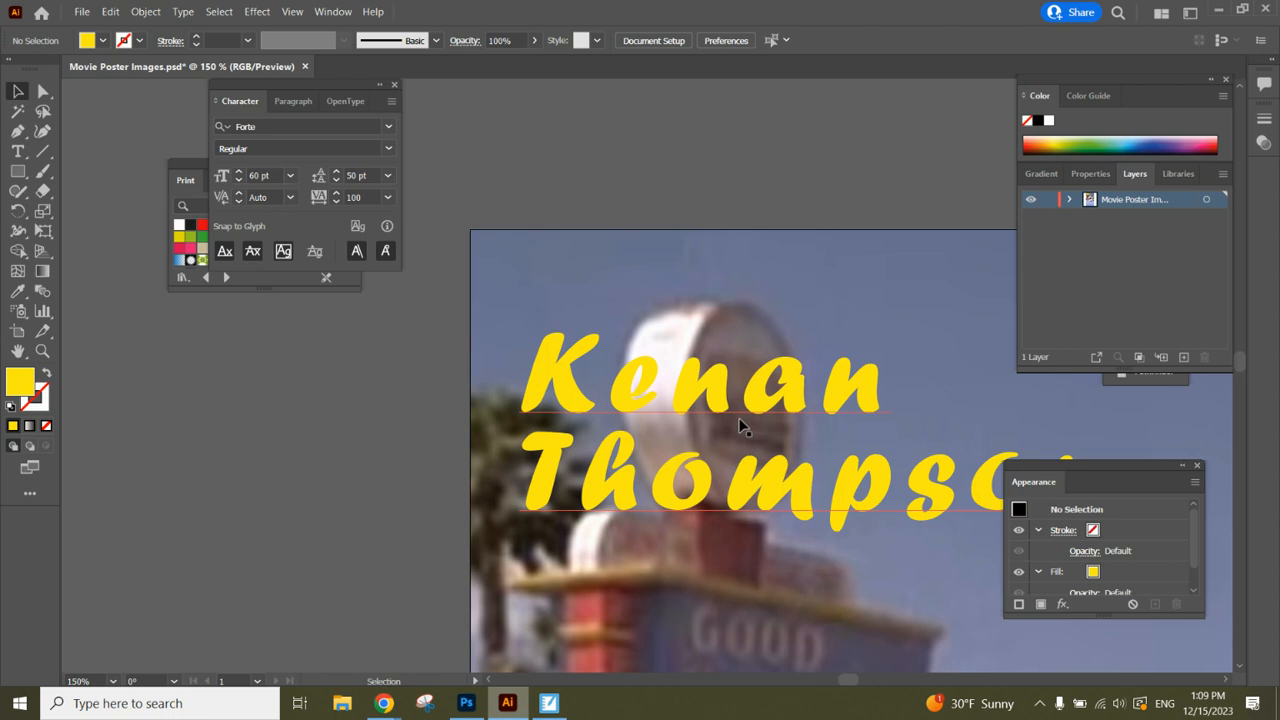
{"action": "left_click", "coordinate": [729, 400]}
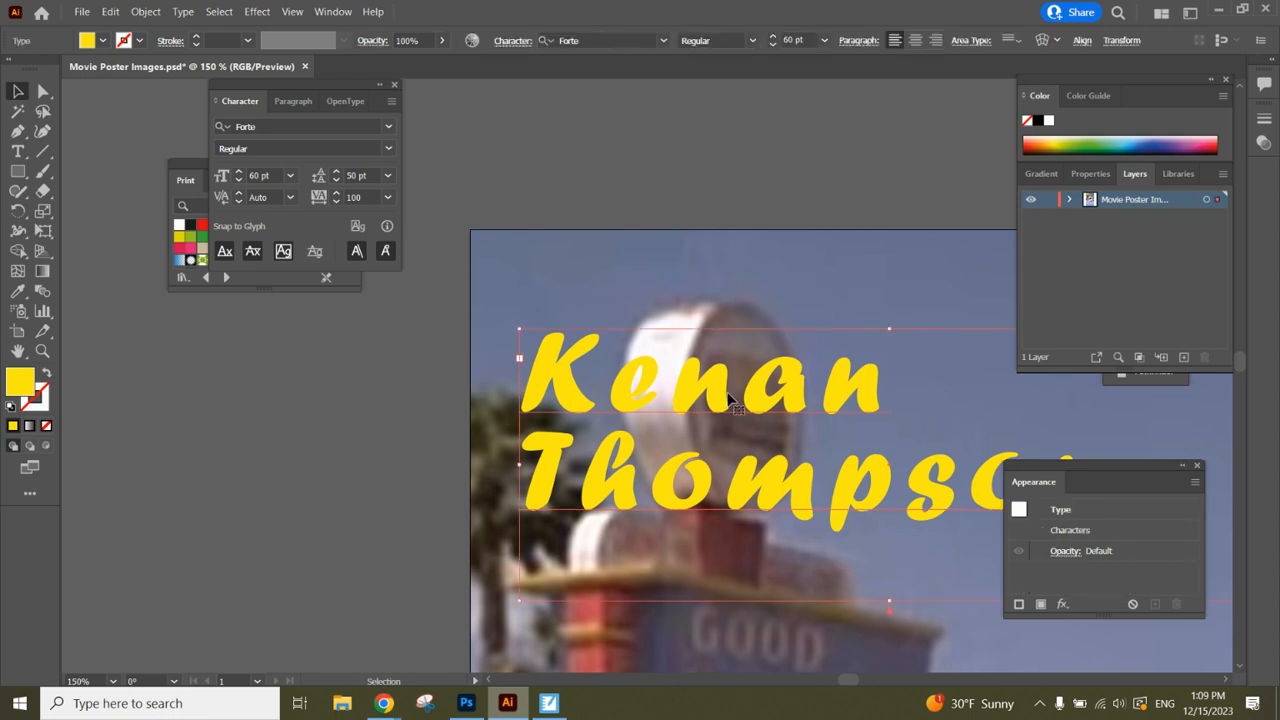
{"action": "left_click", "coordinate": [257, 11]}
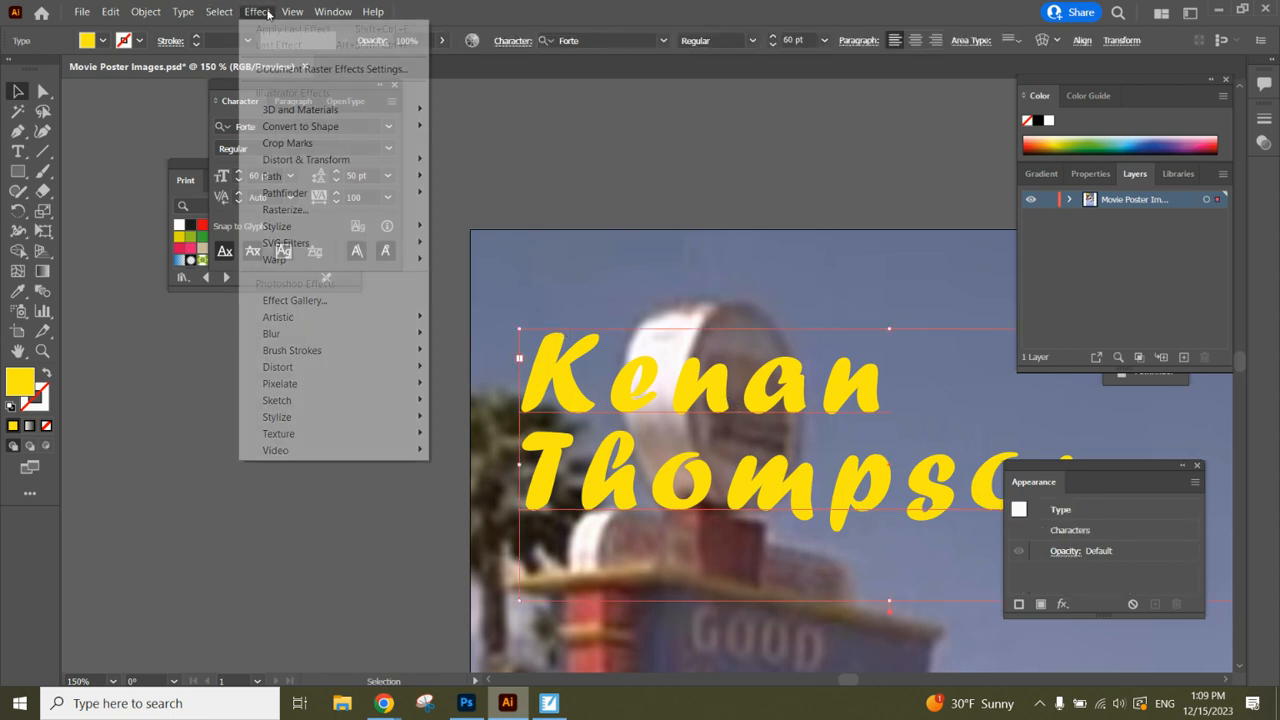
{"action": "mouse_move", "coordinate": [275, 226]}
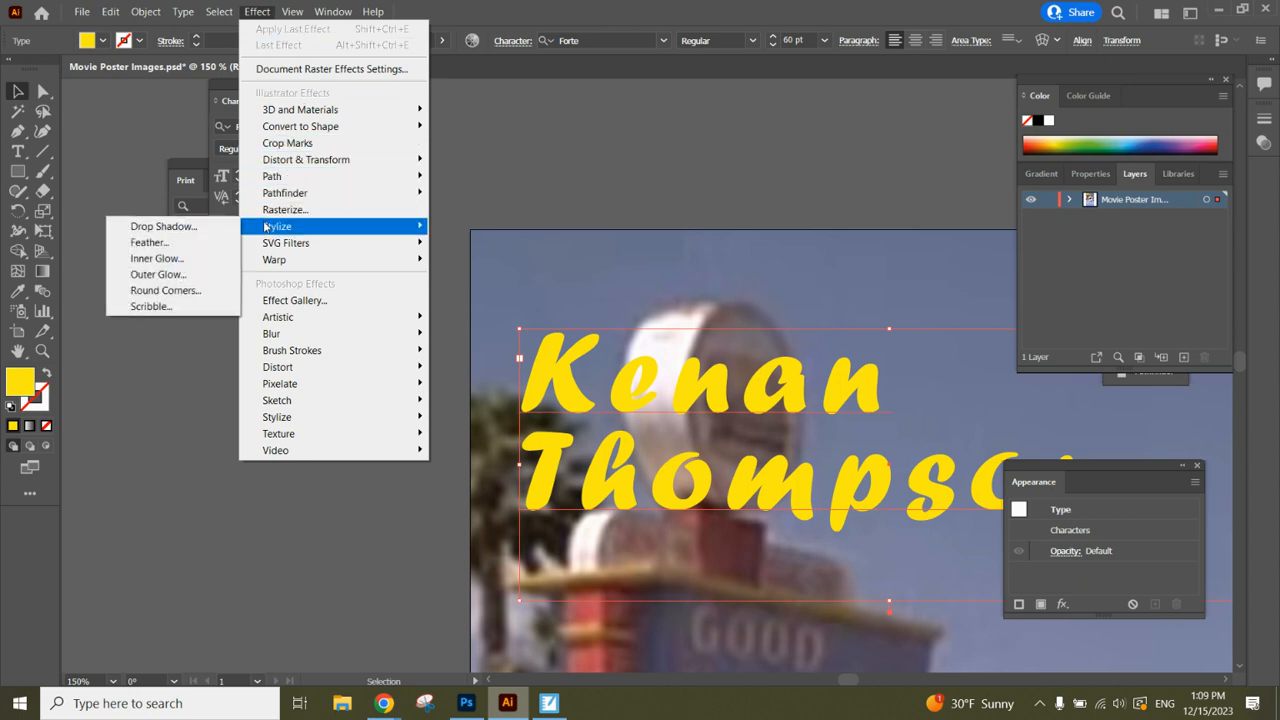
{"action": "left_click", "coordinate": [197, 232]}
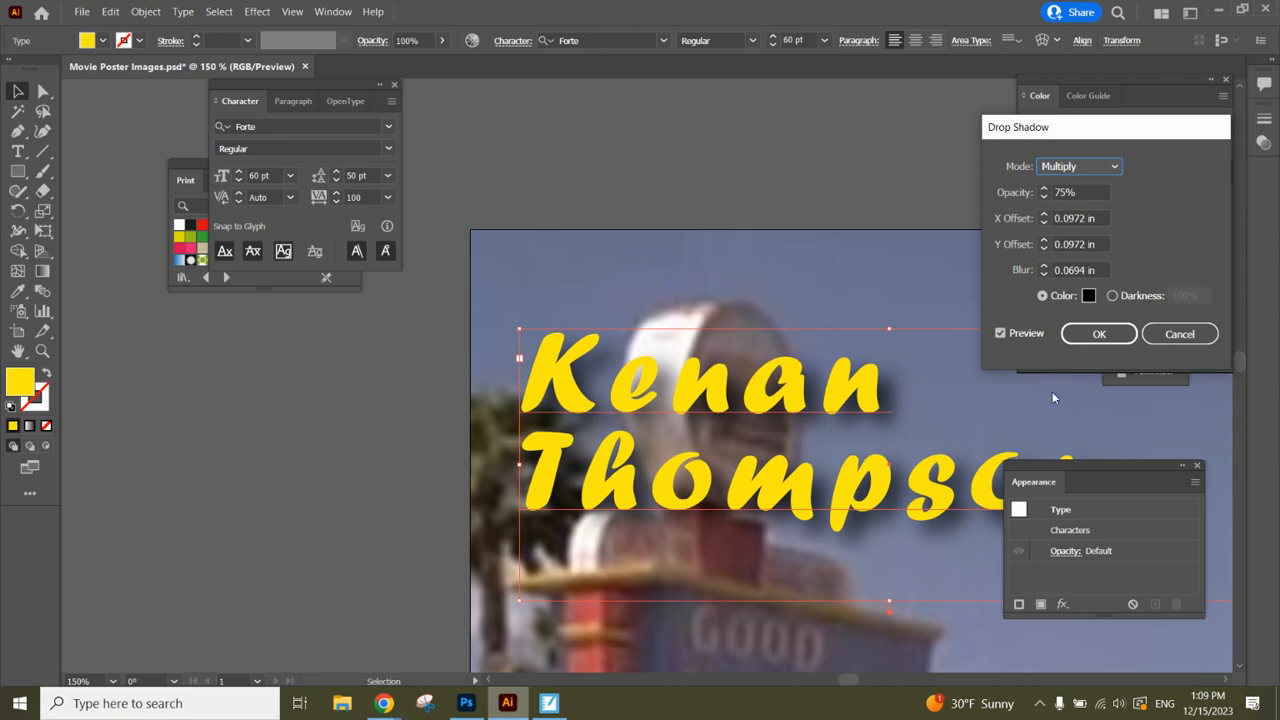
{"action": "left_click", "coordinate": [1010, 335]}
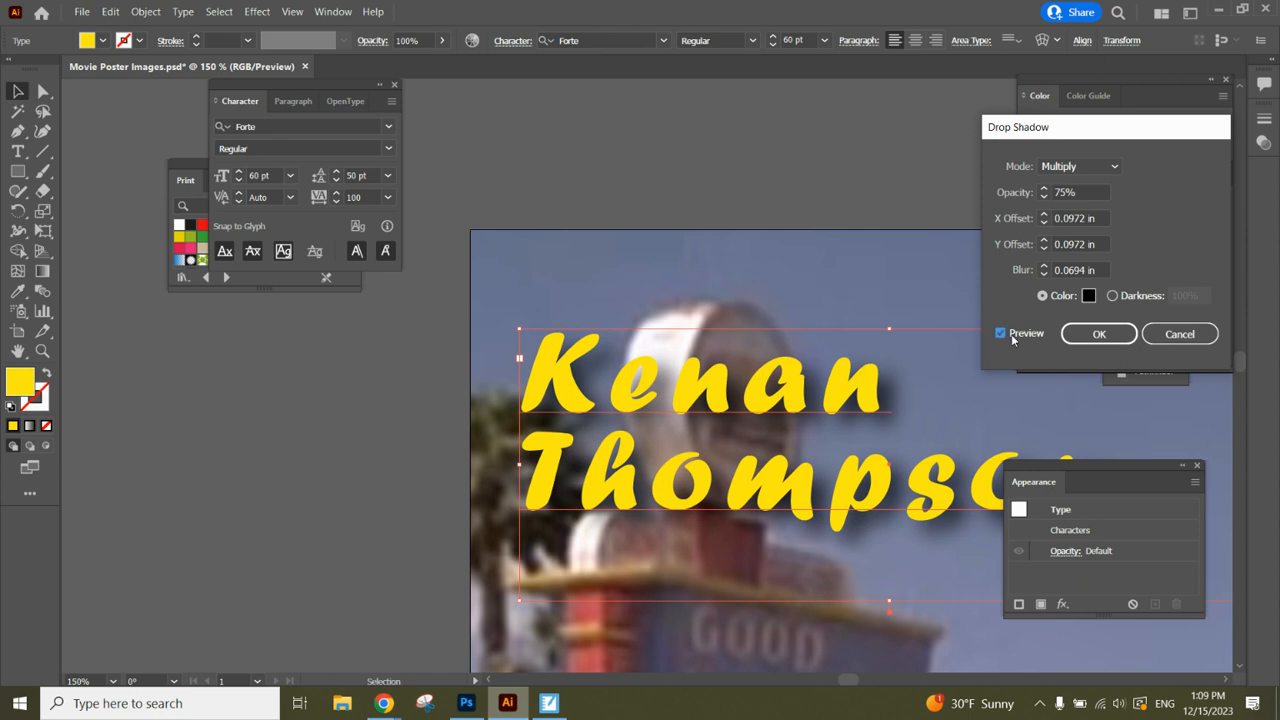
{"action": "left_click", "coordinate": [1118, 345]}
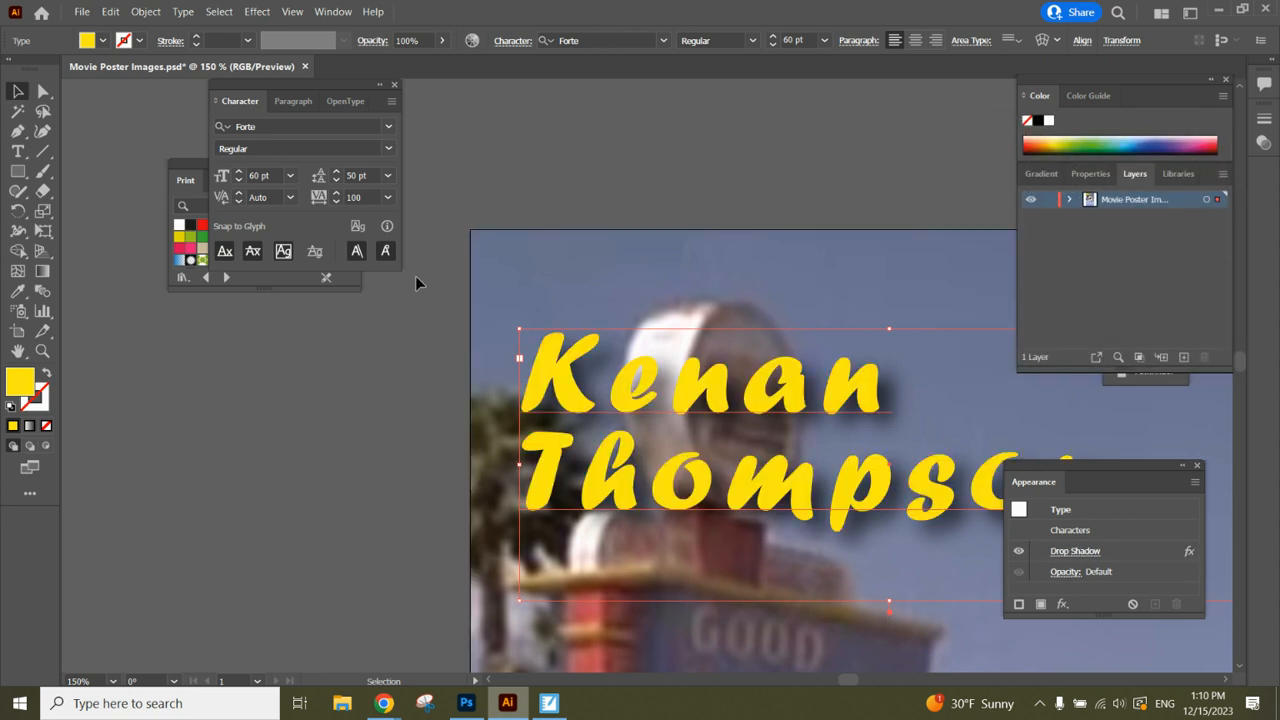
{"action": "left_click", "coordinate": [255, 11]}
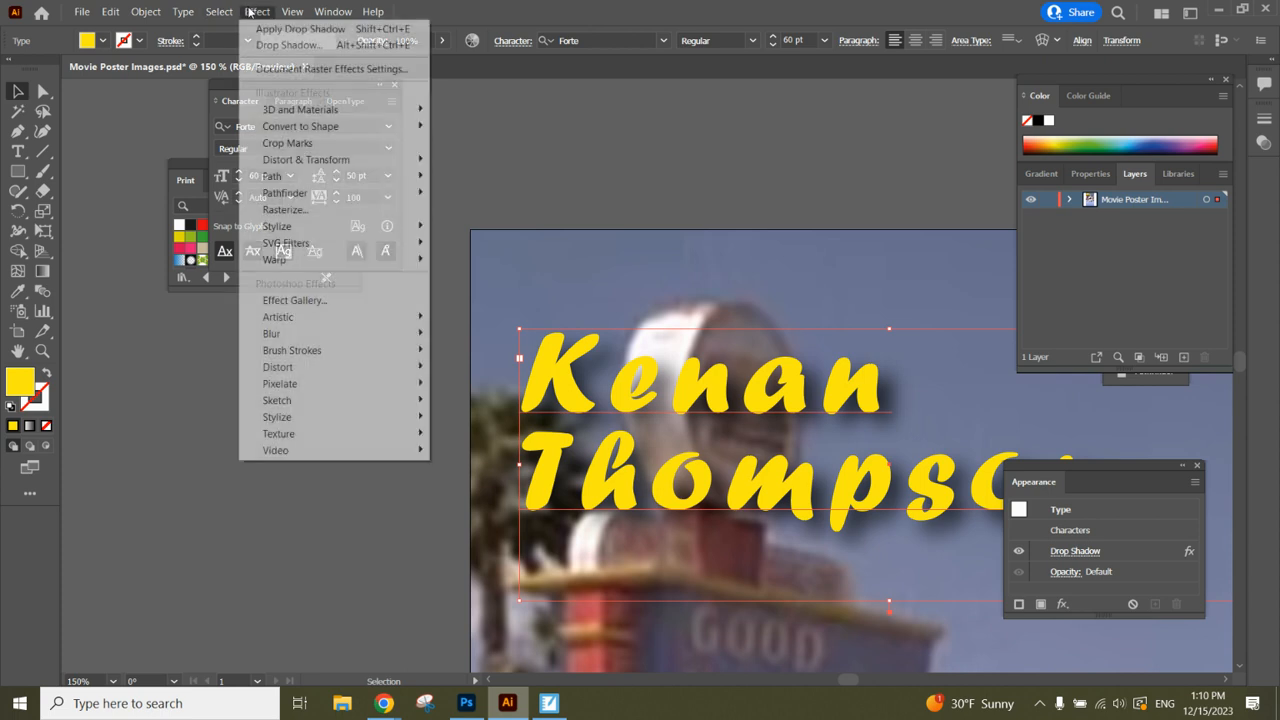
{"action": "mouse_move", "coordinate": [271, 227]}
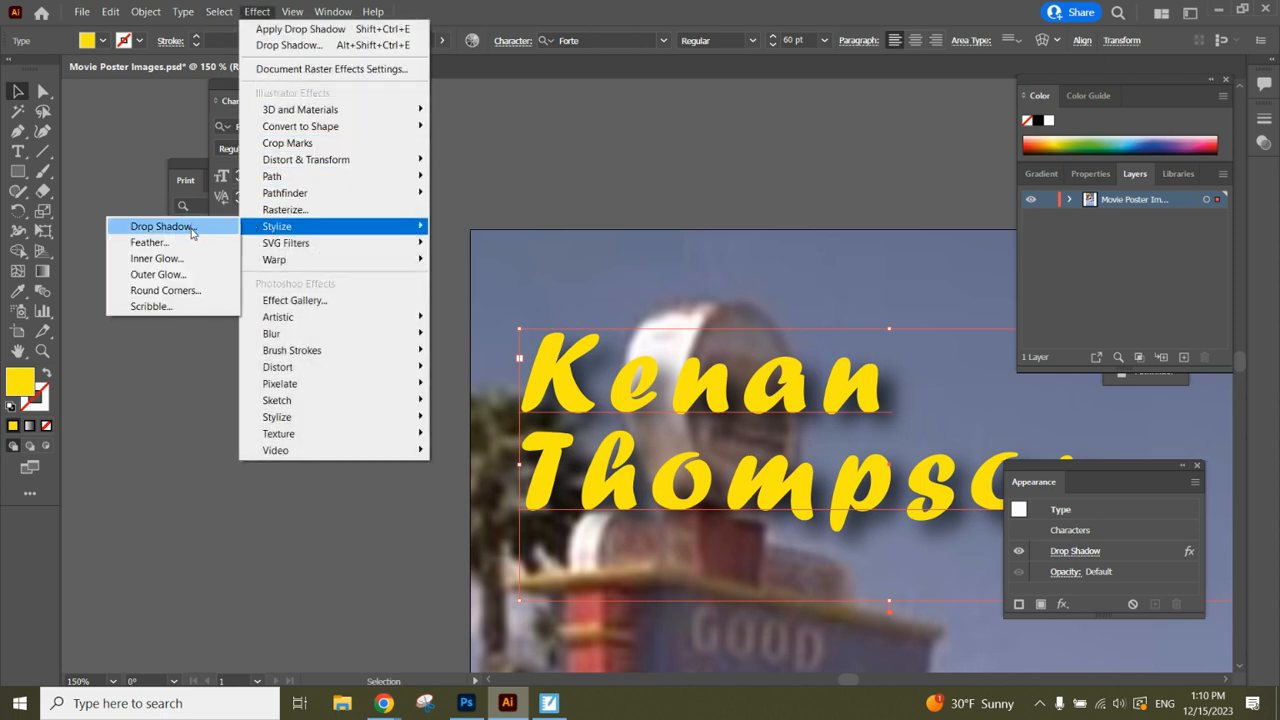
{"action": "left_click", "coordinate": [1200, 410]}
Add an area text frame lower on the poster, beside the actor in the white hat, containing "Good Burger"
{"action": "scroll", "coordinate": [1242, 674], "scroll_direction": "down", "scroll_amount": 10}
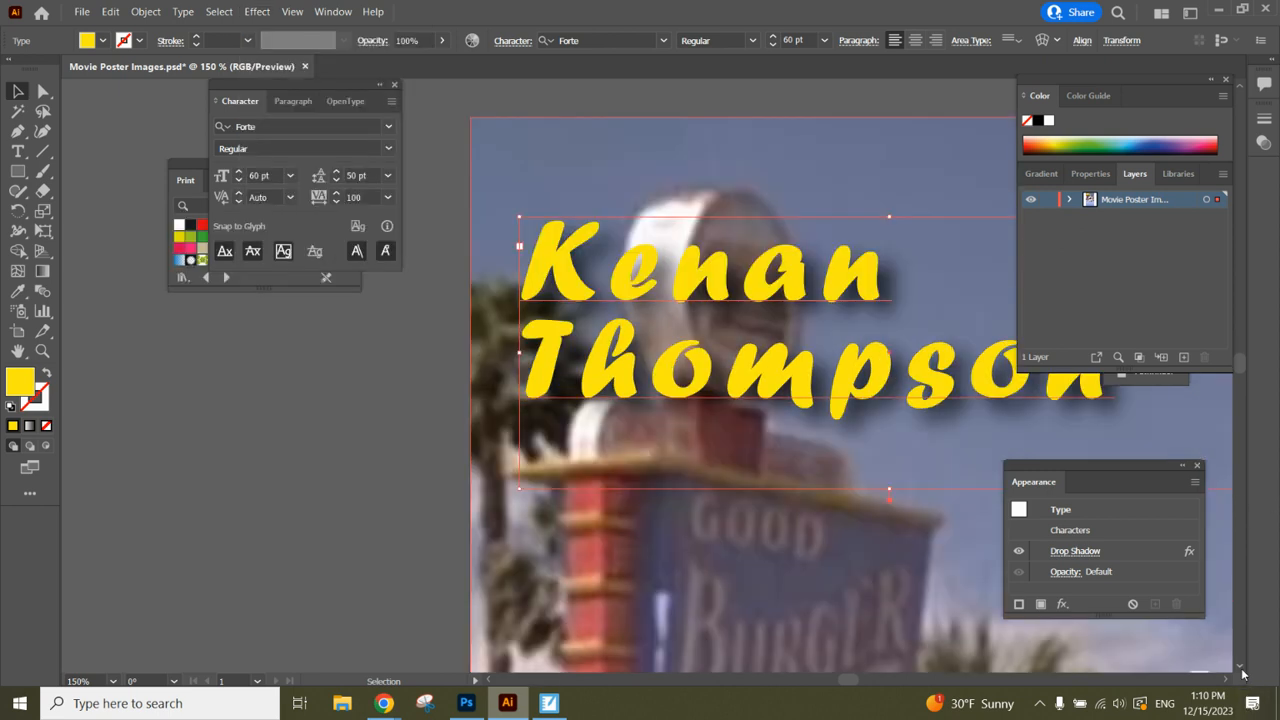
{"action": "scroll", "coordinate": [1243, 675], "scroll_direction": "down", "scroll_amount": 5}
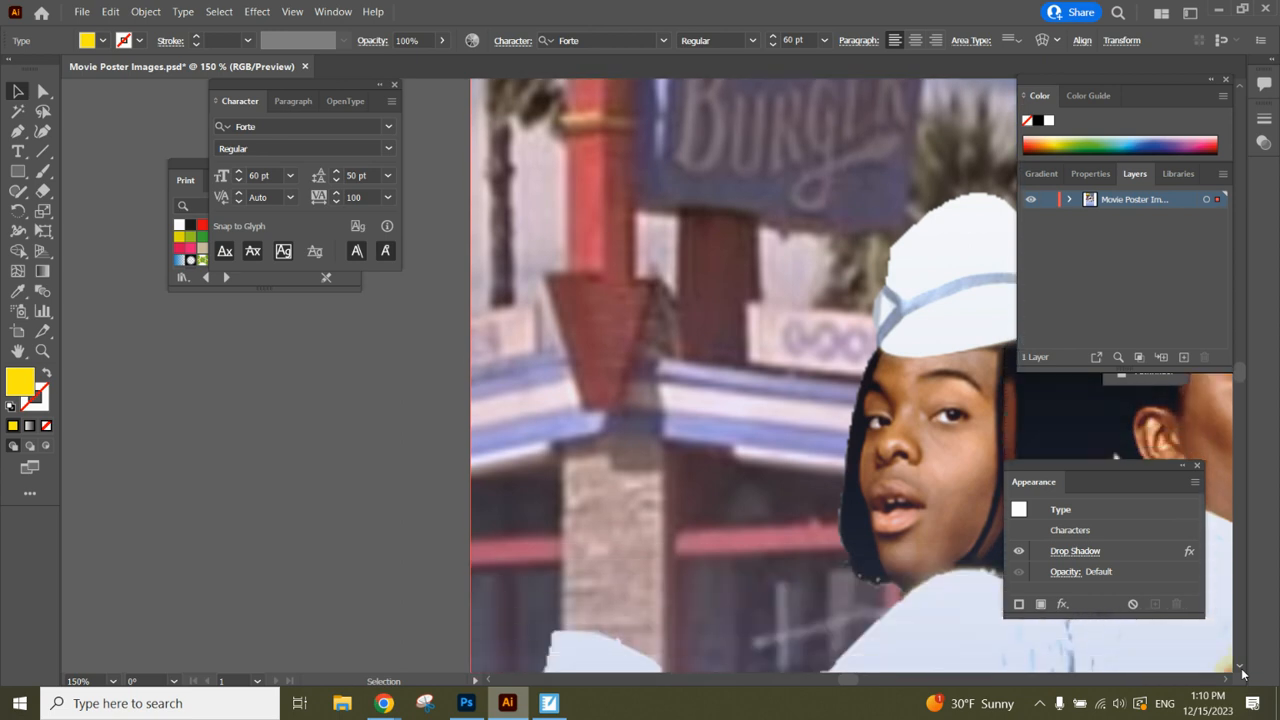
{"action": "left_click", "coordinate": [19, 152]}
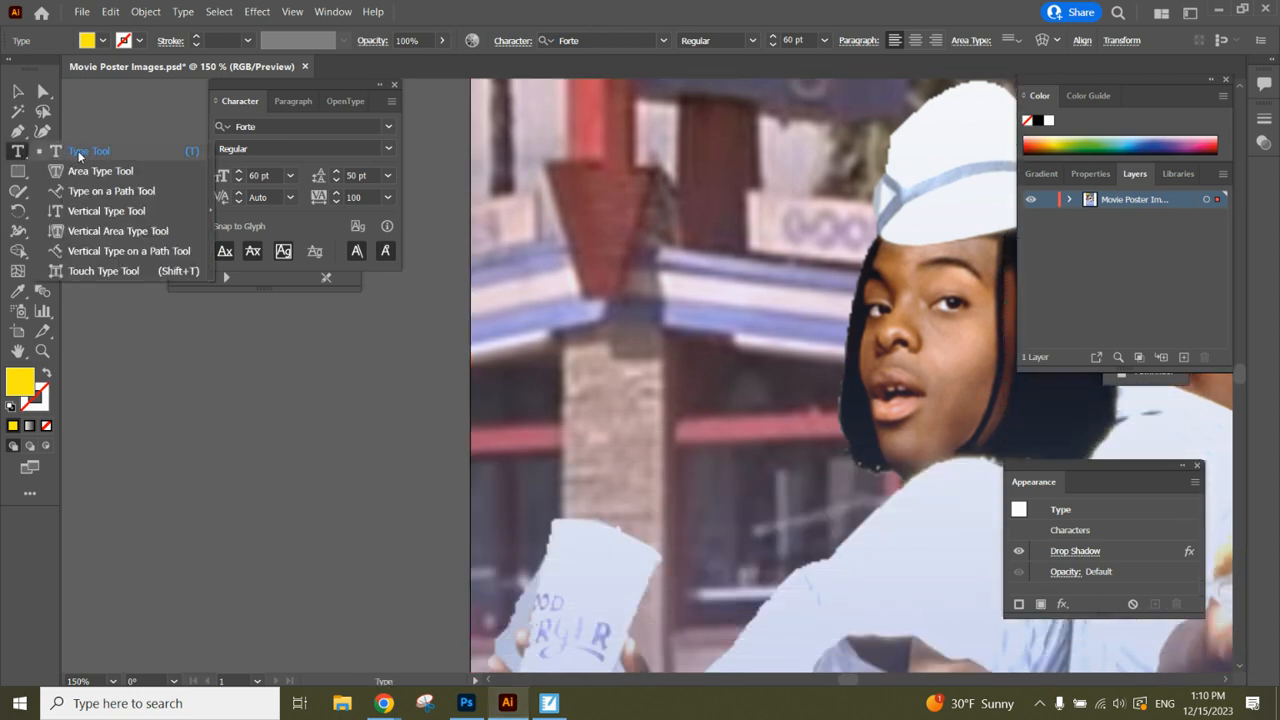
{"action": "left_click", "coordinate": [79, 154]}
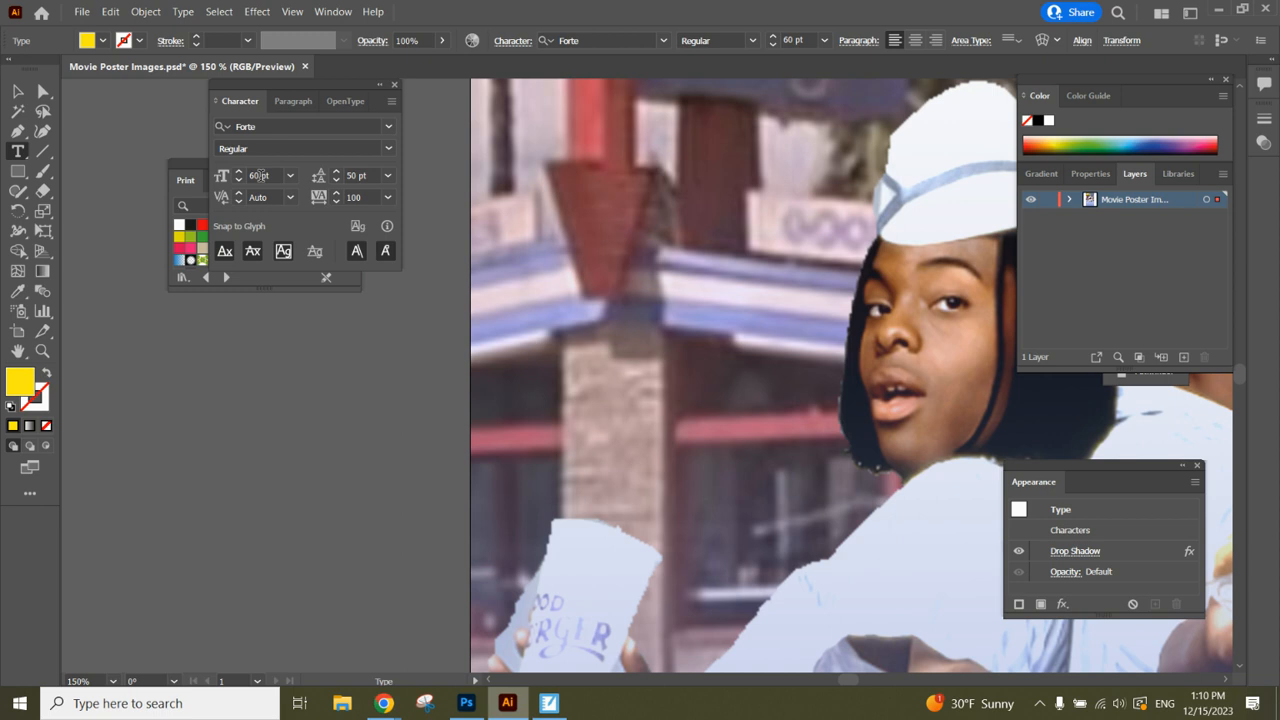
{"action": "left_click_drag", "start_coordinate": [494, 231], "coordinate": [896, 547]}
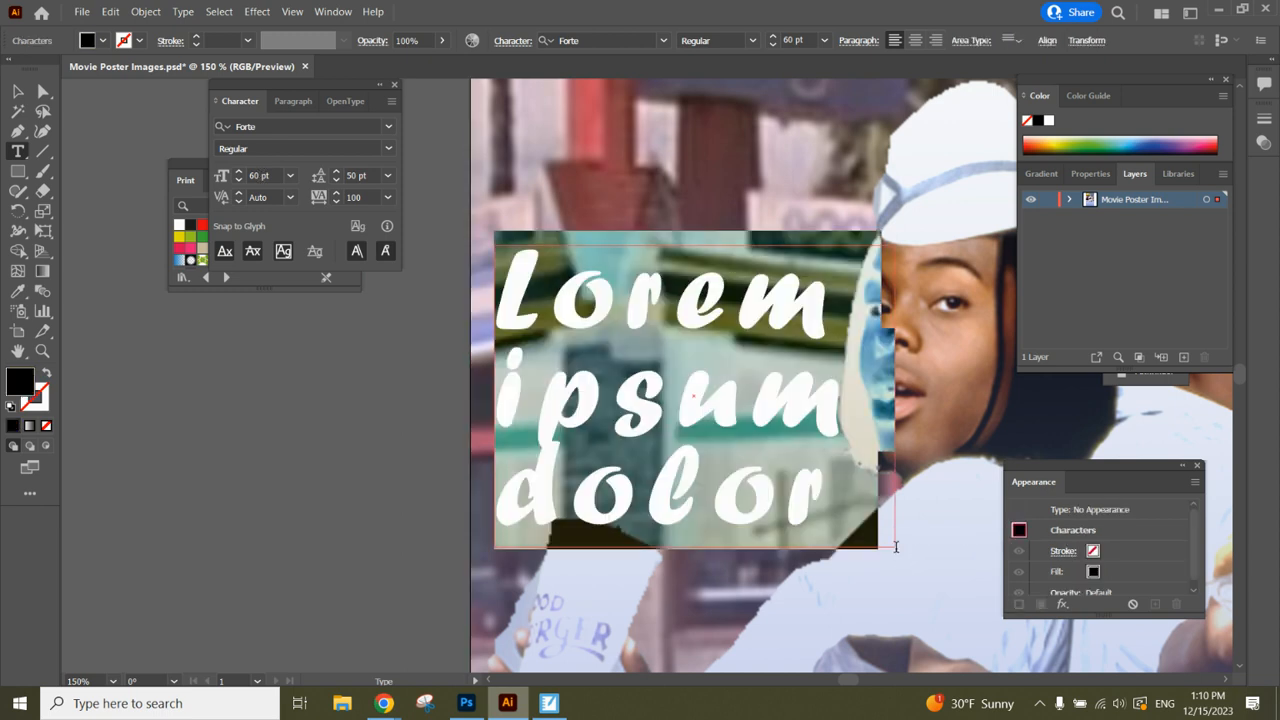
{"action": "type", "text": "Good Bu"}
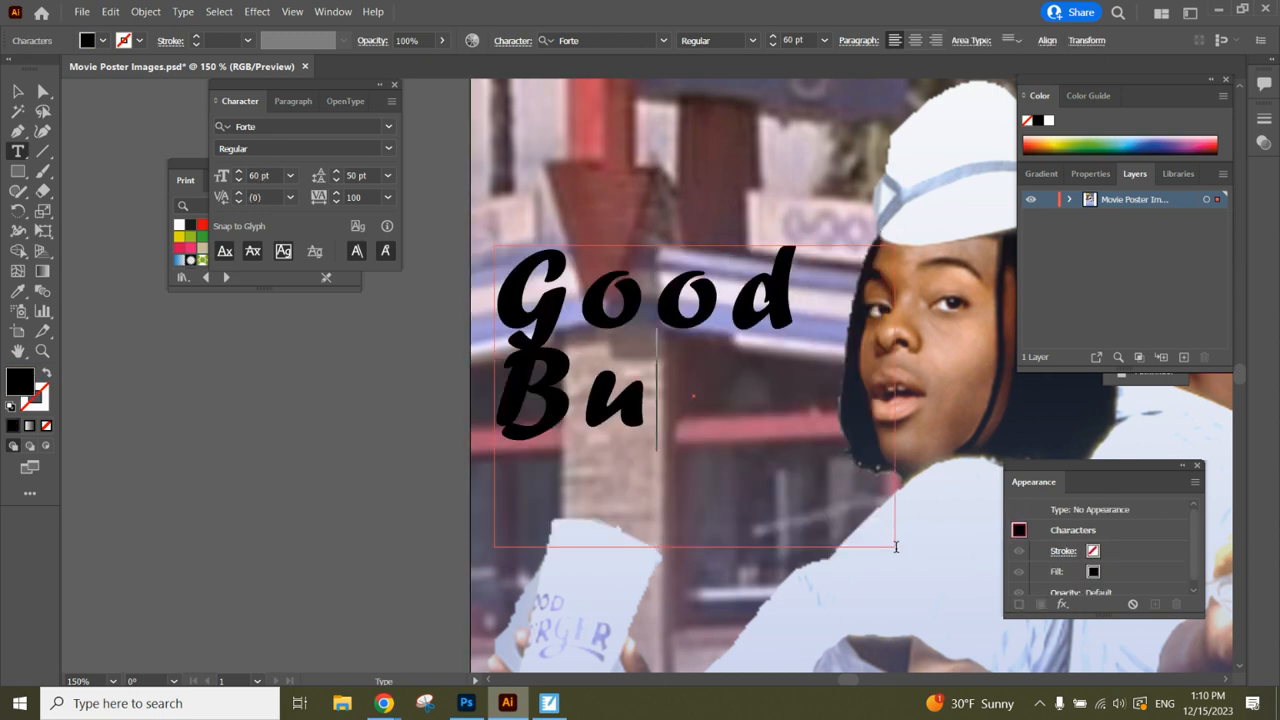
{"action": "type", "text": "rger"}
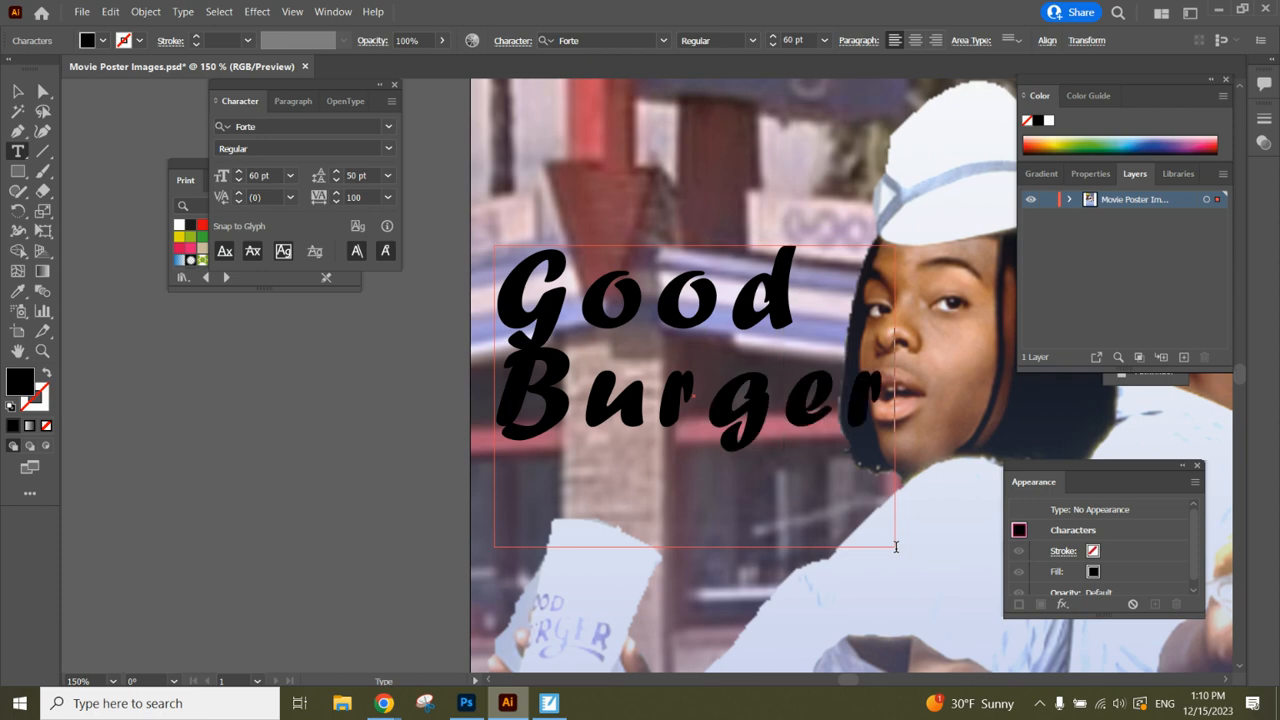
Enlarge only the letter "G" of "Good" with the Touch Type tool
{"action": "left_click", "coordinate": [18, 151]}
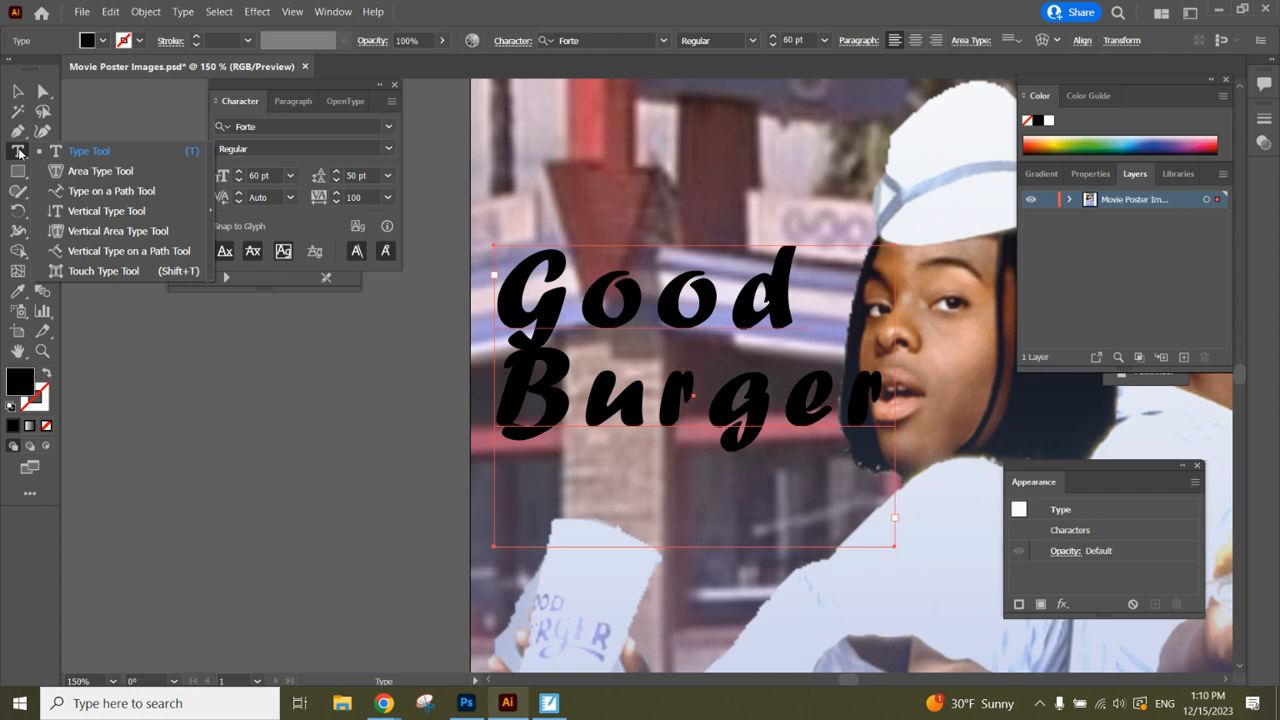
{"action": "left_click", "coordinate": [70, 271]}
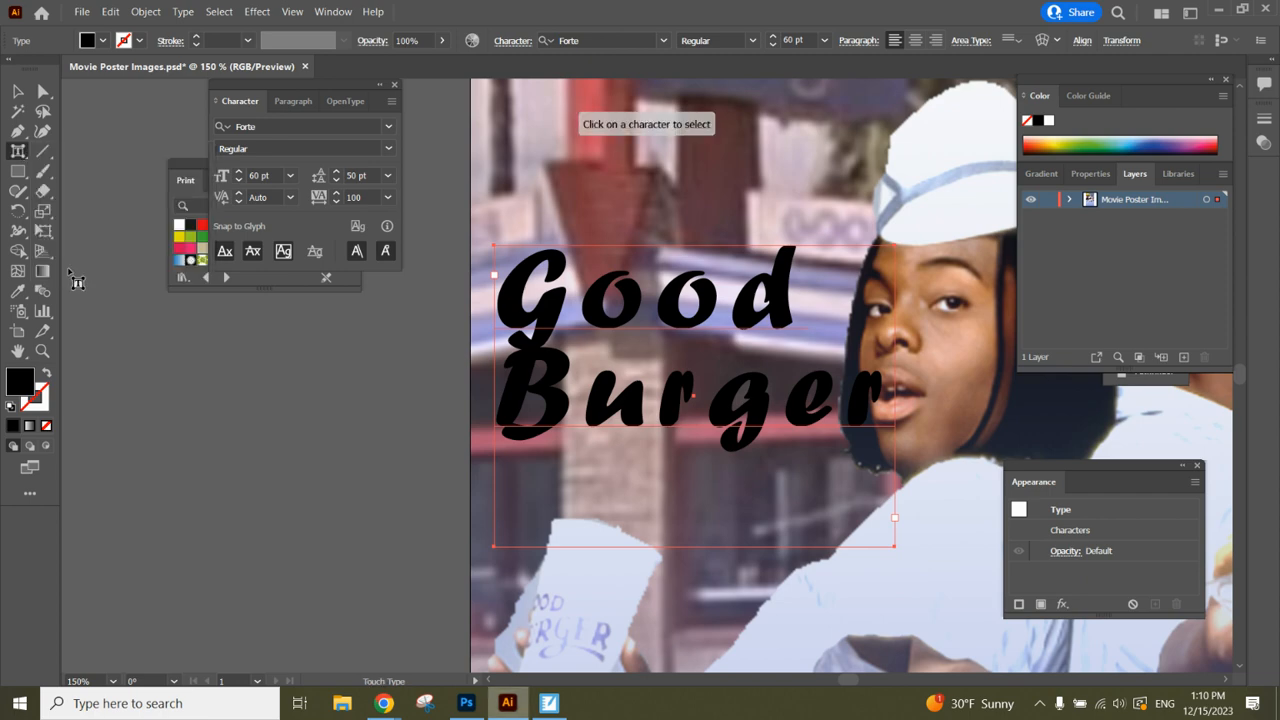
{"action": "left_click", "coordinate": [549, 305]}
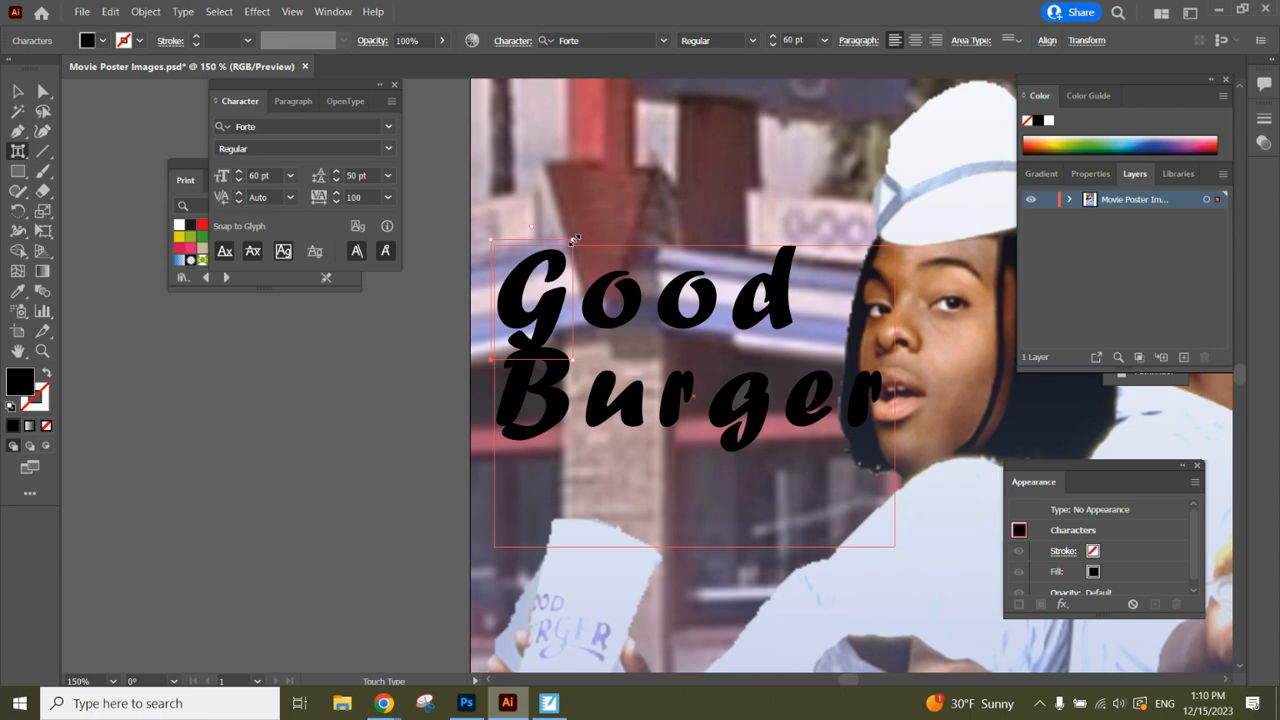
{"action": "left_click_drag", "start_coordinate": [574, 240], "coordinate": [614, 191]}
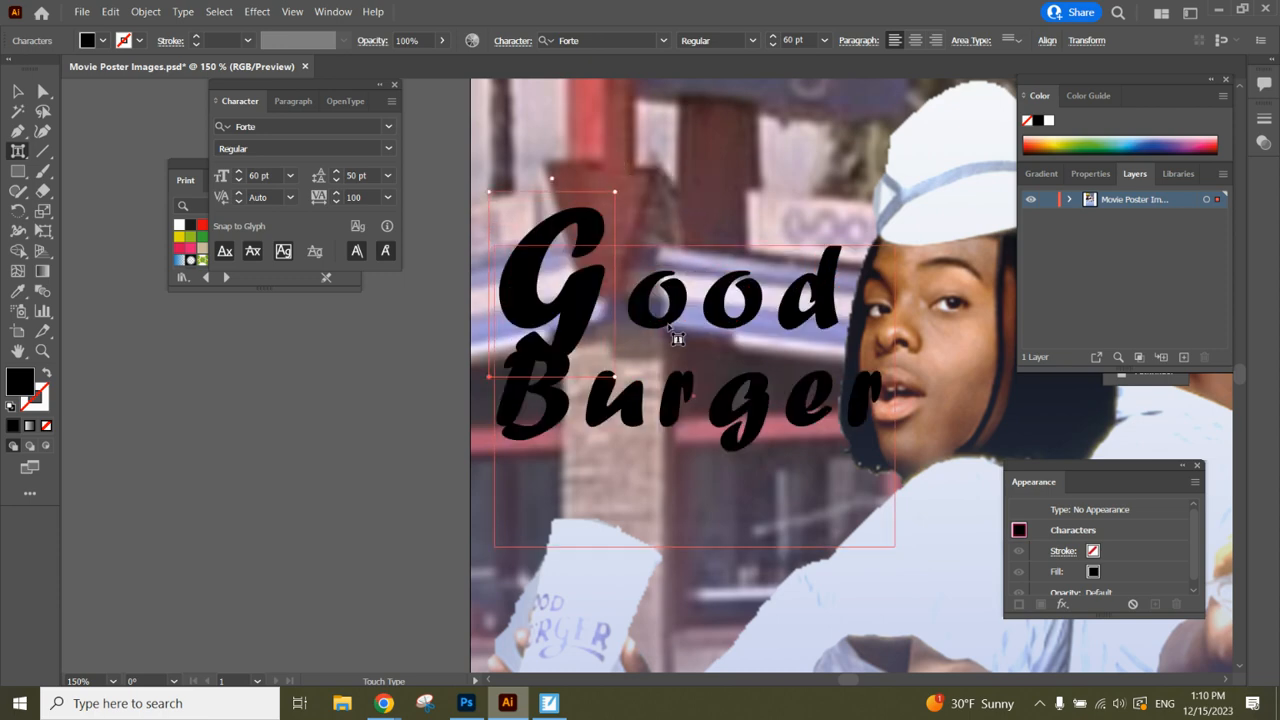
Enlarge the first "o" of "Good" and move it up against the "G"
{"action": "left_click", "coordinate": [672, 318]}
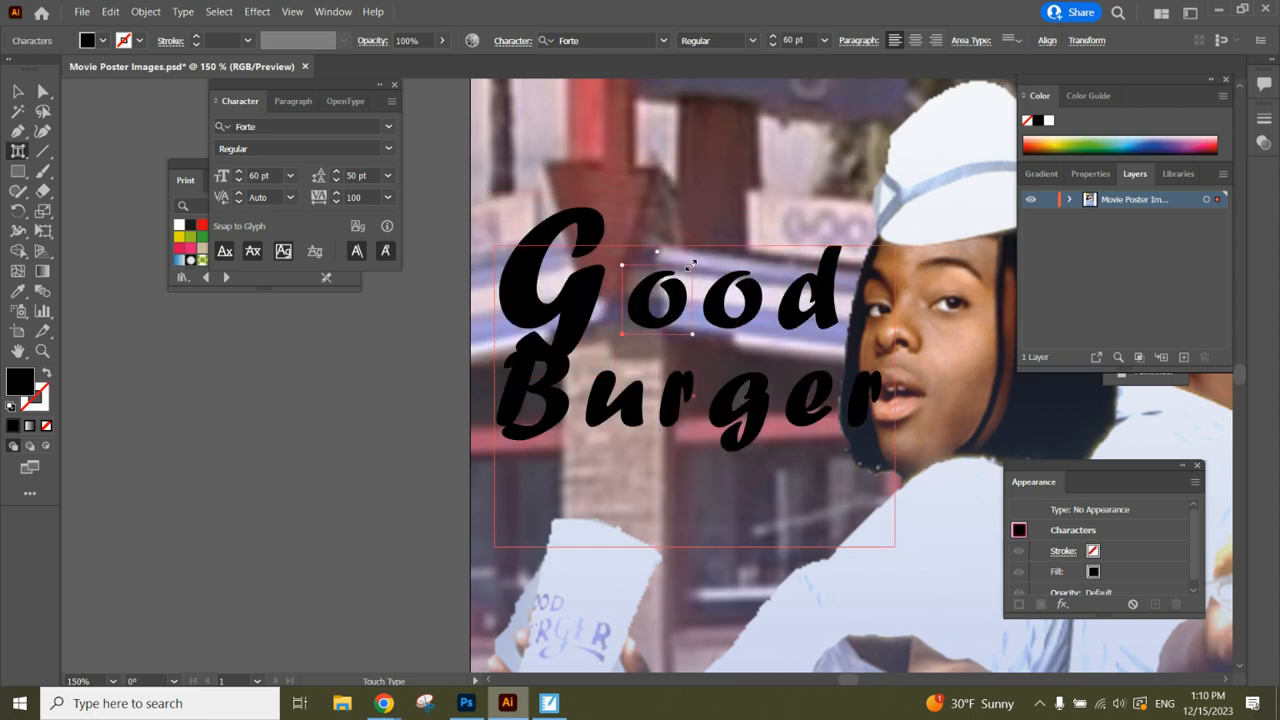
{"action": "left_click_drag", "start_coordinate": [690, 265], "coordinate": [747, 156]}
{"action": "left_click_drag", "start_coordinate": [648, 283], "coordinate": [616, 276]}
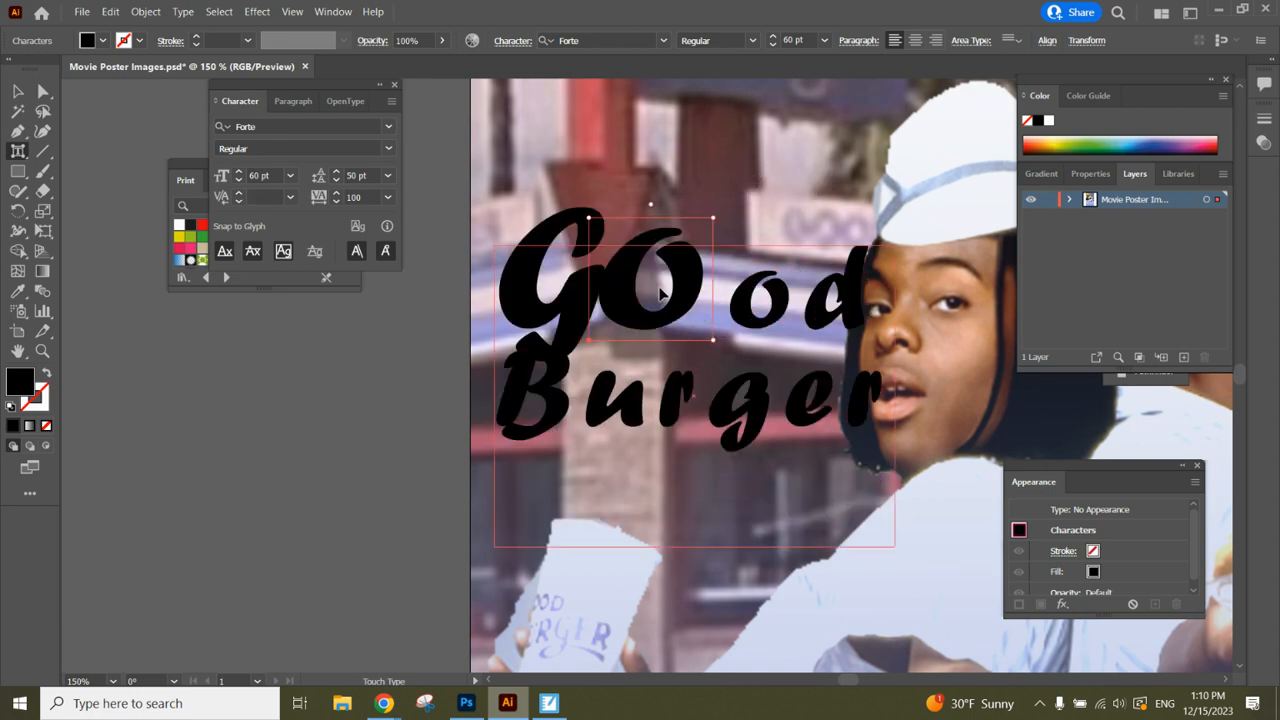
Stretch the second "o" of "Good" taller and shift it closer to the first "o" and slightly lower
{"action": "left_click", "coordinate": [770, 305]}
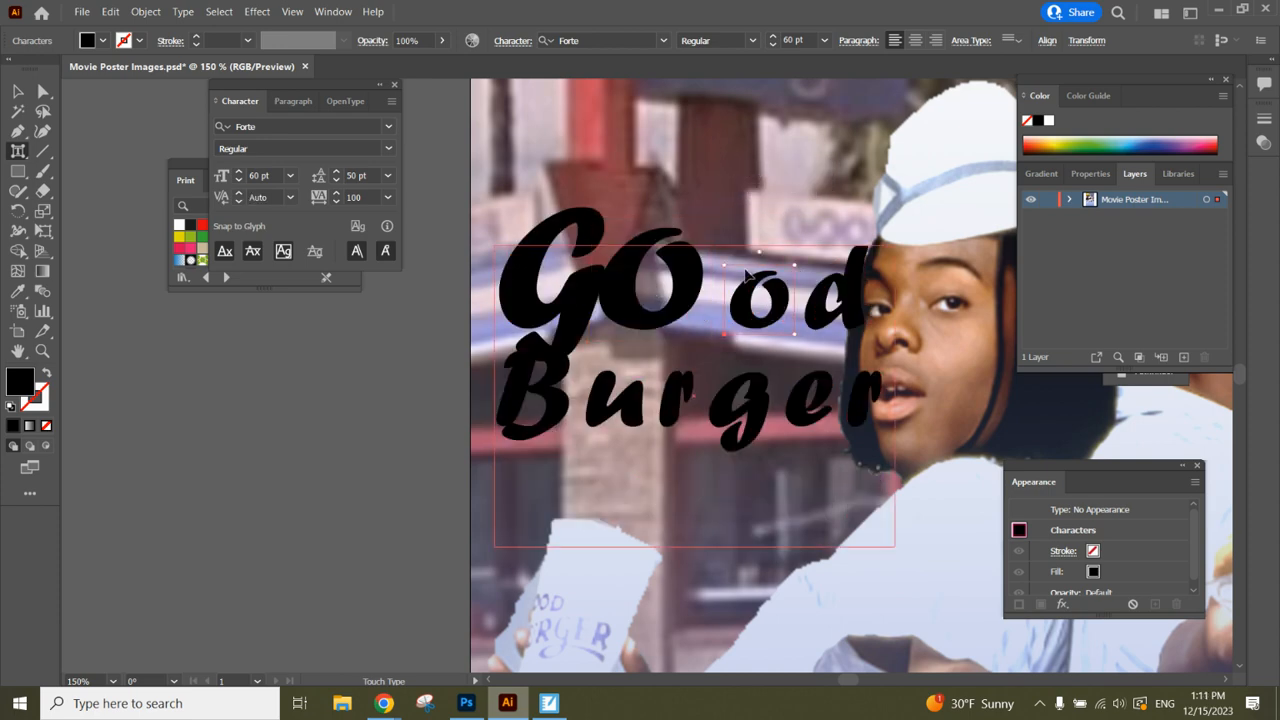
{"action": "left_click_drag", "start_coordinate": [726, 265], "coordinate": [765, 213]}
{"action": "left_click_drag", "start_coordinate": [780, 292], "coordinate": [737, 320]}
Rotate the first "o" of "Good" slightly clockwise and enlarge the letter "d" a little
{"action": "left_click", "coordinate": [697, 313]}
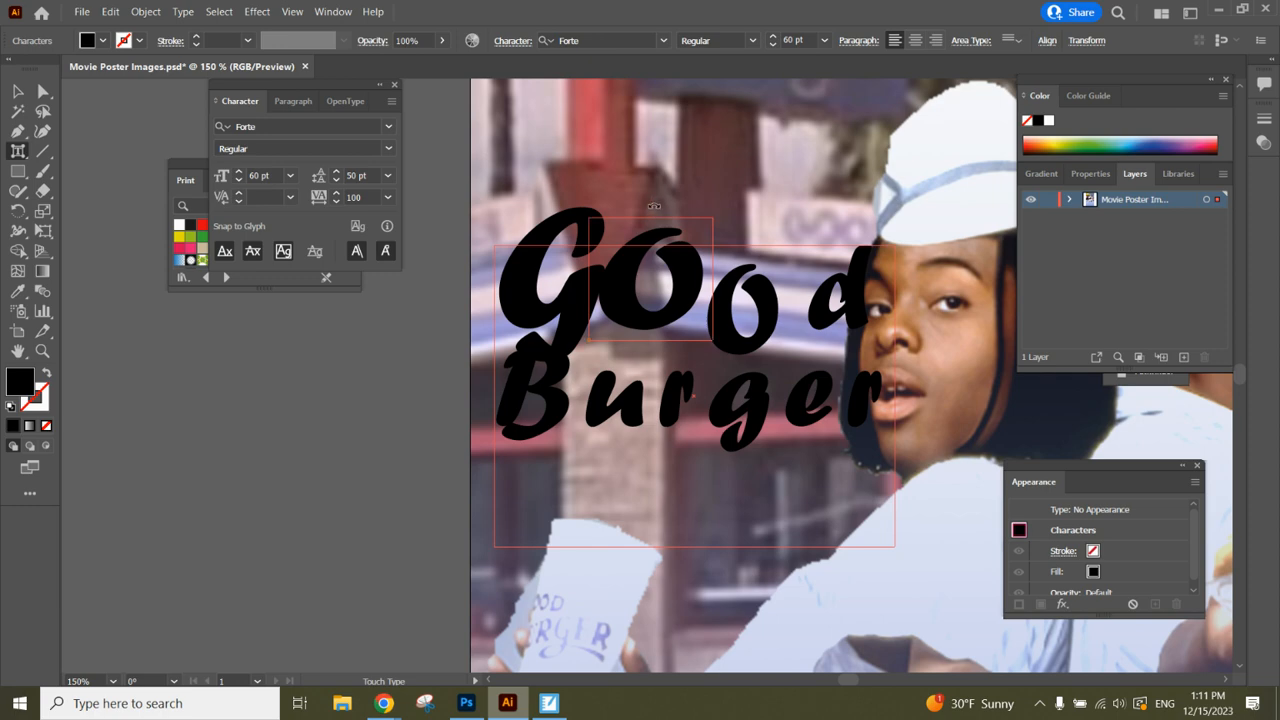
{"action": "left_click_drag", "start_coordinate": [660, 207], "coordinate": [698, 218]}
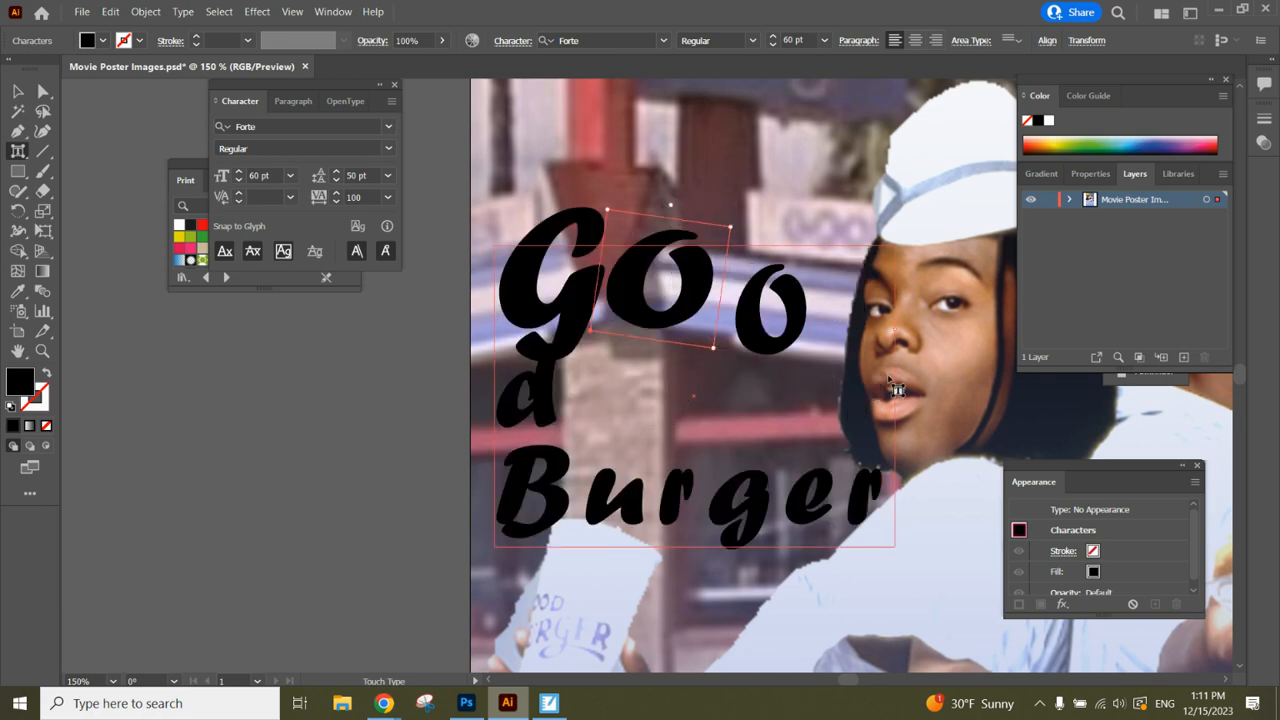
{"action": "left_click", "coordinate": [533, 392]}
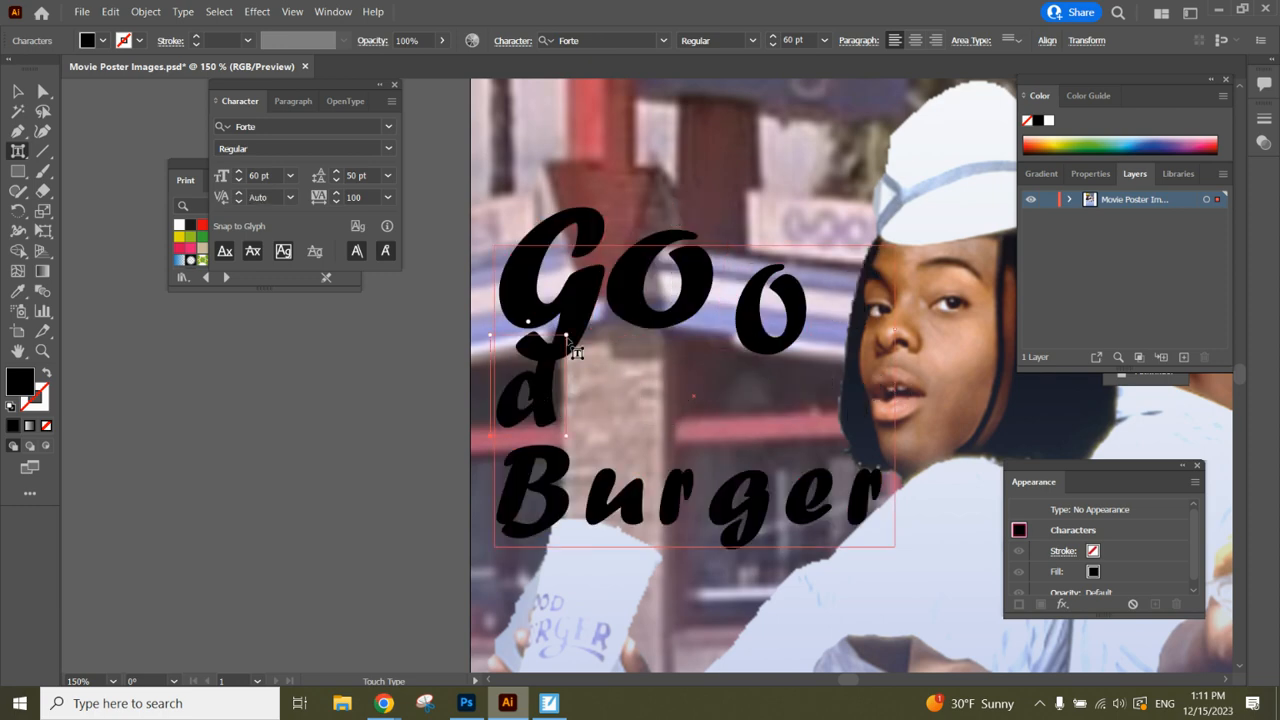
{"action": "left_click_drag", "start_coordinate": [572, 334], "coordinate": [566, 308]}
{"action": "key", "text": "Escape"}
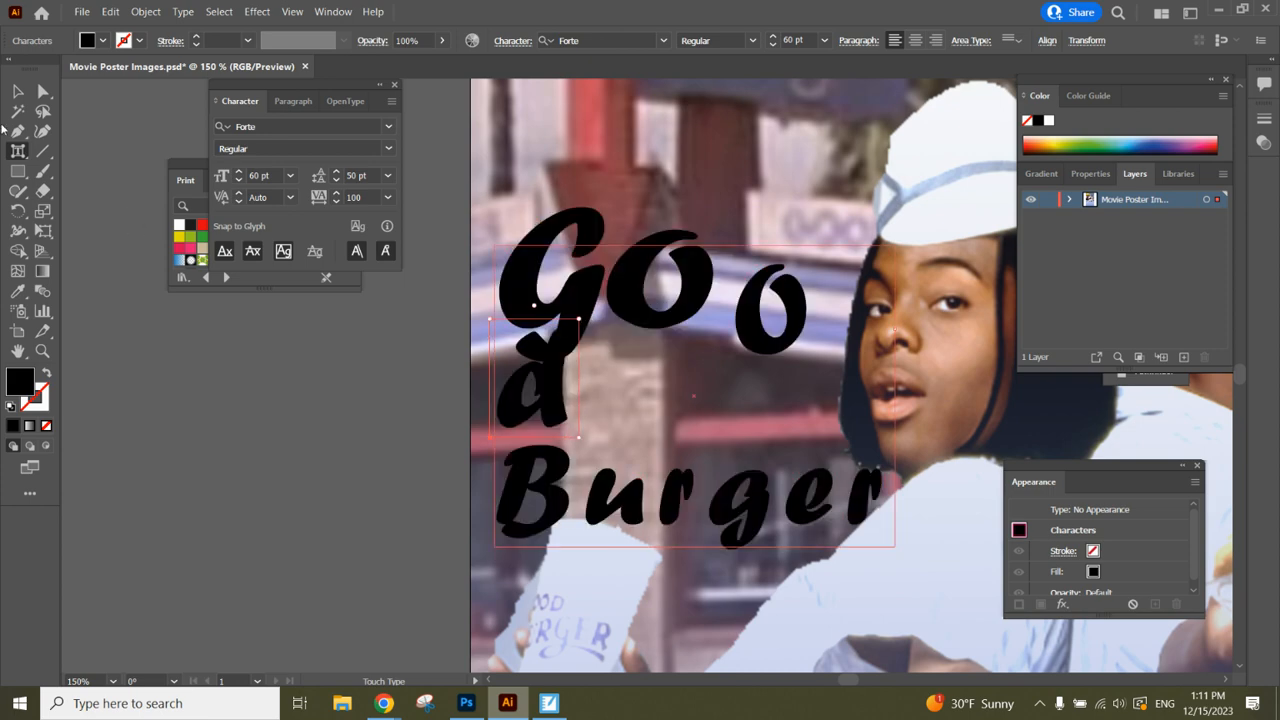
Widen the title's text frame so "Good" fits on one line, and reduce the height of its first "o" with the Touch Type tool
{"action": "left_click", "coordinate": [18, 90]}
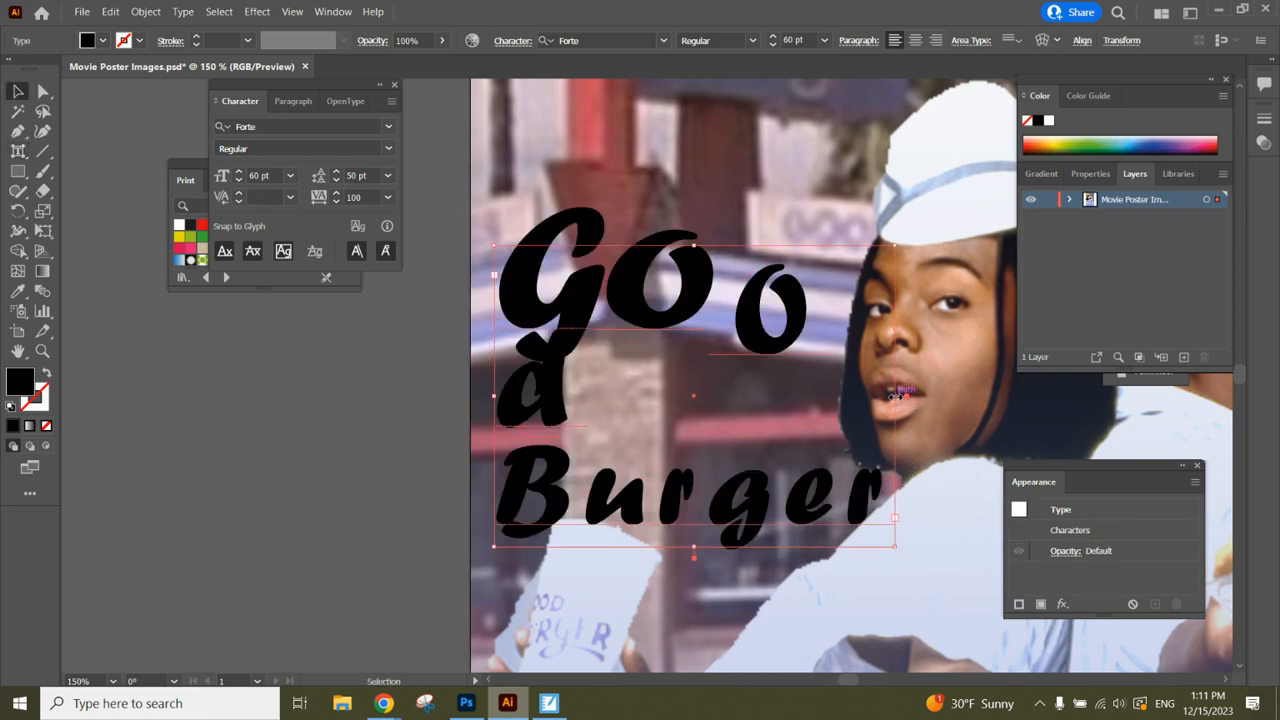
{"action": "left_click_drag", "start_coordinate": [895, 396], "coordinate": [1005, 396]}
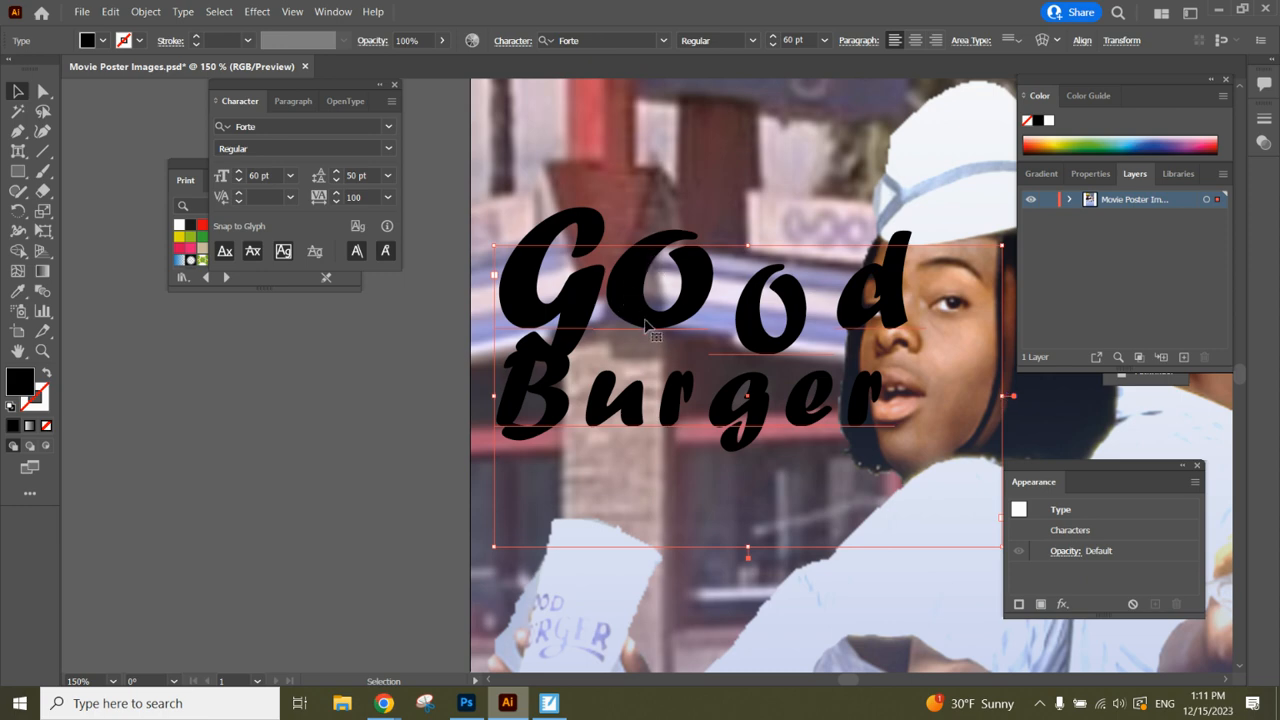
{"action": "left_click", "coordinate": [18, 150]}
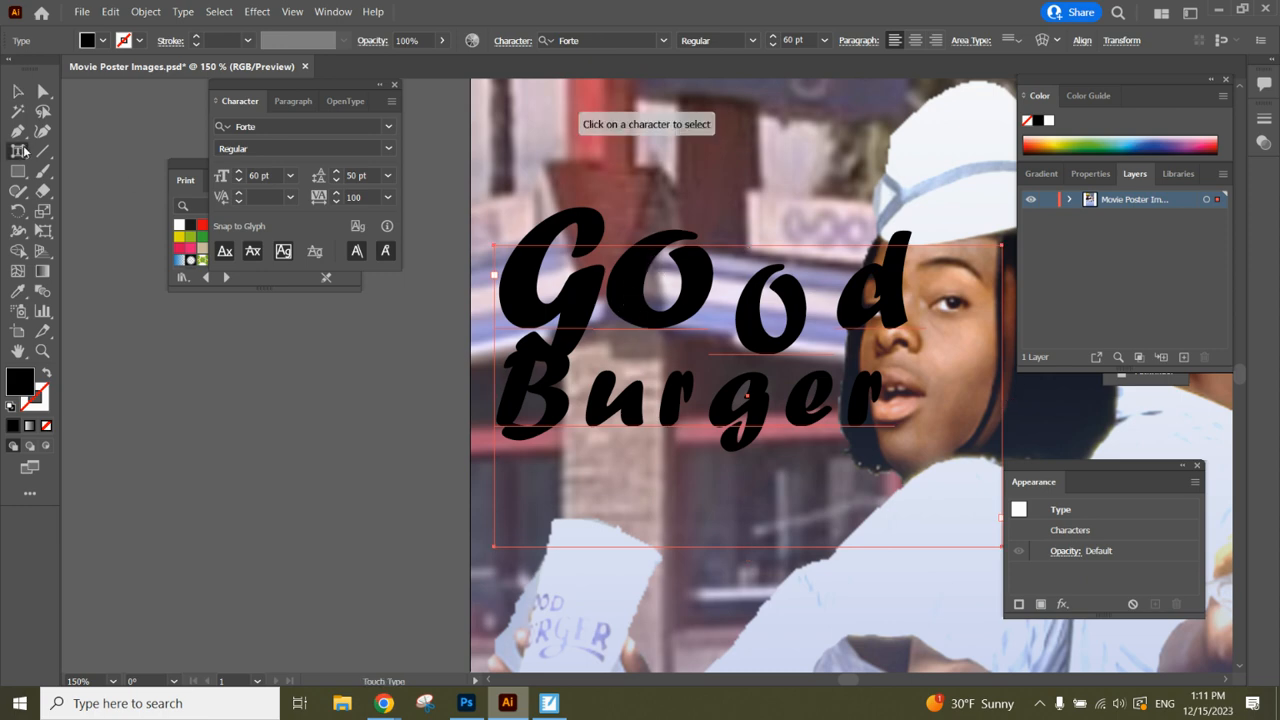
{"action": "left_click", "coordinate": [675, 272]}
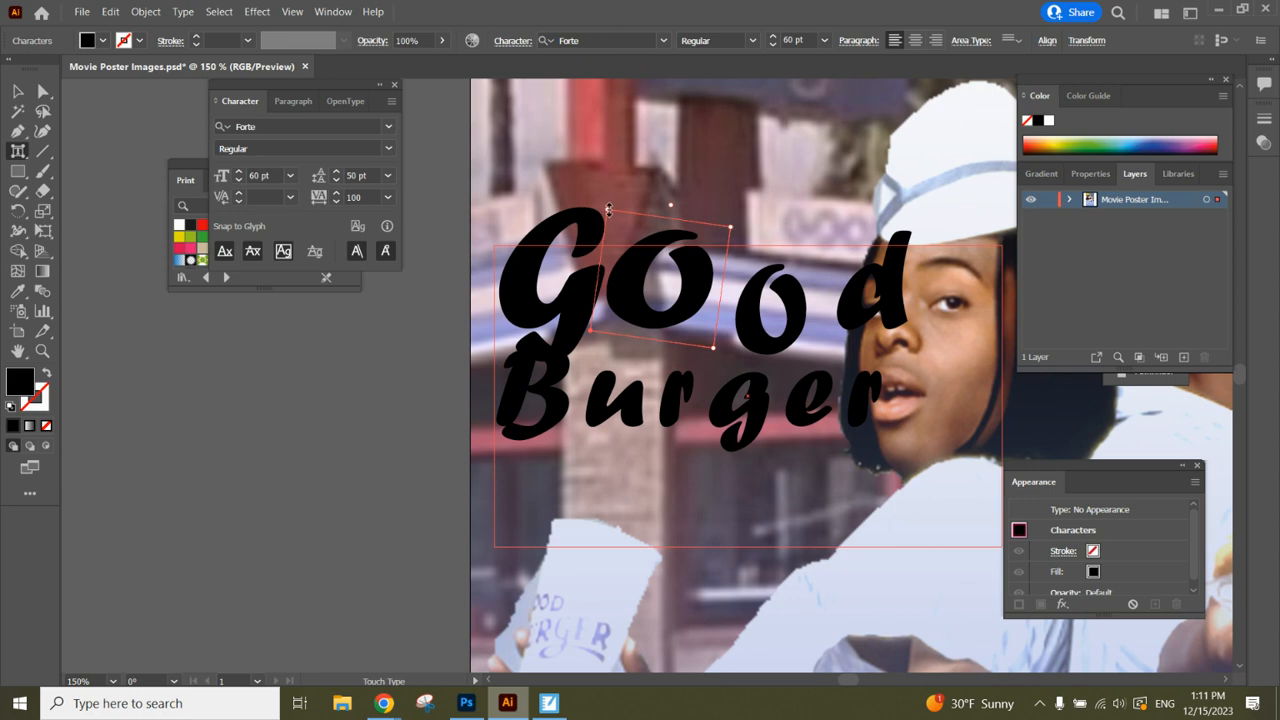
{"action": "left_click_drag", "start_coordinate": [608, 210], "coordinate": [603, 230]}
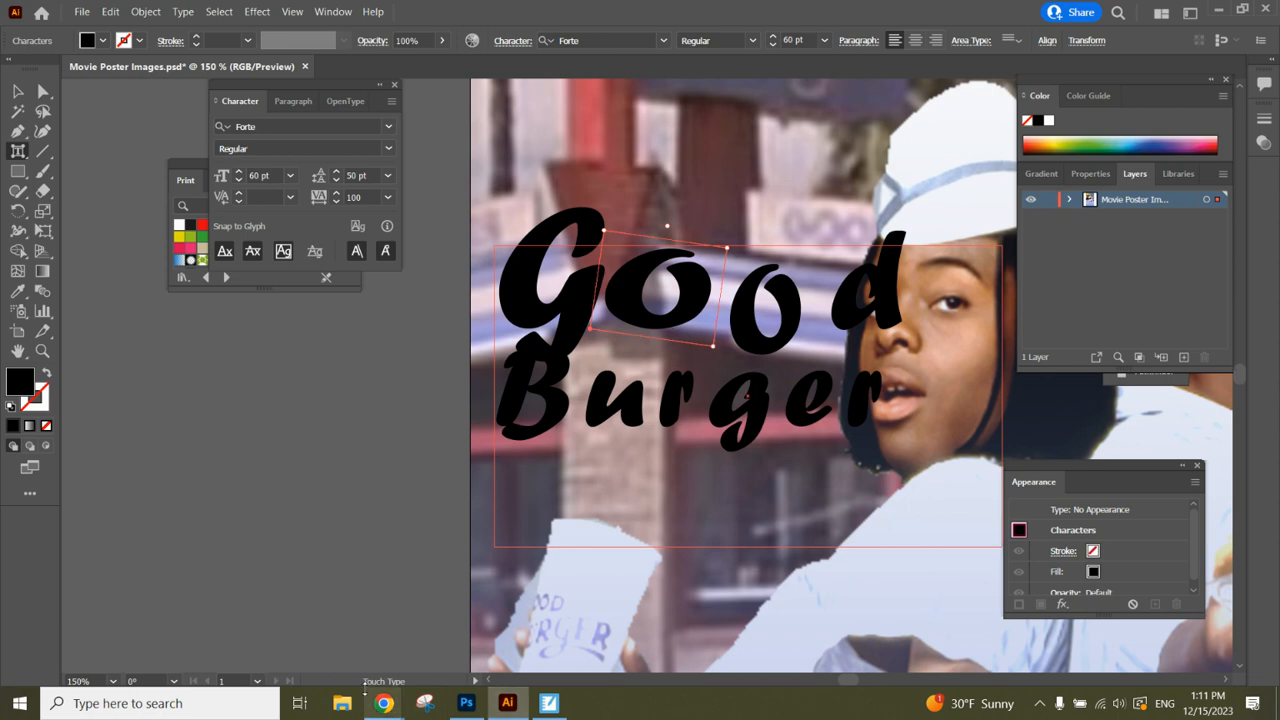
Switch to Chrome and examine the title lettering on the example movie posters in the project outline document
{"action": "mouse_move", "coordinate": [378, 703]}
{"action": "left_click", "coordinate": [295, 610]}
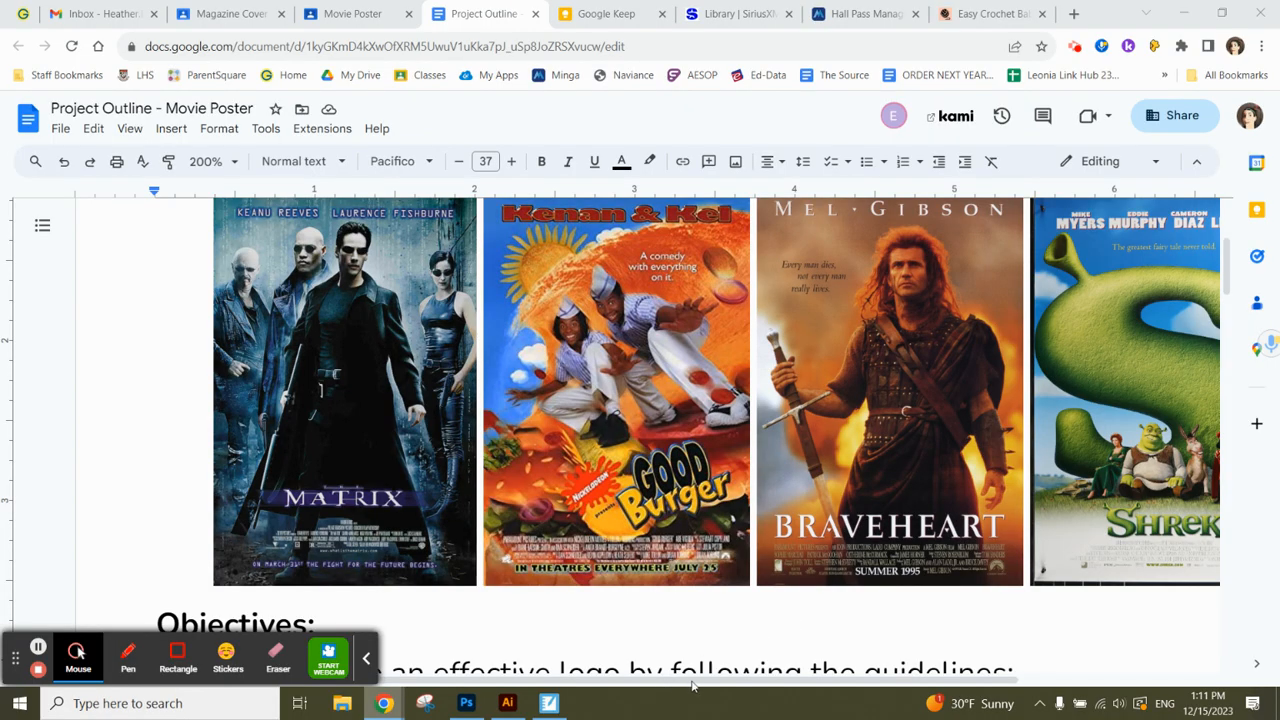
{"action": "left_click_drag", "start_coordinate": [697, 686], "coordinate": [752, 684]}
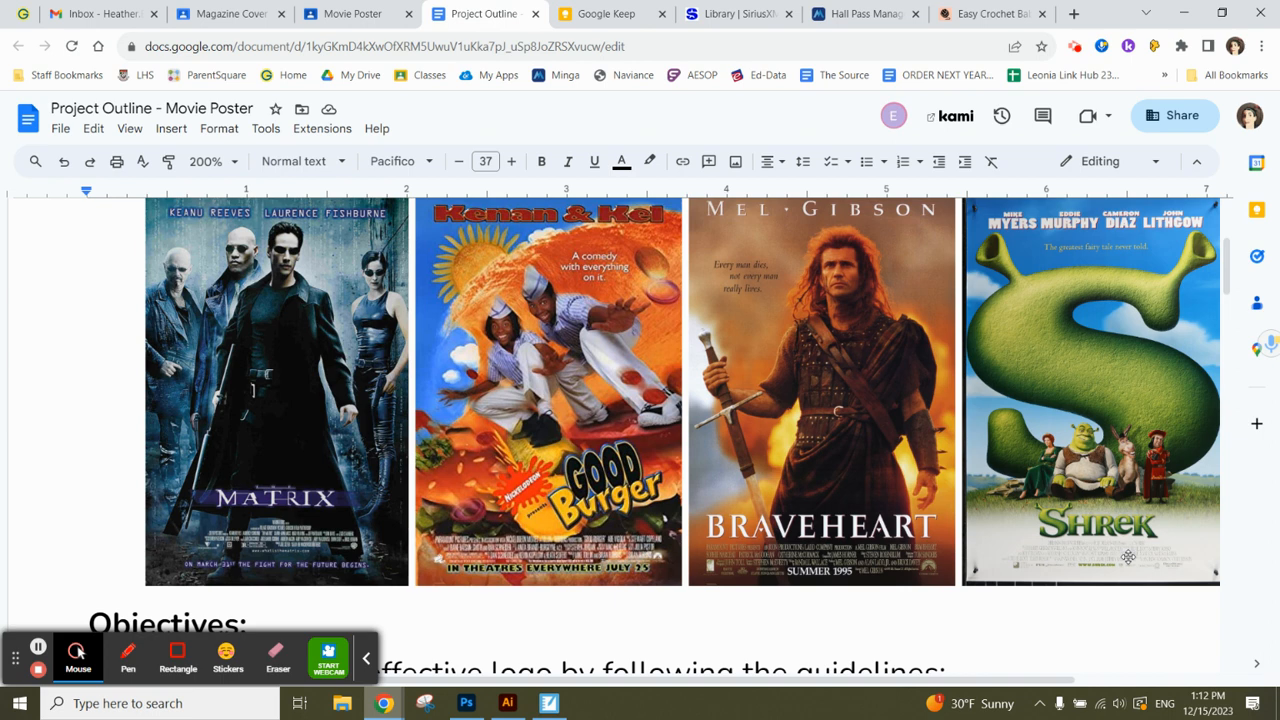
Return to Illustrator and fit the whole poster artboard in view to review the title and actor name placement
{"action": "left_click", "coordinate": [508, 703]}
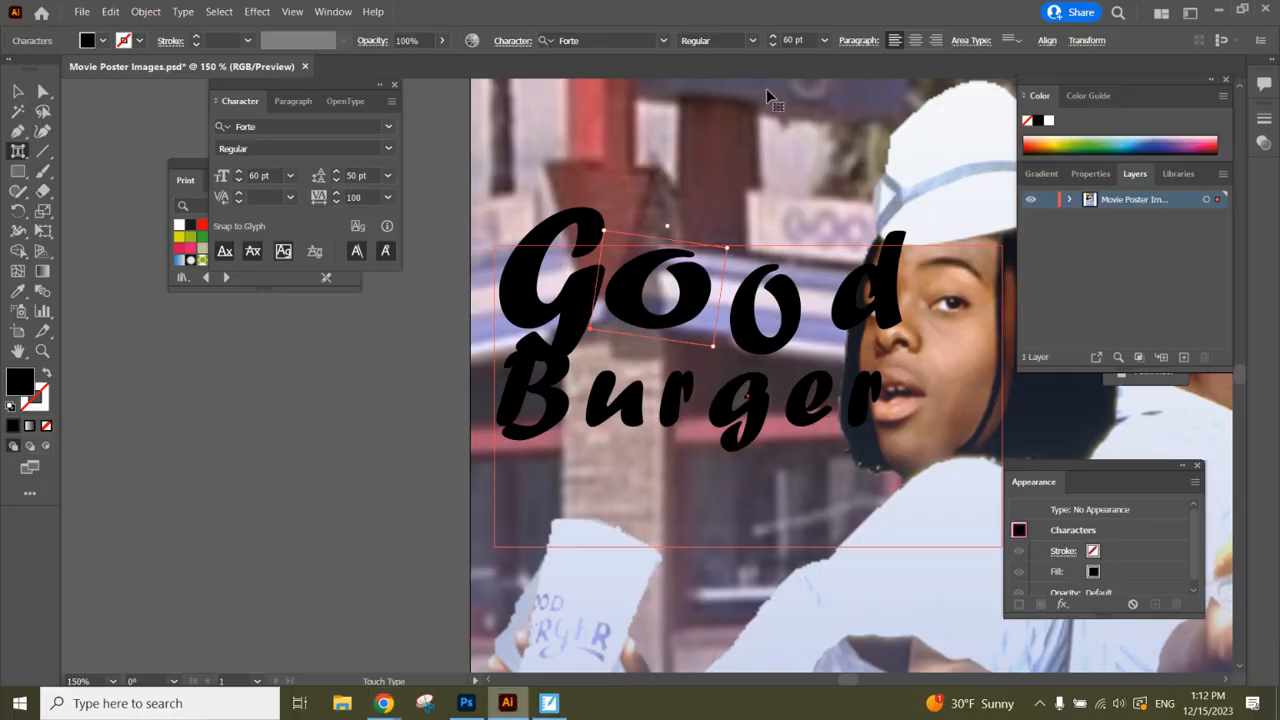
{"action": "key", "text": "ctrl+0"}
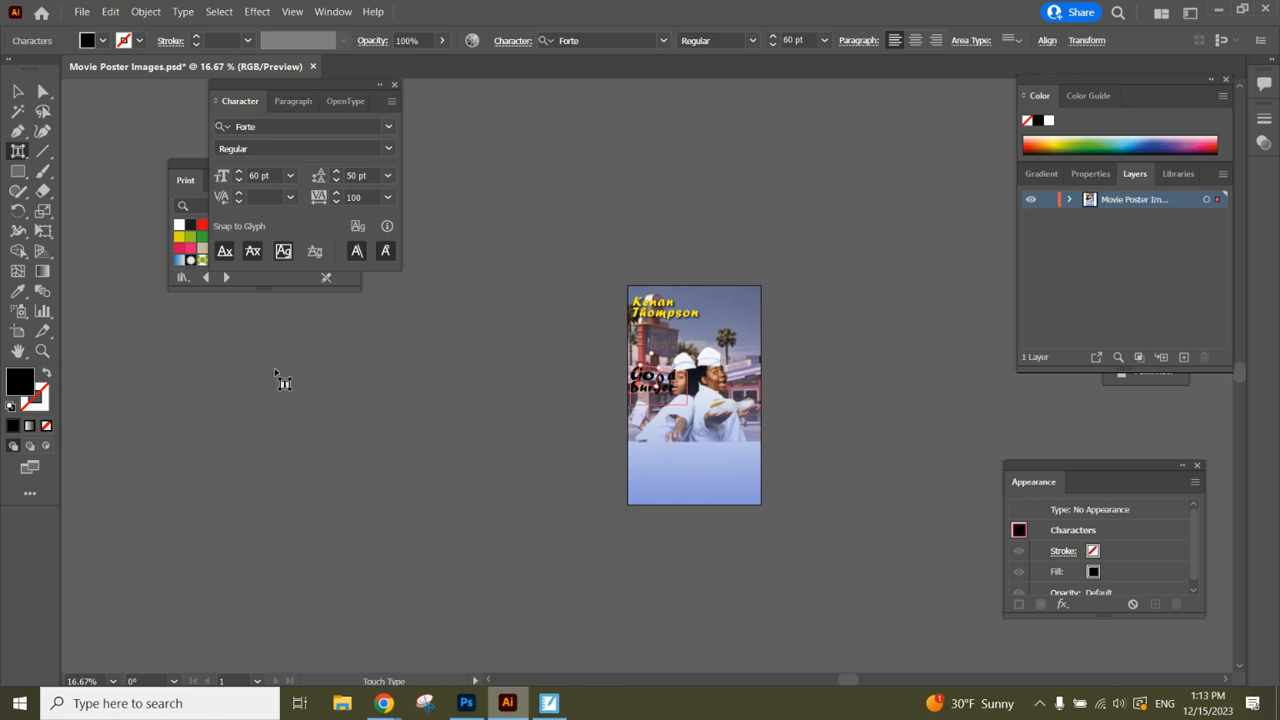
{"action": "key", "text": "ctrl+minus"}
{"action": "key", "text": "ctrl+0"}
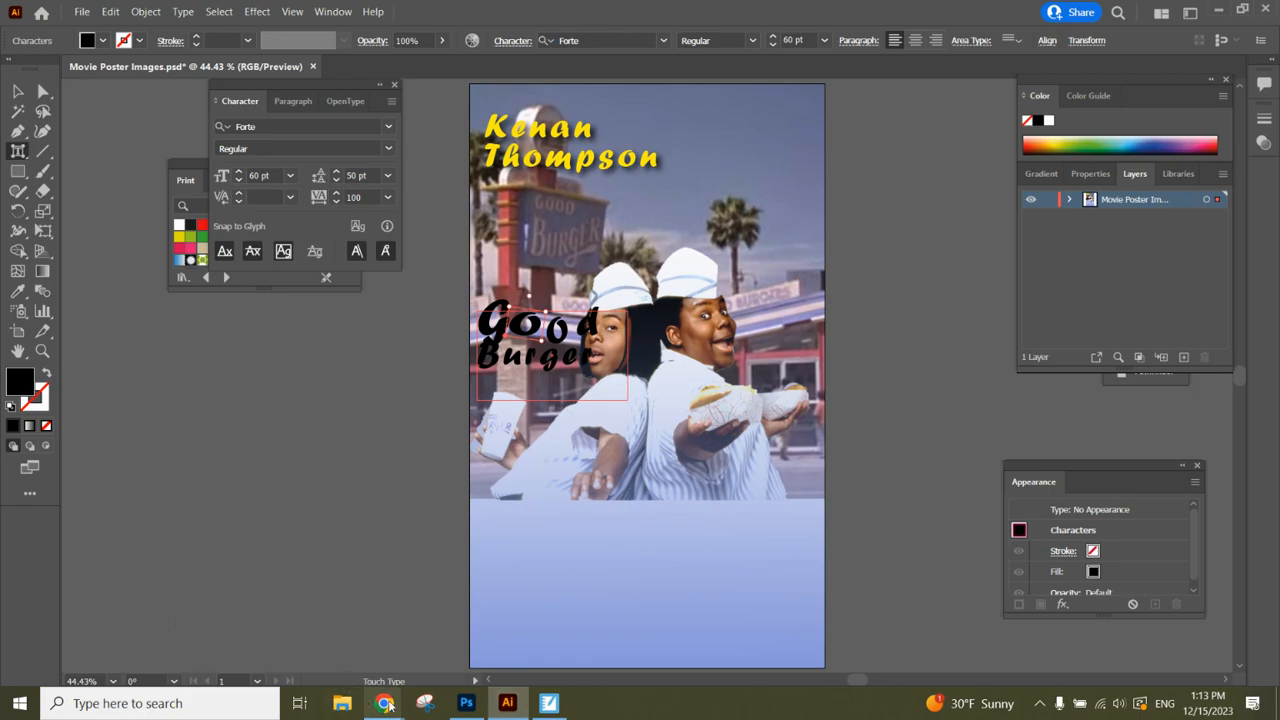
{"action": "mouse_move", "coordinate": [384, 703]}
{"action": "left_click", "coordinate": [280, 630]}
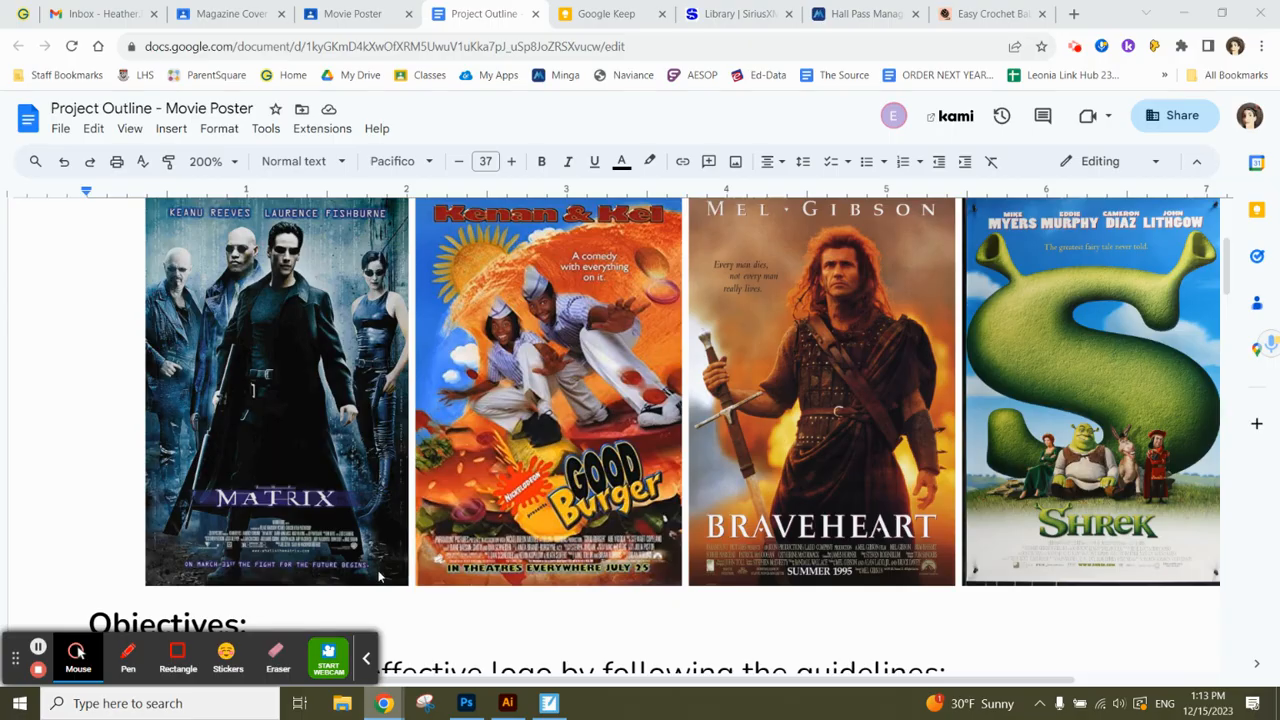
{"action": "left_click", "coordinate": [1074, 46]}
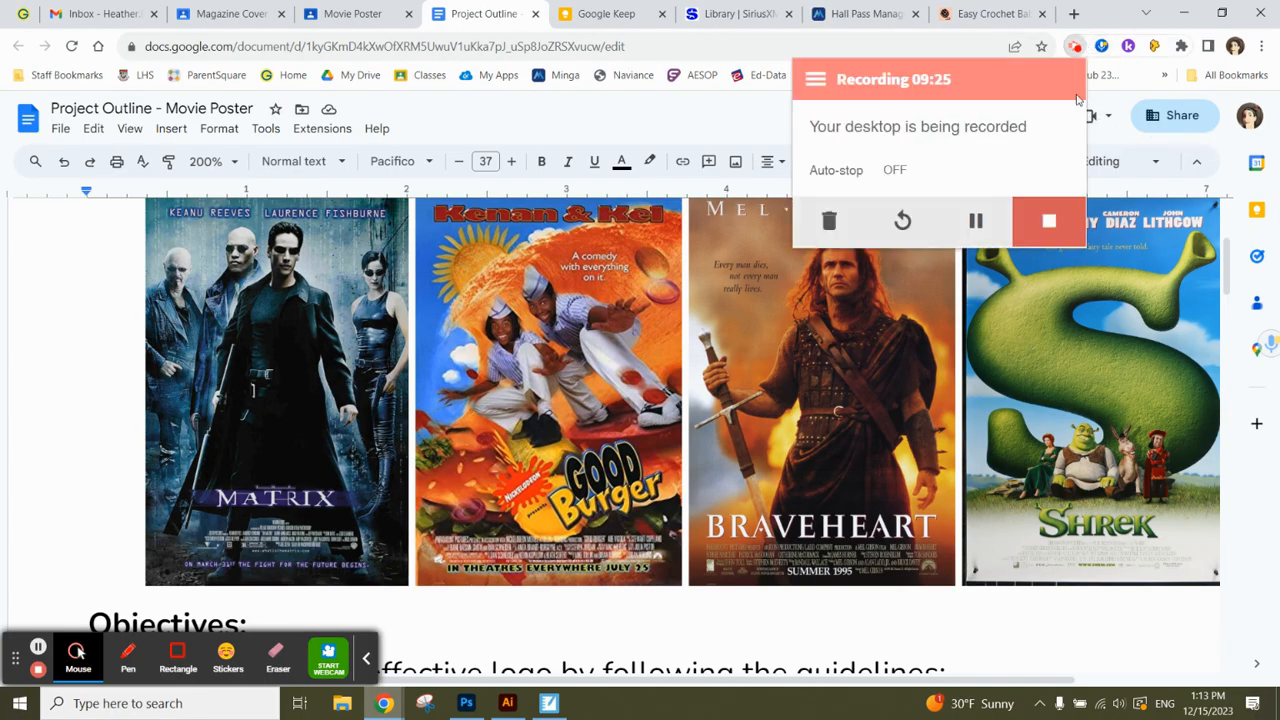